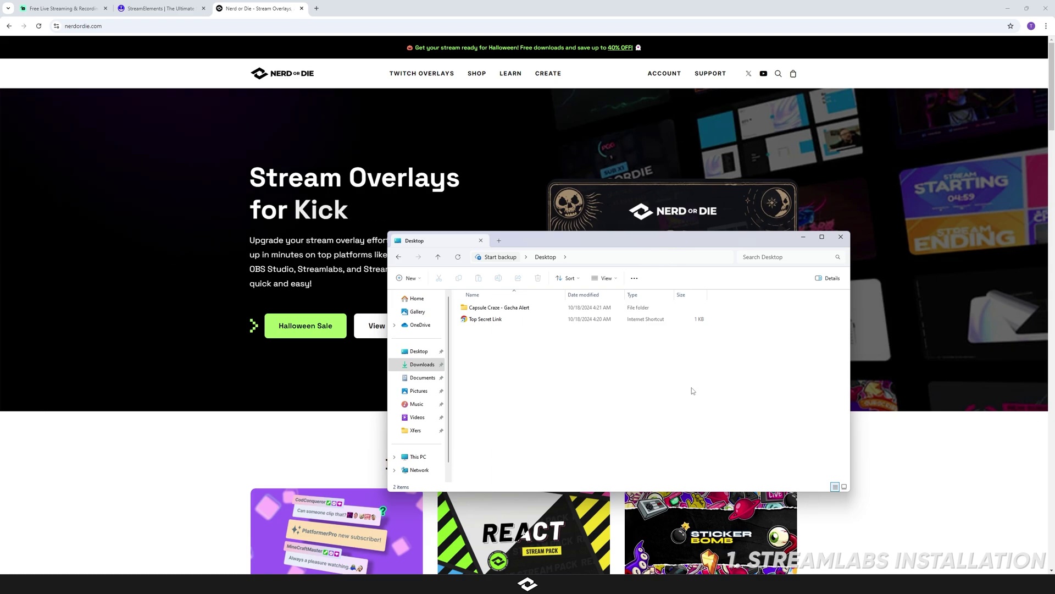
Open the Capsule Craze - Gacha Alert folder and look over its subfolders.
double_click(528, 308)
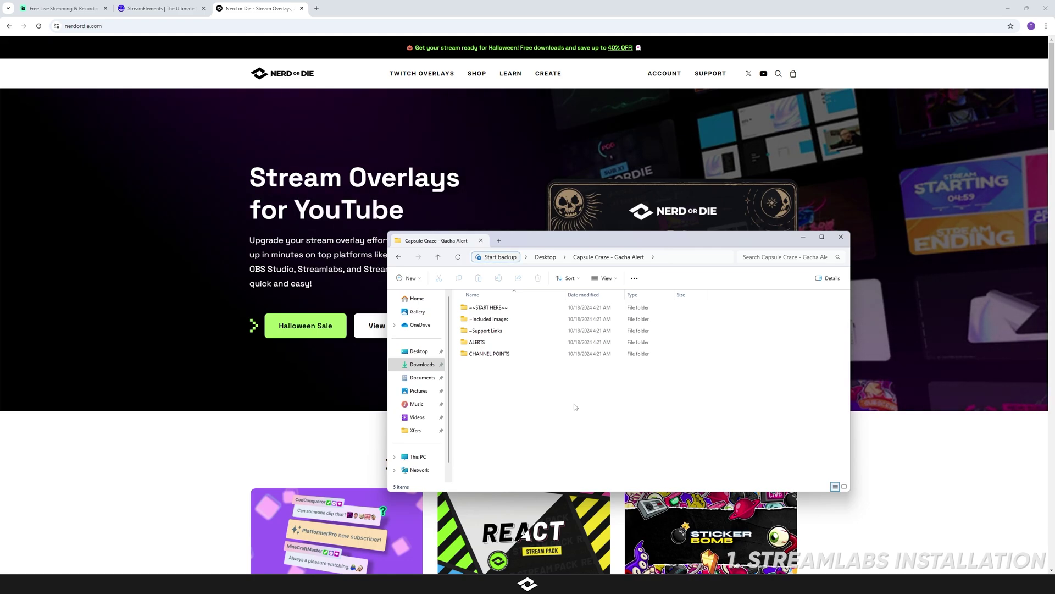
left_click(551, 308)
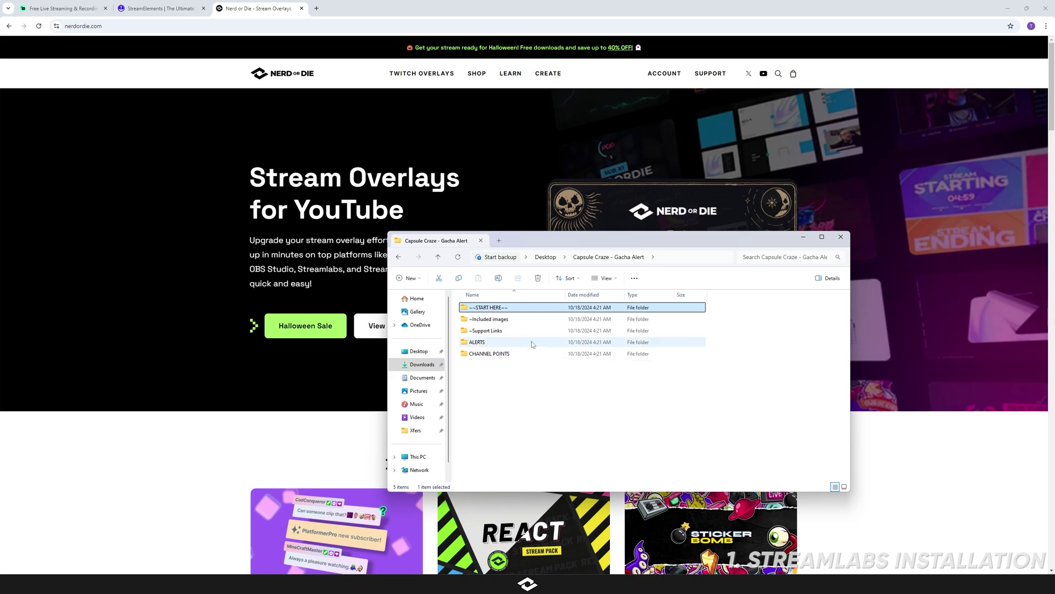
left_click(536, 331)
left_click(528, 373)
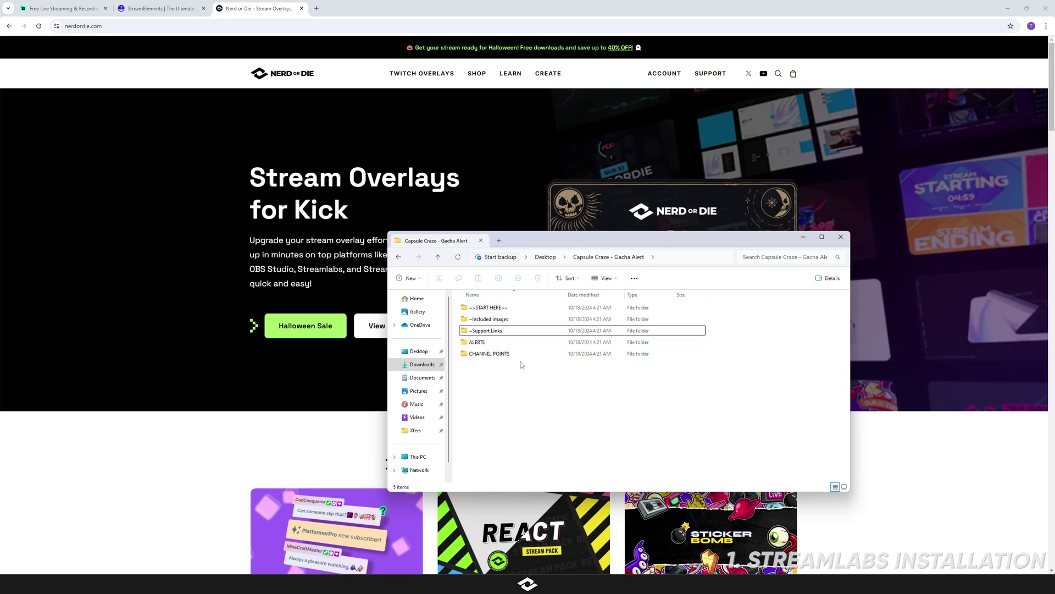
left_click(506, 343)
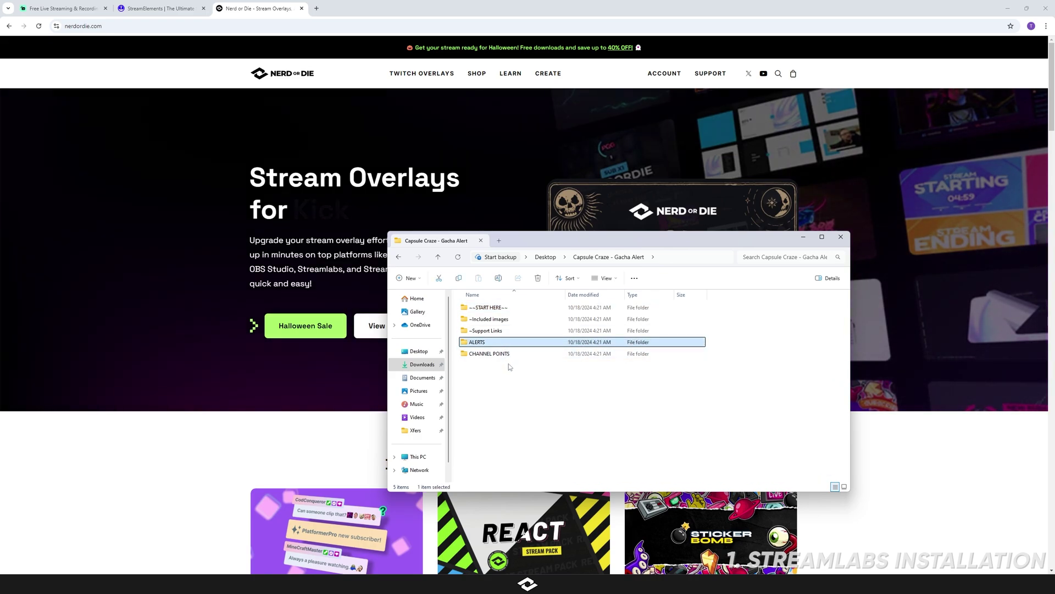
left_click(510, 354)
left_click(513, 379)
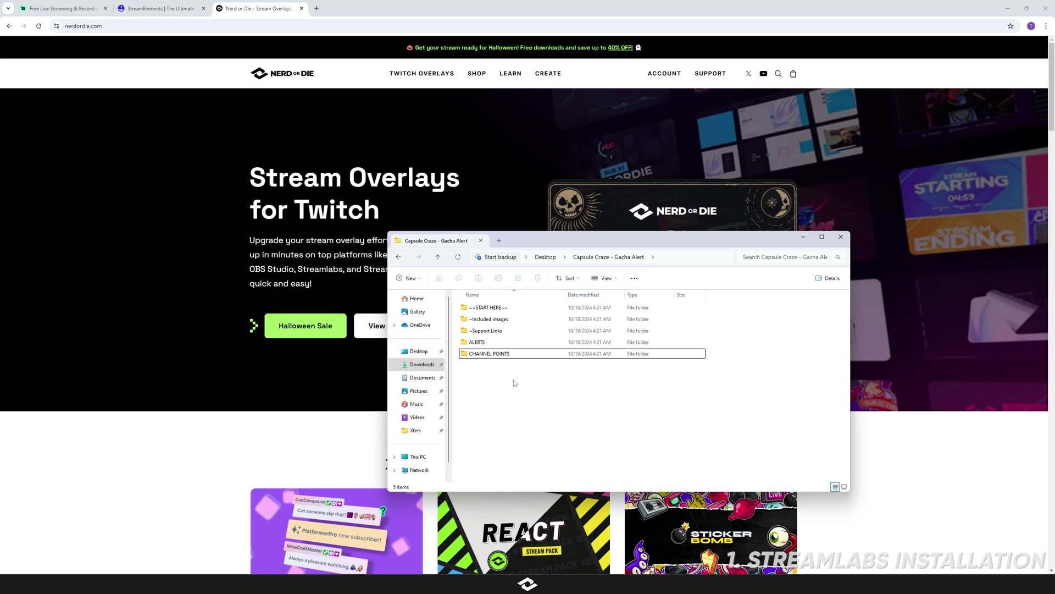
Open ALERTS, then the ~Streamlabs - Alert Install folder.
key("Up")
key("Return")
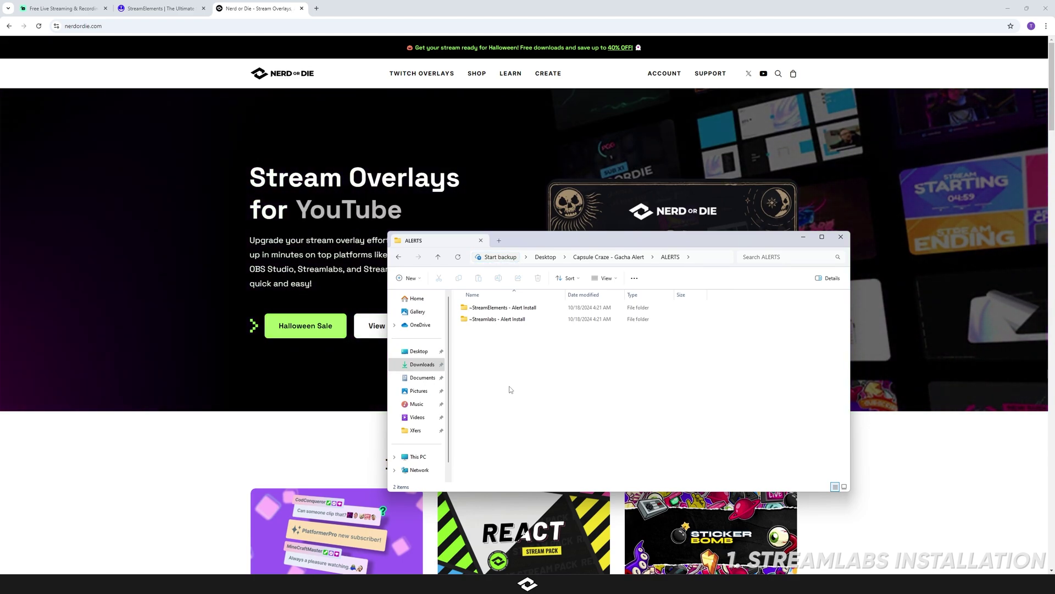
left_click(478, 321)
double_click(479, 321)
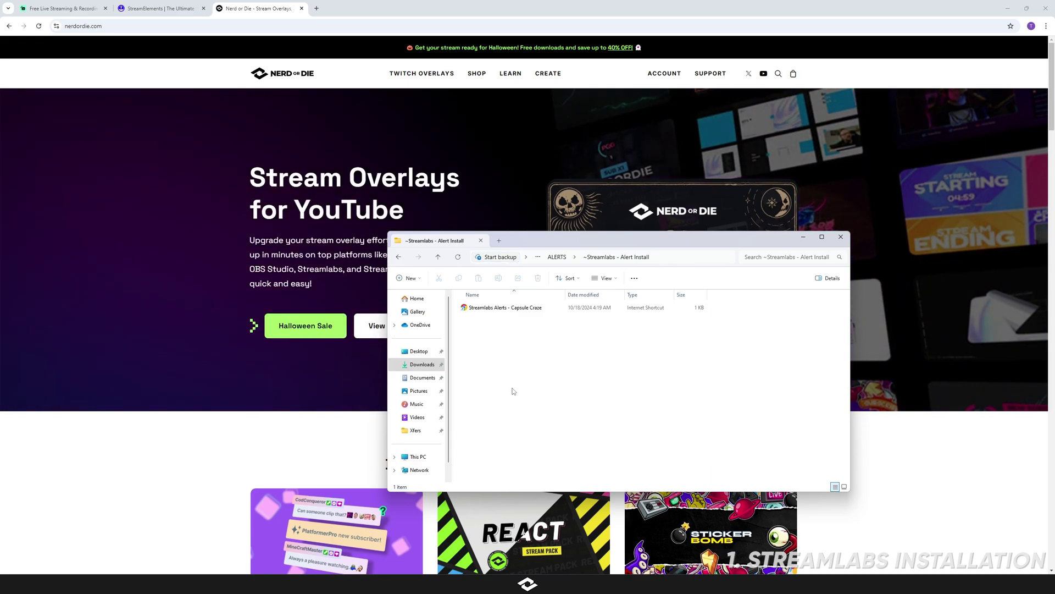
Launch the Streamlabs Alerts - Capsule Craze shortcut, sign in with Twitch, and close the theme chooser.
double_click(511, 308)
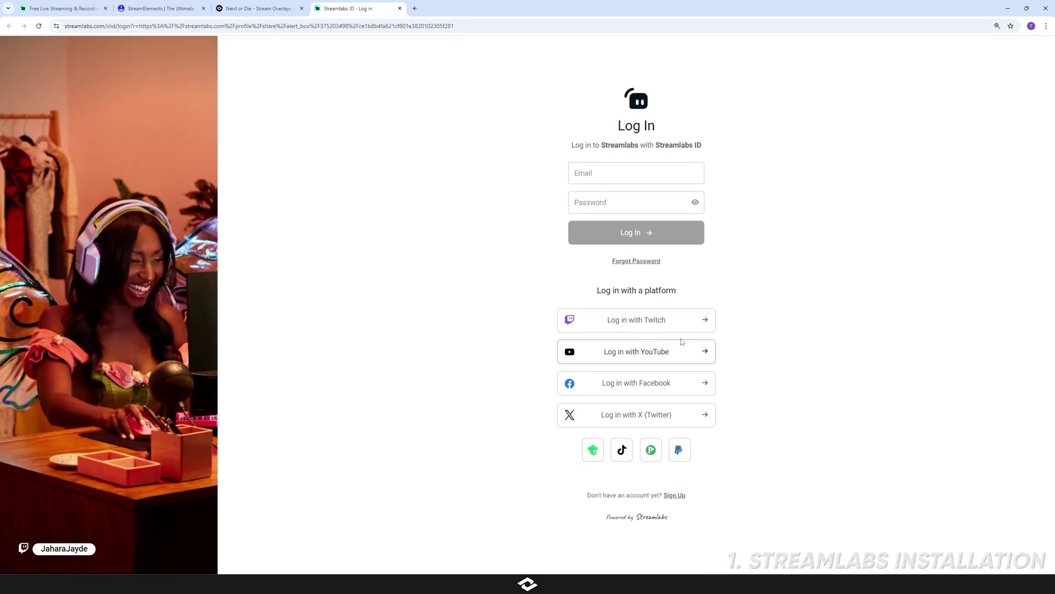
left_click(681, 325)
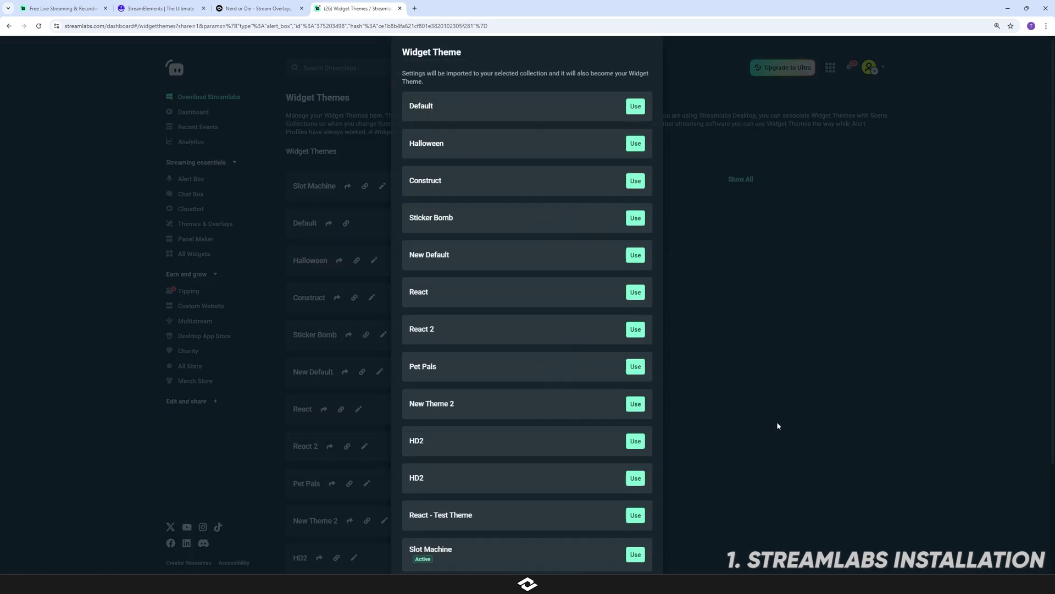
scroll(459, 411, "down", 3)
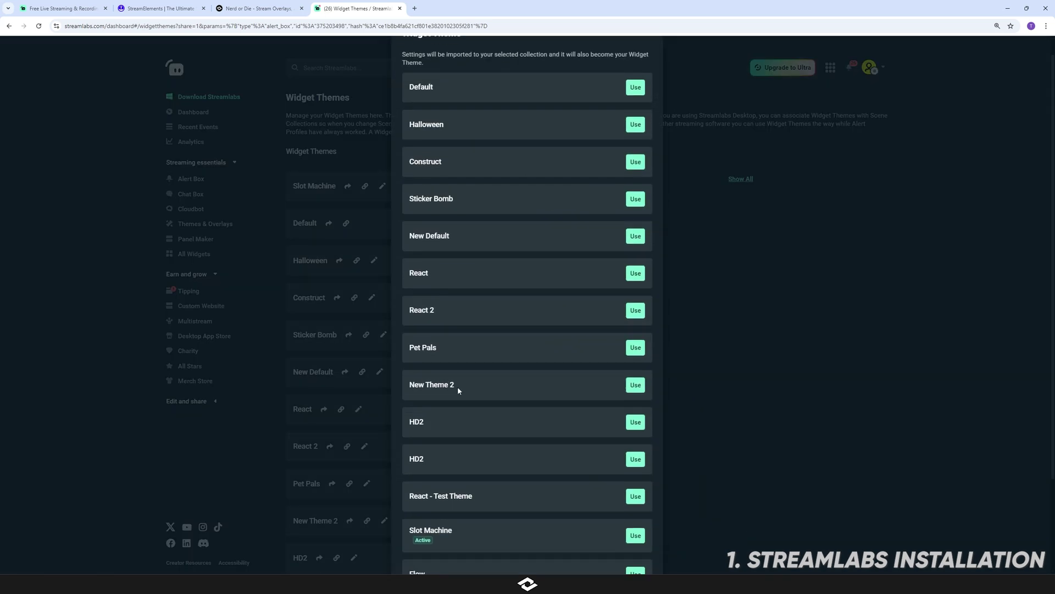
scroll(479, 431, "up", 3)
scroll(519, 347, "down", 3)
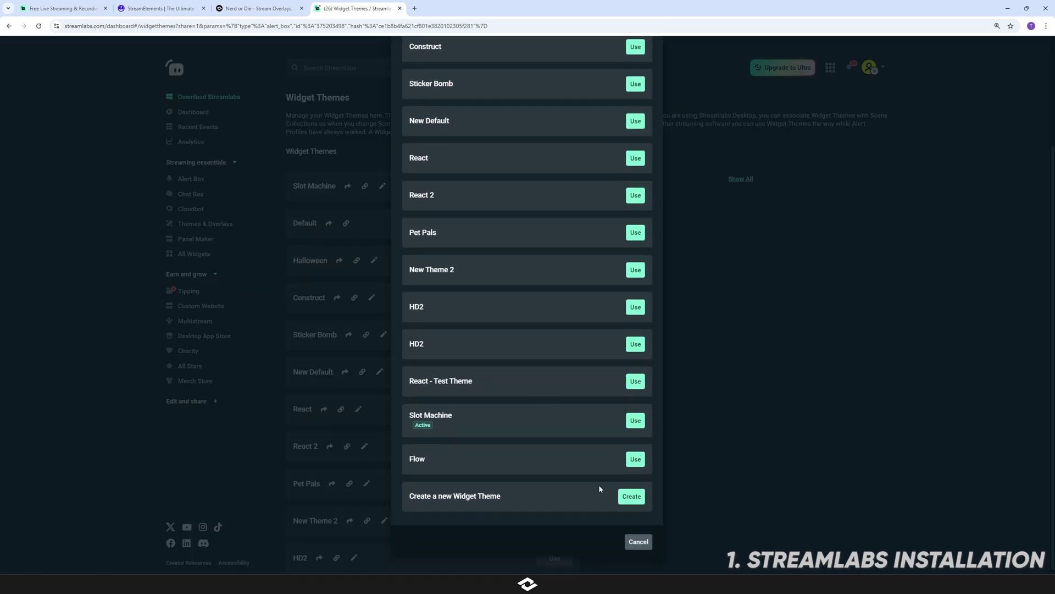
left_click(631, 496)
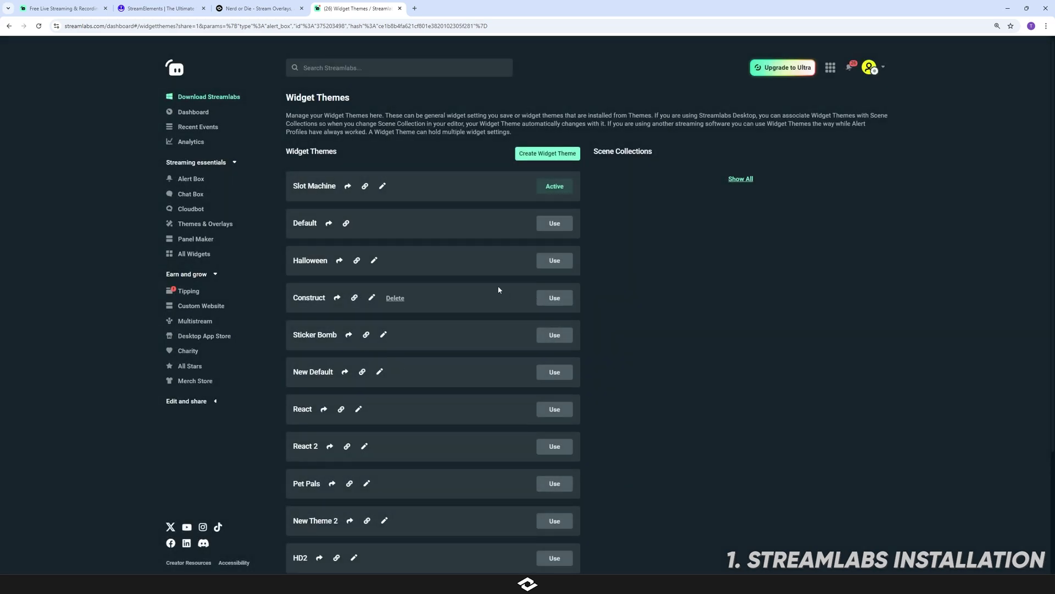
Create a new widget theme named 'Halloween Alerts'.
scroll(503, 288, "down", 3)
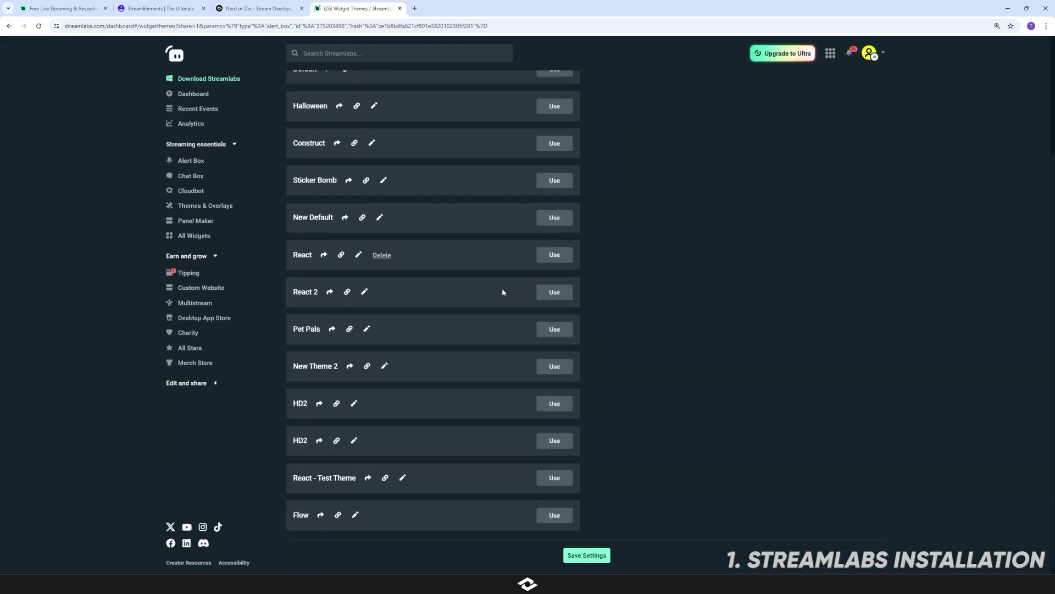
scroll(503, 288, "up", 3)
left_click(558, 155)
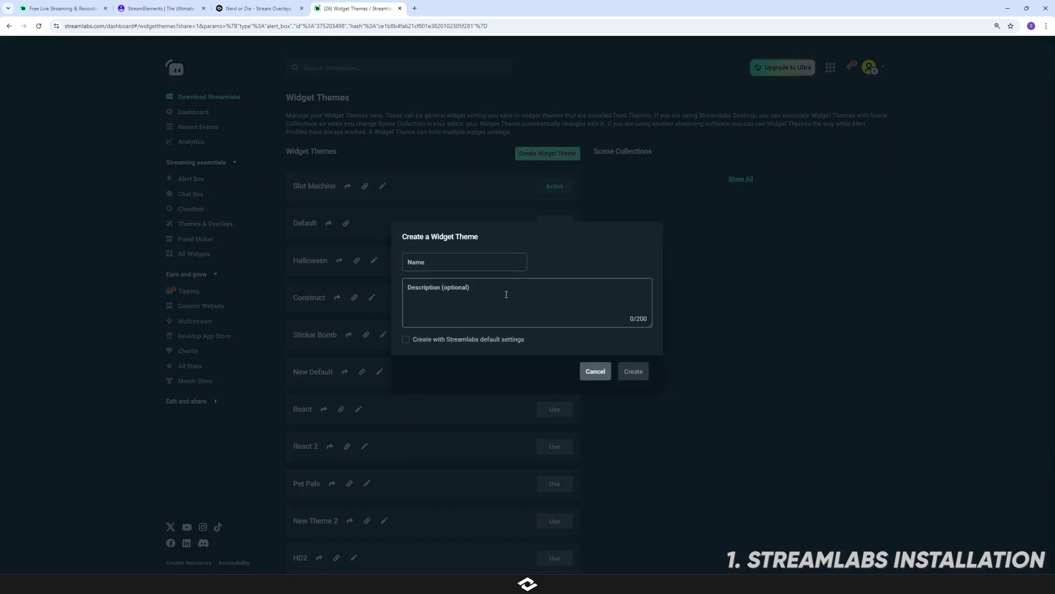
left_click(454, 267)
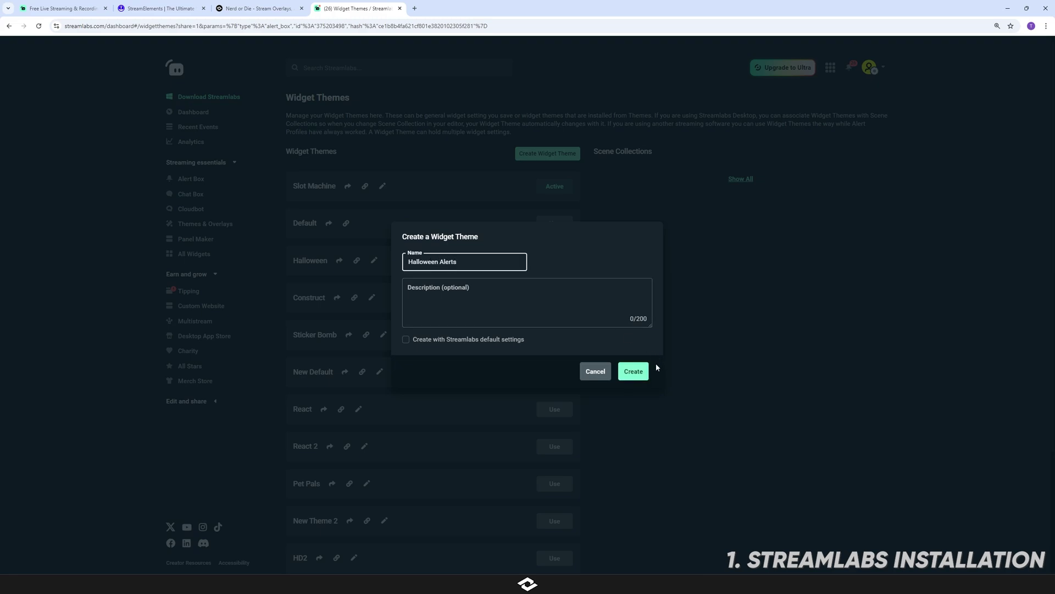
type("Halloween Alerts")
key("Return")
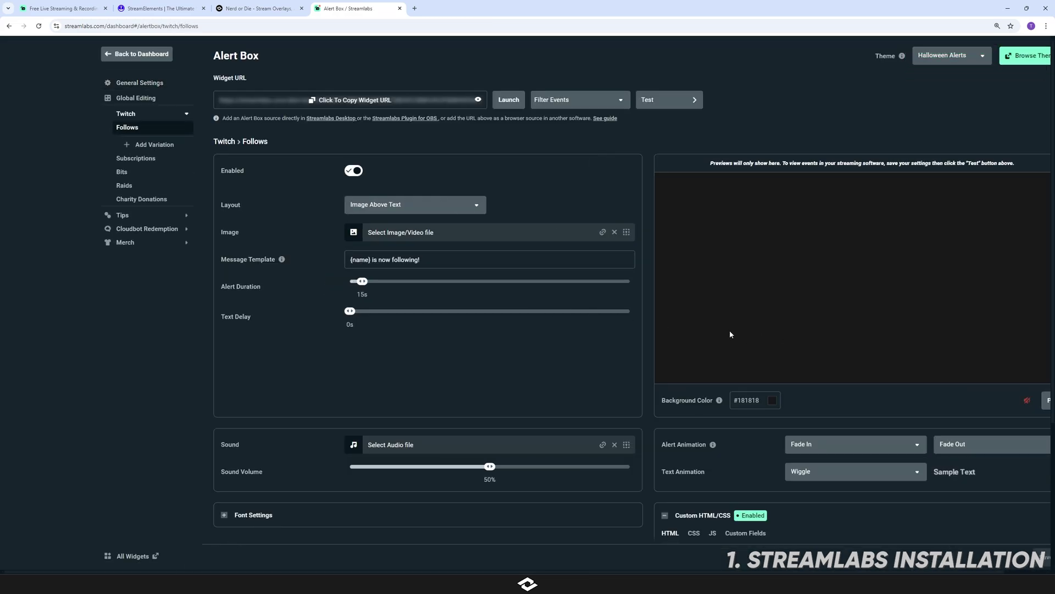
Send a Twitch Follows test alert from the Test menu.
left_click(668, 99)
mouse_move(700, 110)
left_click(780, 116)
Switch the Follows alert from its HTML code to Custom Fields and review the prize and sound options.
scroll(810, 332, "down", 2)
scroll(772, 263, "up", 2)
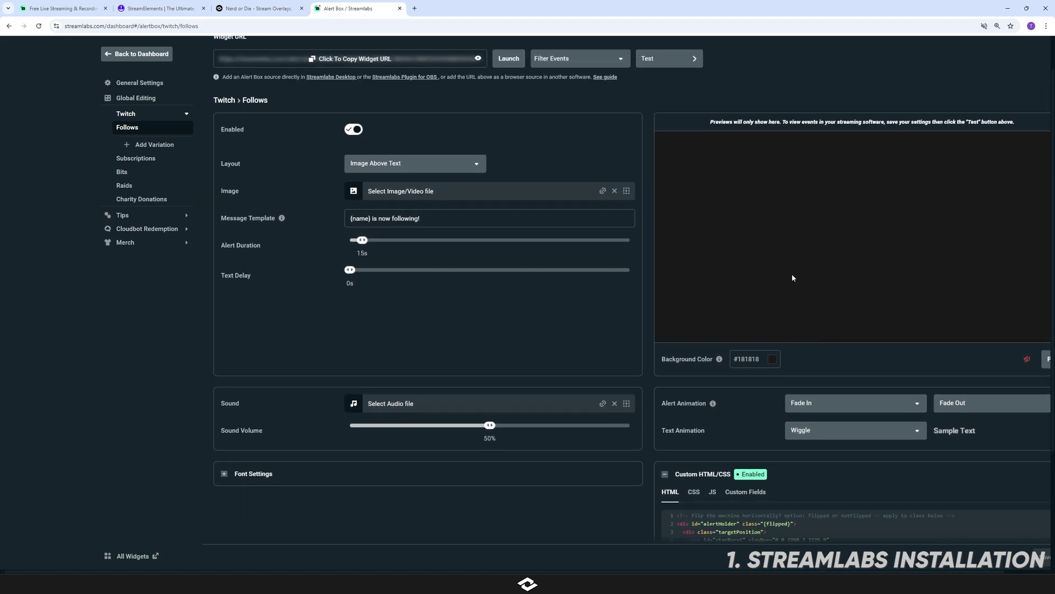
scroll(775, 265, "down", 2)
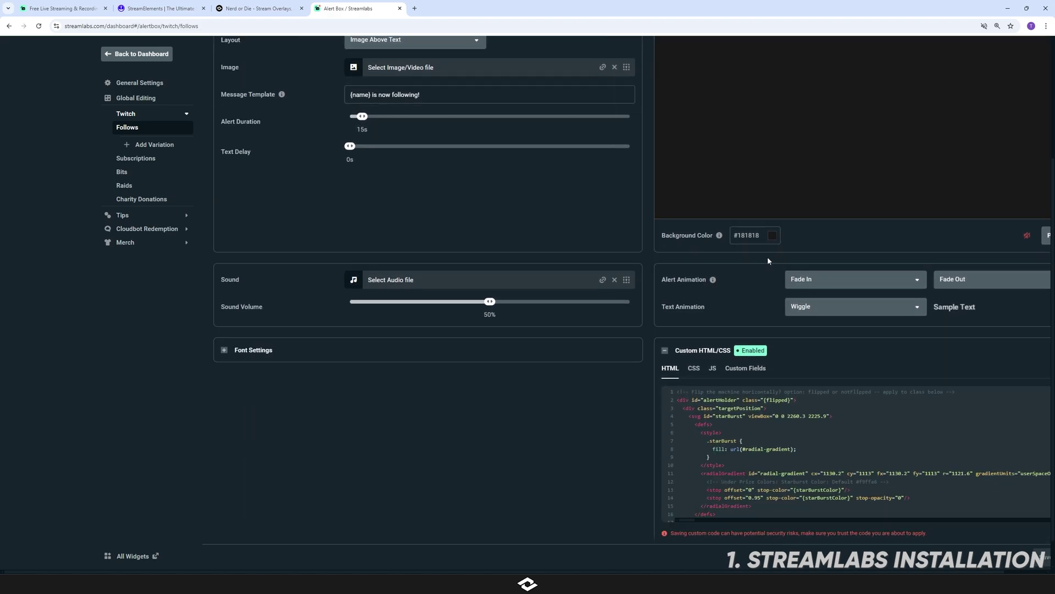
left_click(759, 372)
scroll(589, 355, "down", 4)
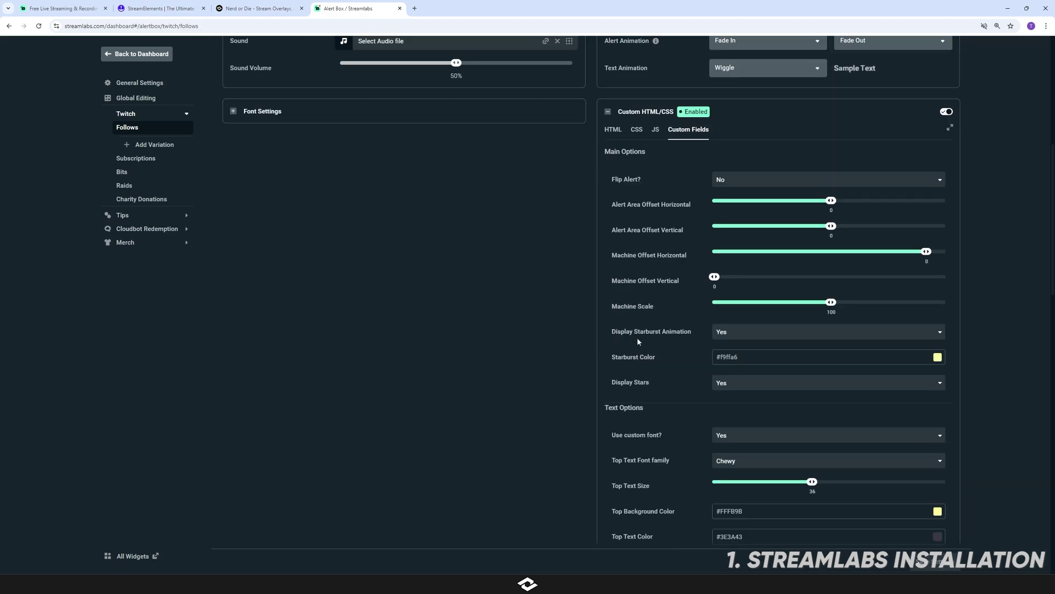
scroll(638, 340, "down", 13)
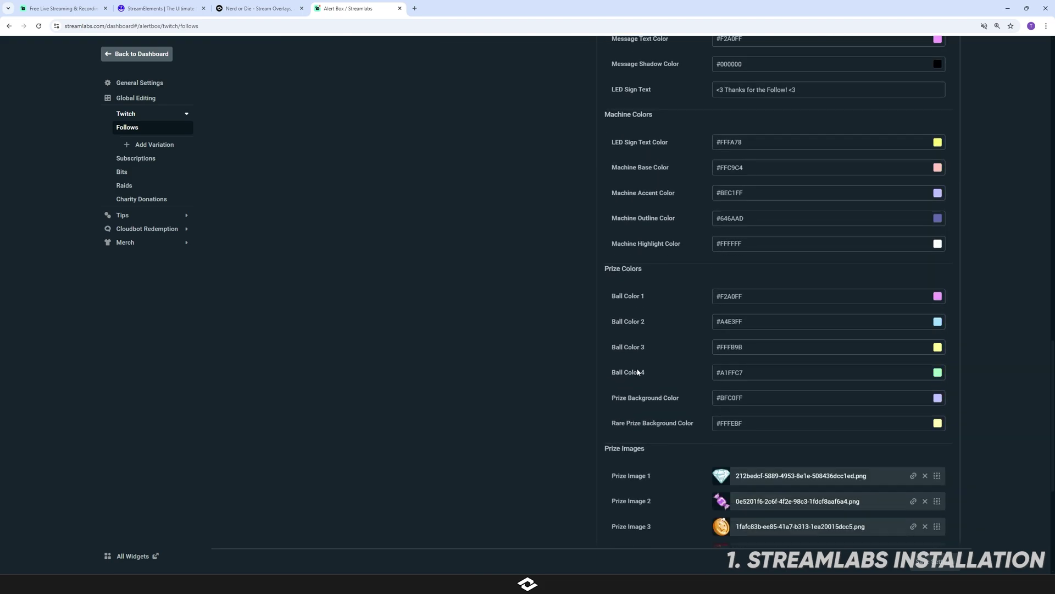
scroll(639, 372, "down", 5)
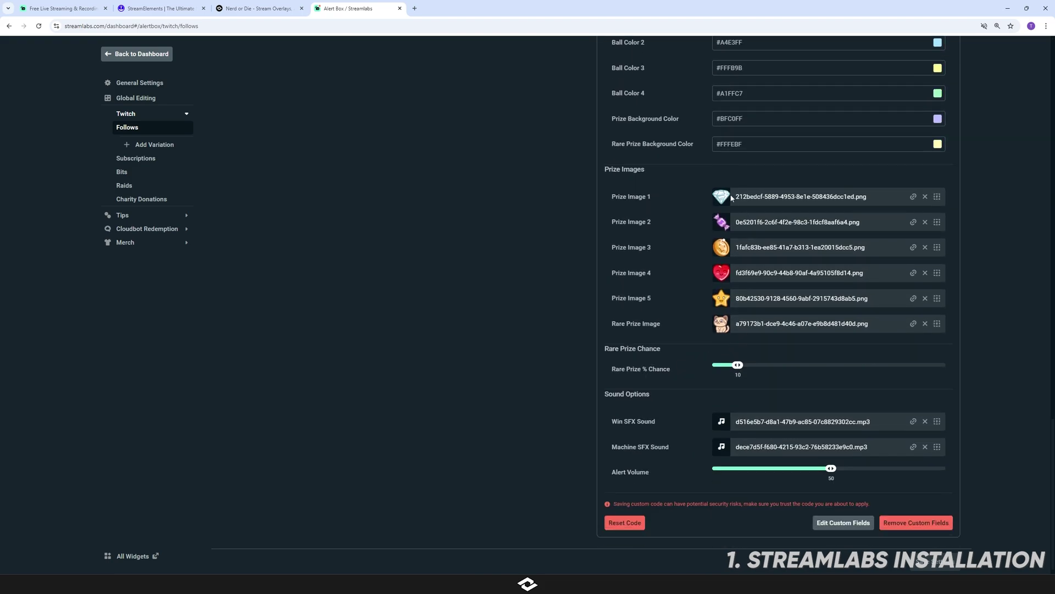
scroll(682, 367, "up", 15)
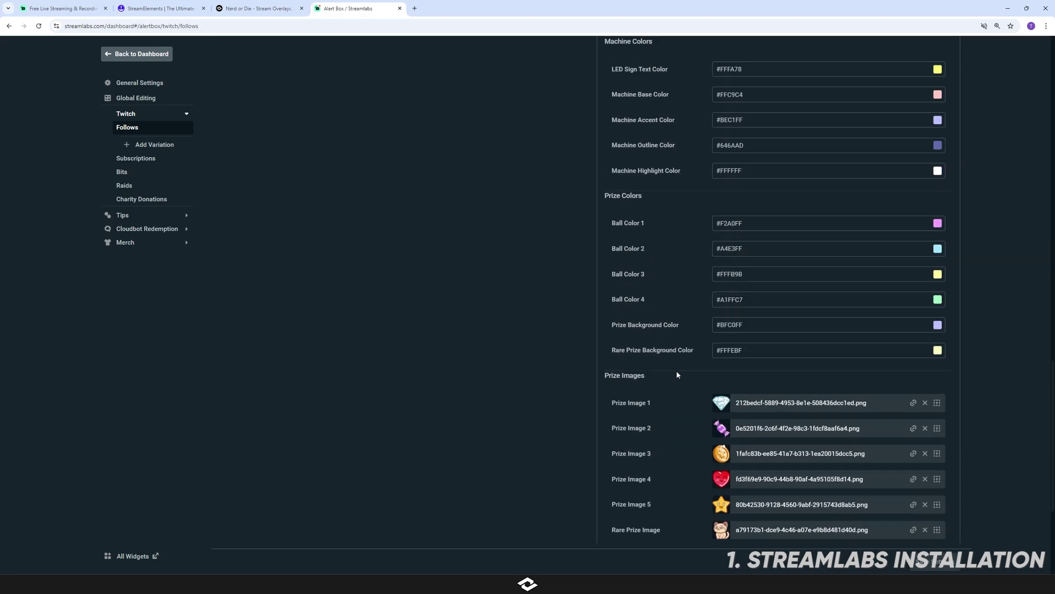
scroll(676, 370, "up", 8)
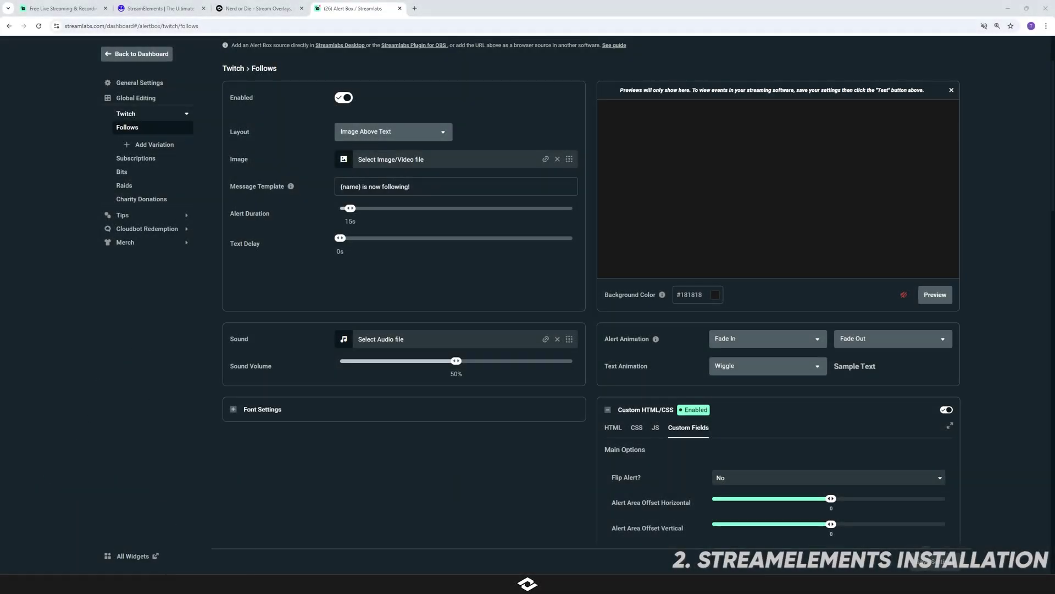
In File Explorer, go back up to ALERTS and open the ~StreamElements - Alert Install folder.
left_click(204, 538)
left_click(585, 377)
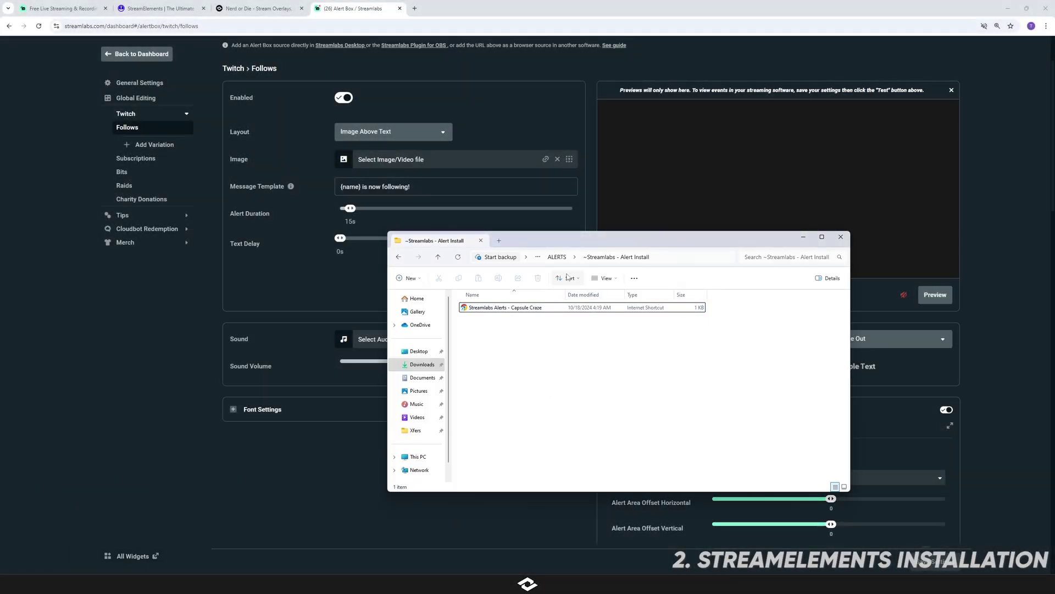
left_click(556, 257)
left_click(542, 396)
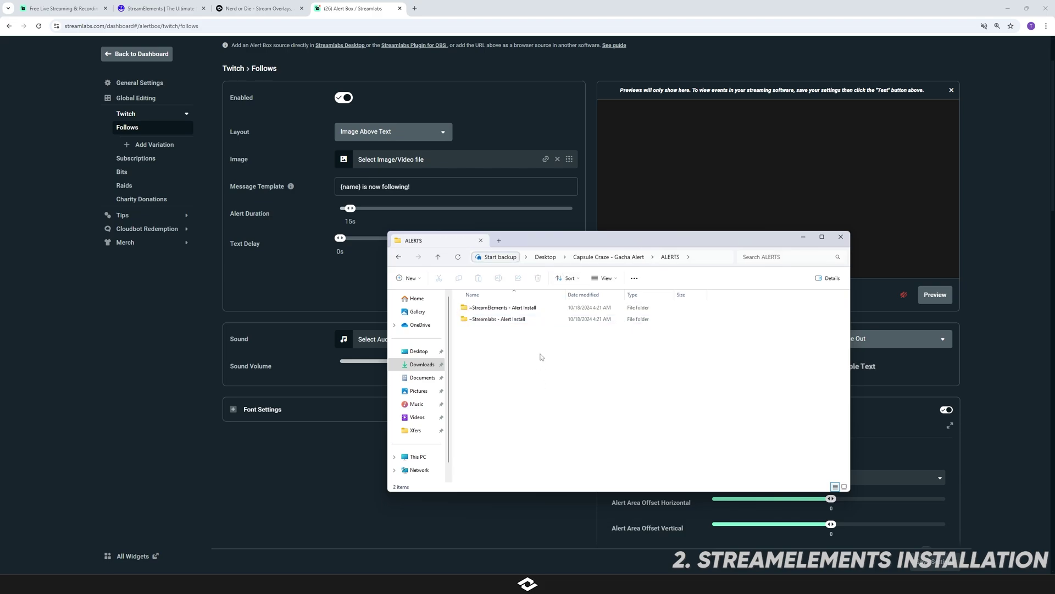
key("Down")
key("Return")
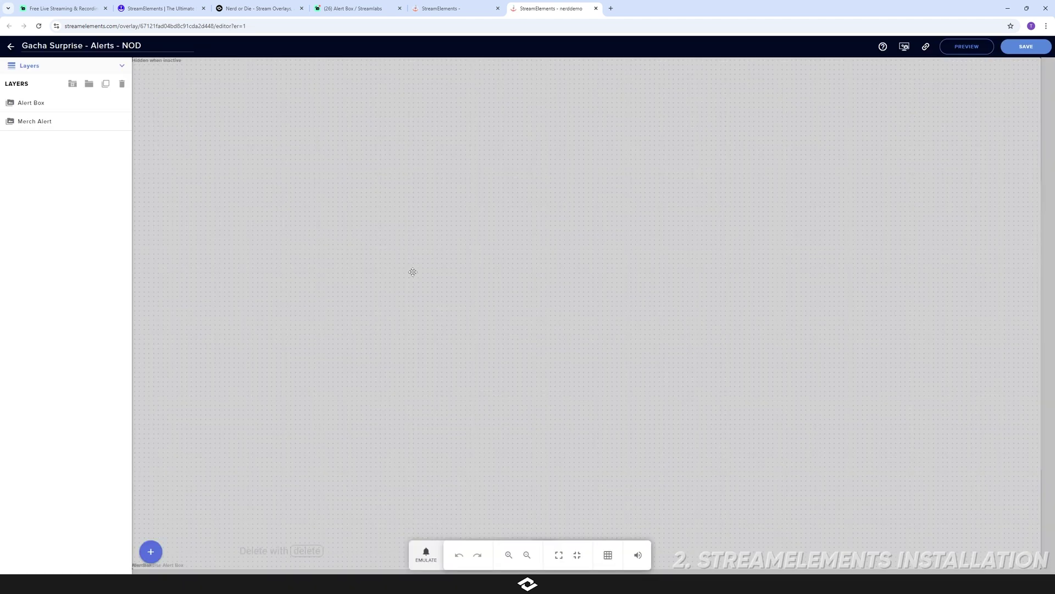
Check the Alert Box layer's settings and test events, then copy the overlay's link.
left_click(44, 103)
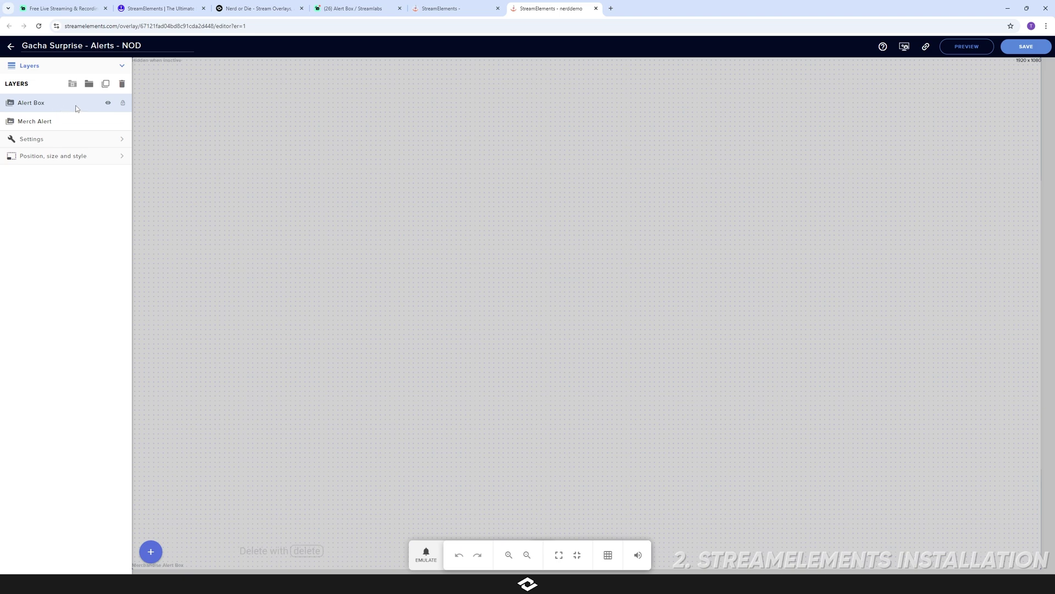
left_click(426, 554)
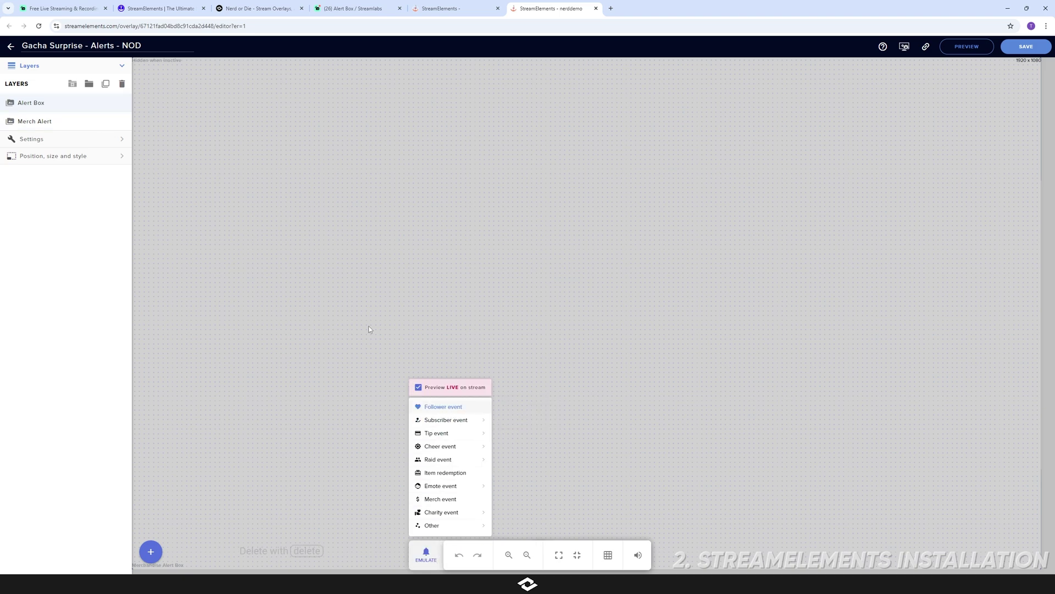
left_click(71, 285)
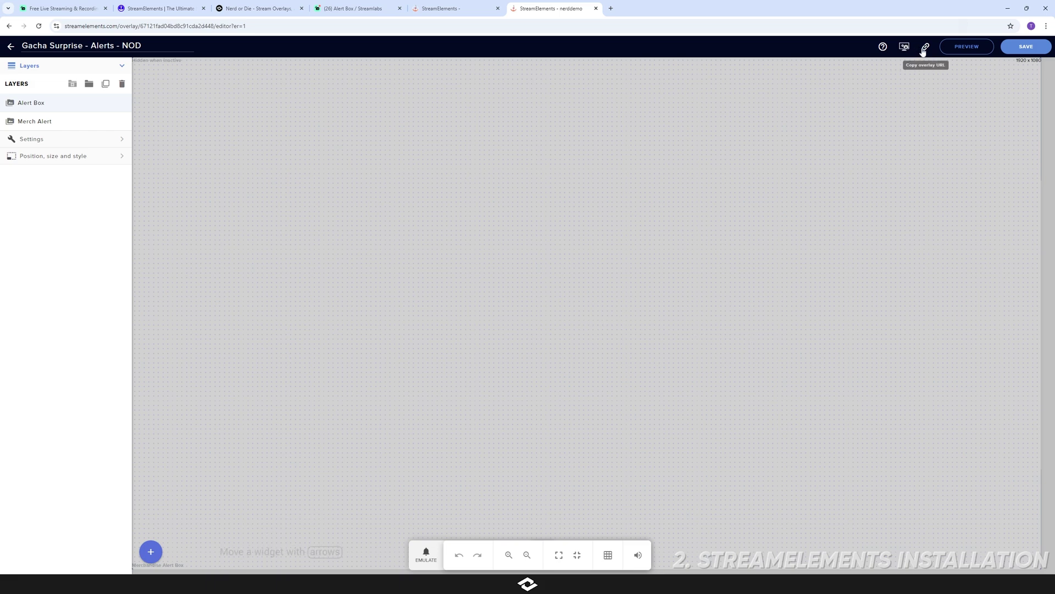
left_click(925, 47)
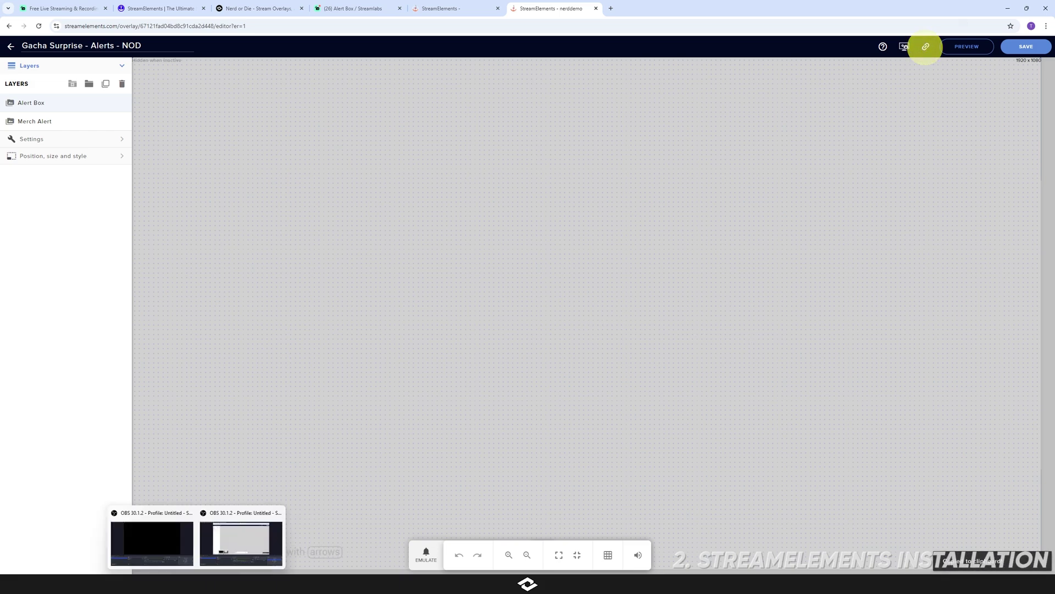
In OBS, delete the old Browser and Display Capture sources.
left_click(152, 543)
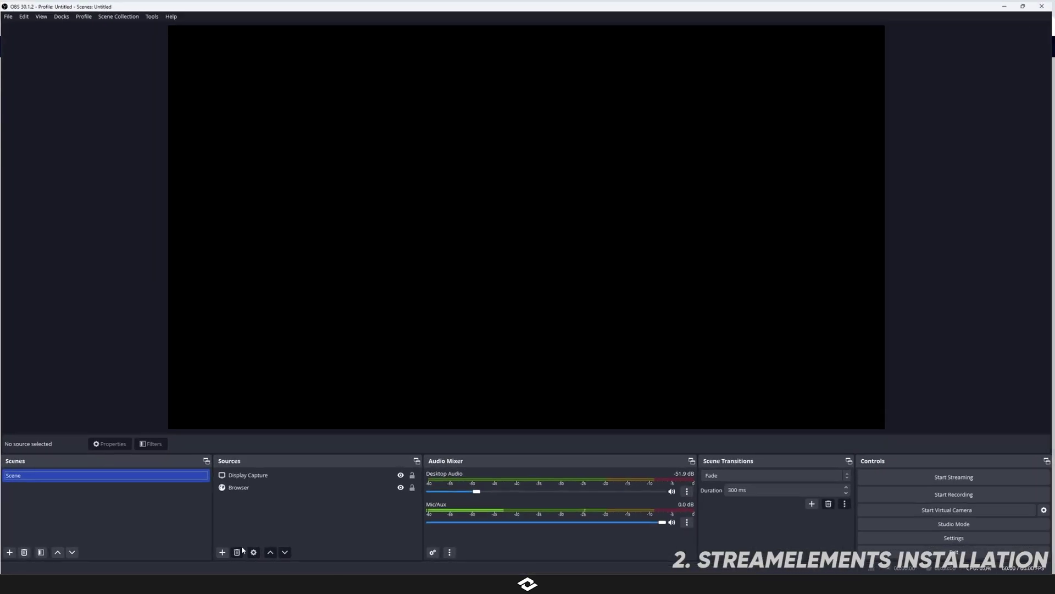
left_click(385, 487)
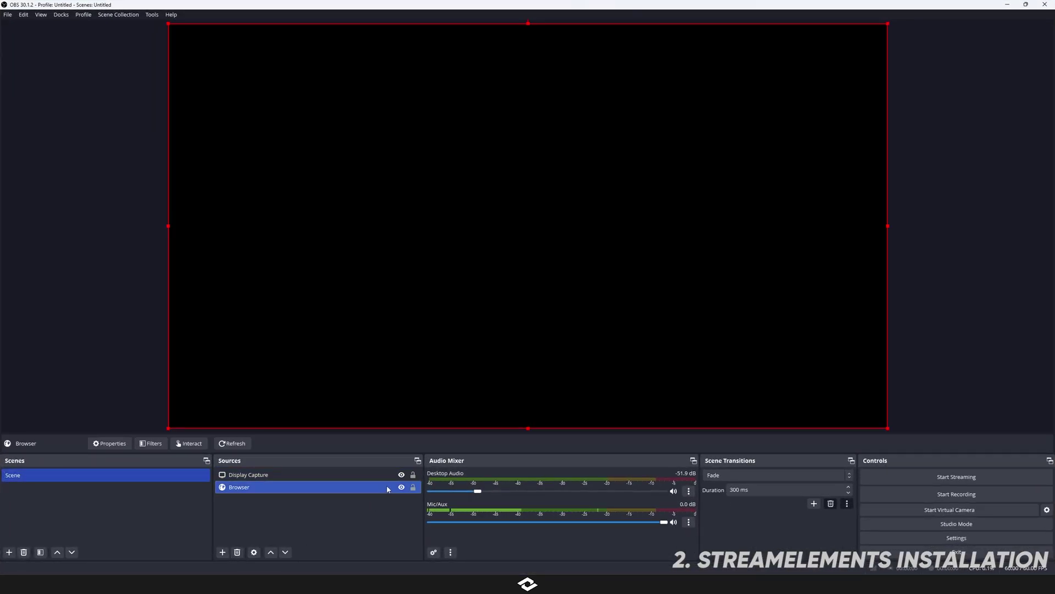
key("Delete")
left_click(553, 297)
key("Delete")
key("Return")
Add a Browser source with the pasted overlay URL at 1920 by 1080.
right_click(380, 489)
mouse_move(428, 494)
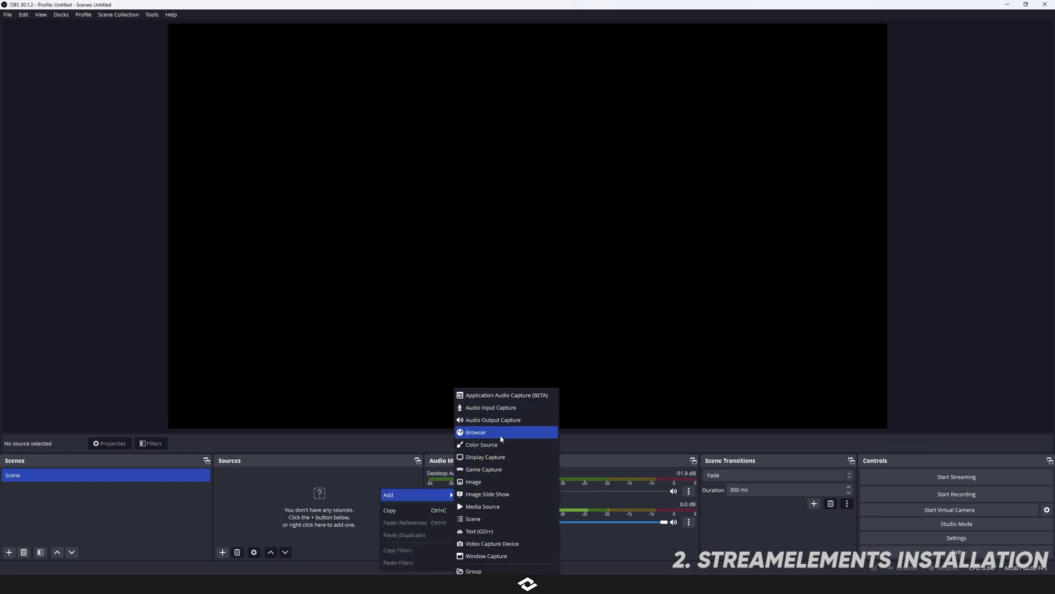
left_click(500, 433)
left_click(548, 344)
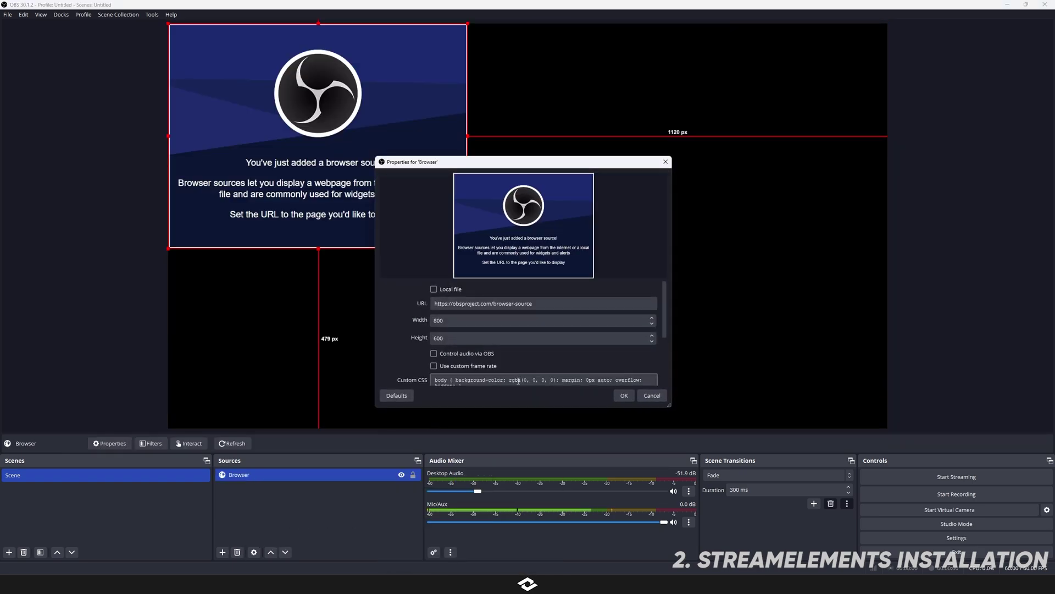
triple_click(483, 303)
key("ctrl+v")
triple_click(477, 321)
type("1920")
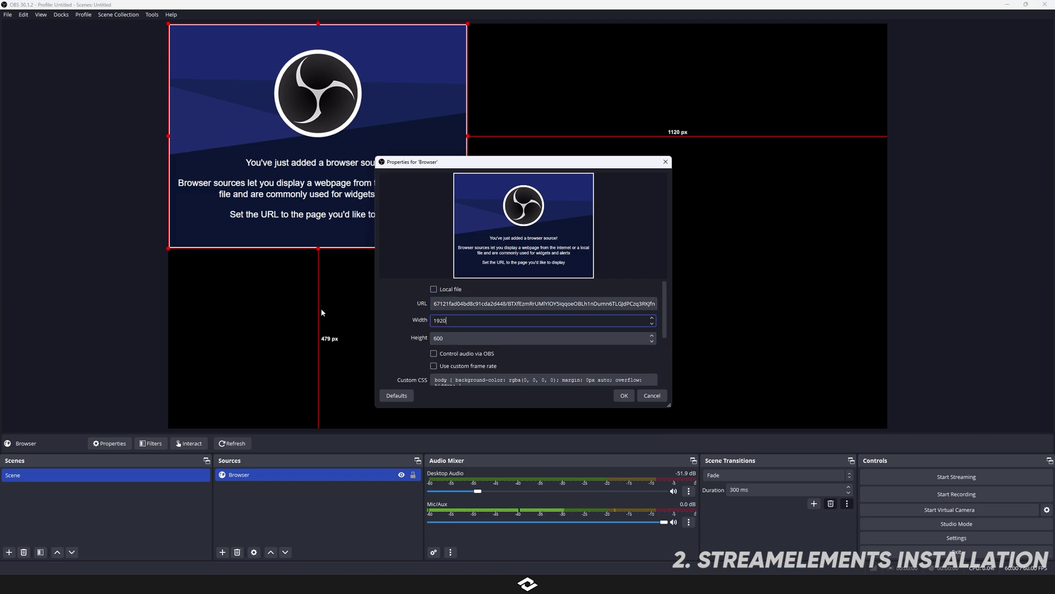
key("Tab")
type("1080")
key("Return")
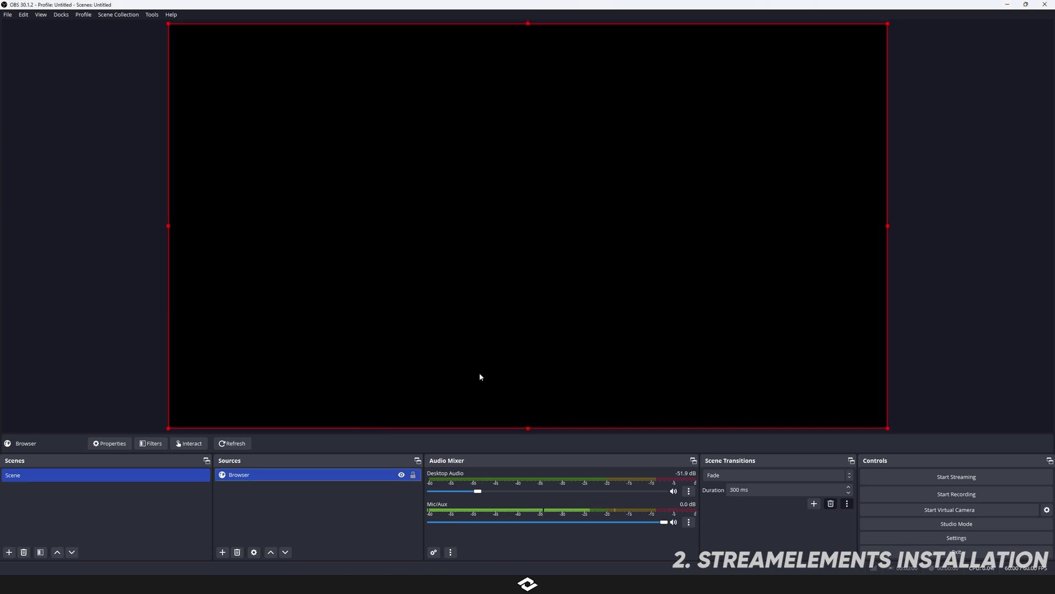
Emulate a follower event and place OBS beside the editor to watch the preview.
key("super+Down")
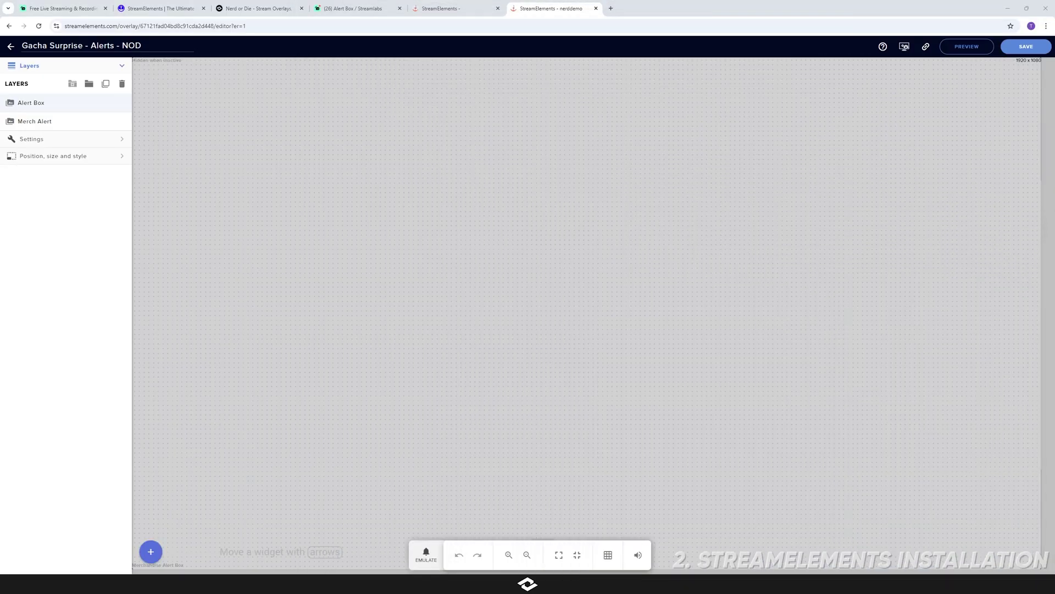
left_click(426, 554)
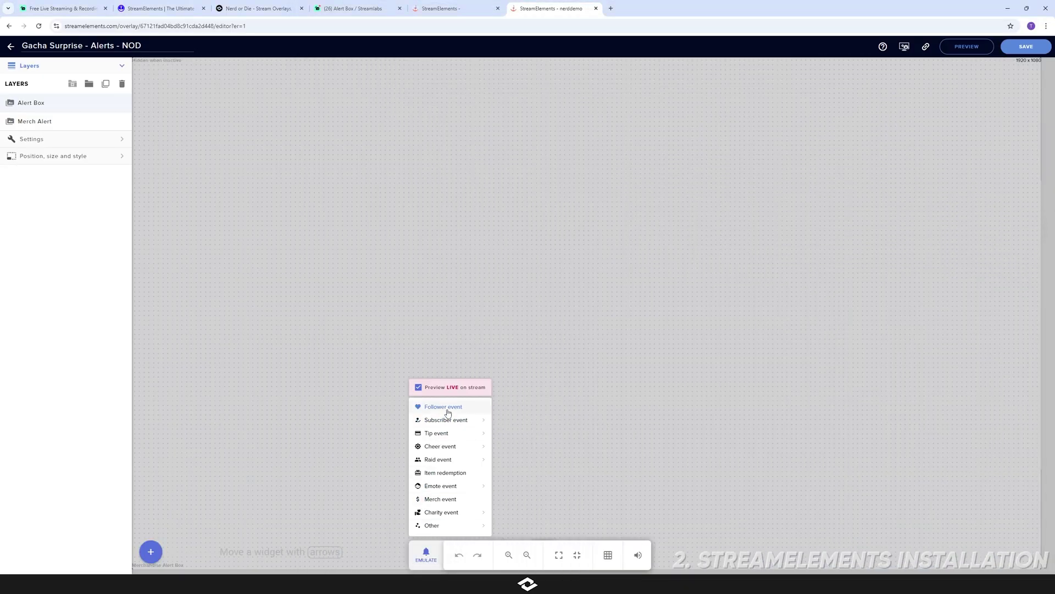
key("alt+Tab")
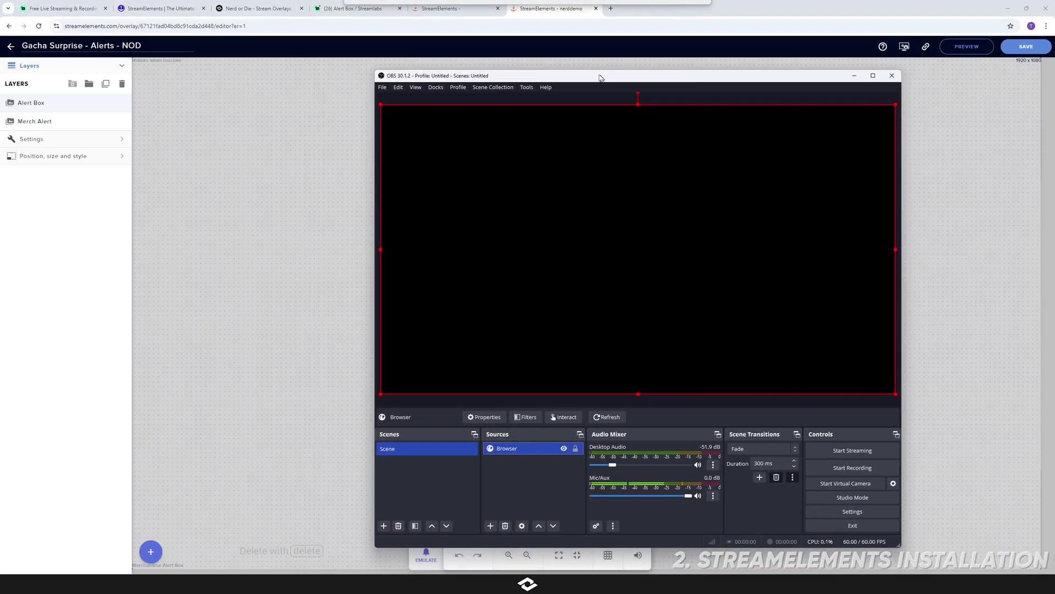
left_click_drag(598, 75, 361, 86)
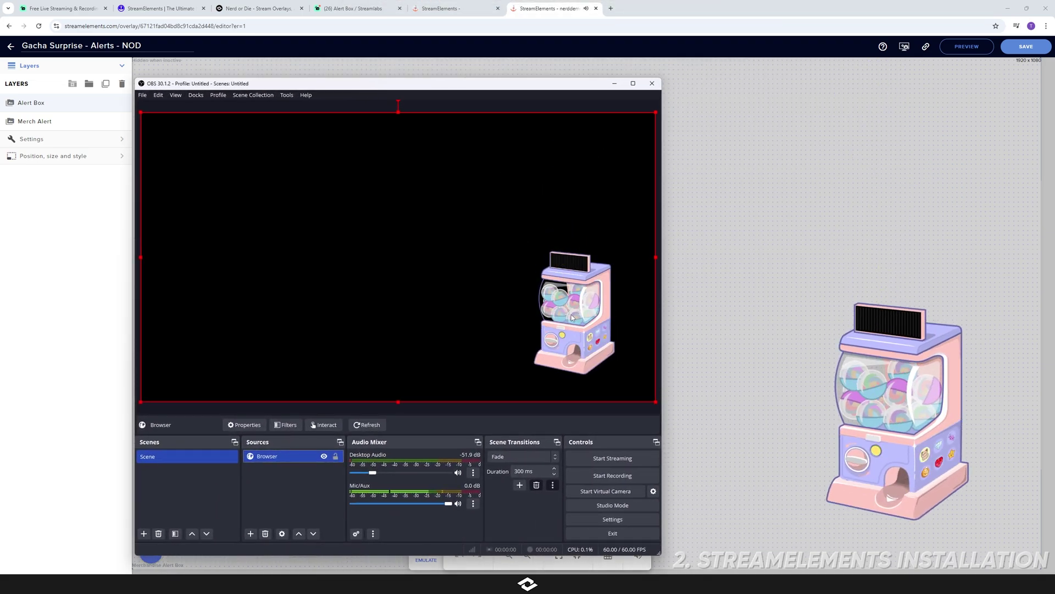
Close the Streamlabs Alert Box tab and the extra StreamElements tab.
left_click(354, 8)
scroll(983, 442, "up", 2)
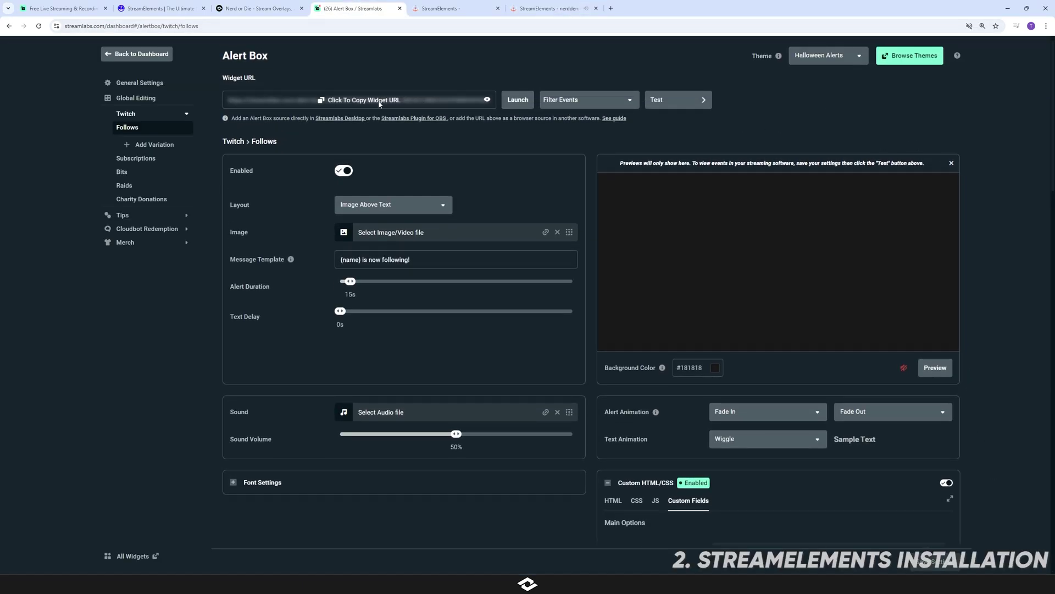
mouse_move(179, 584)
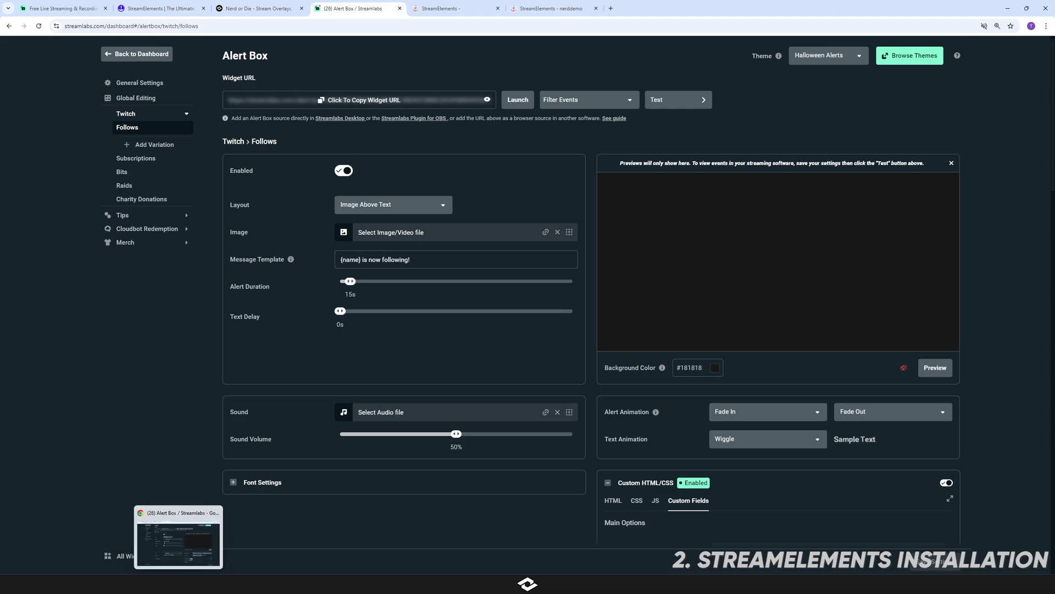
middle_click(367, 3)
left_click(450, 8)
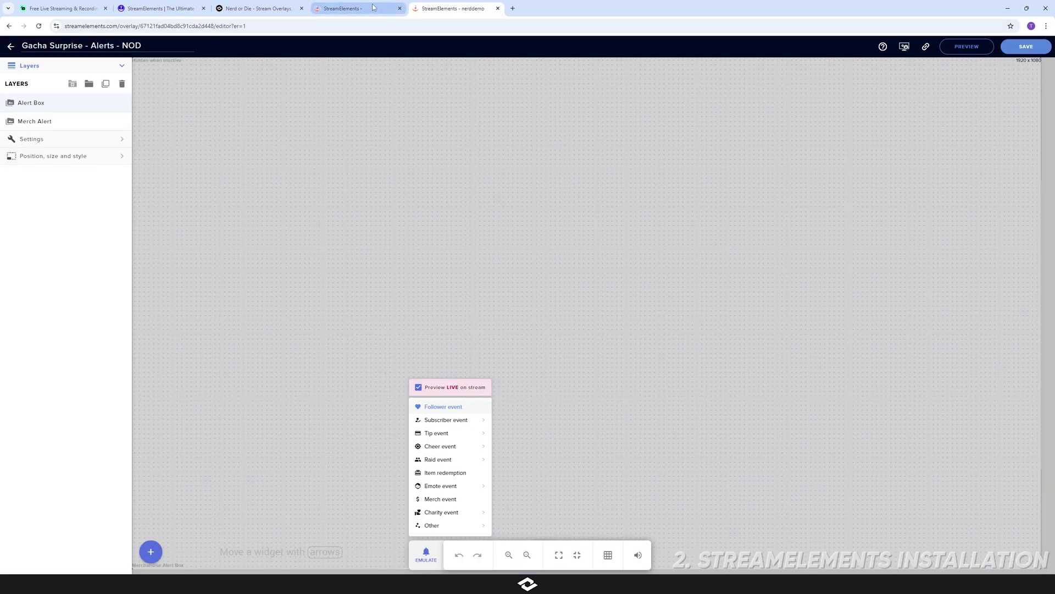
middle_click(372, 6)
left_click(361, 252)
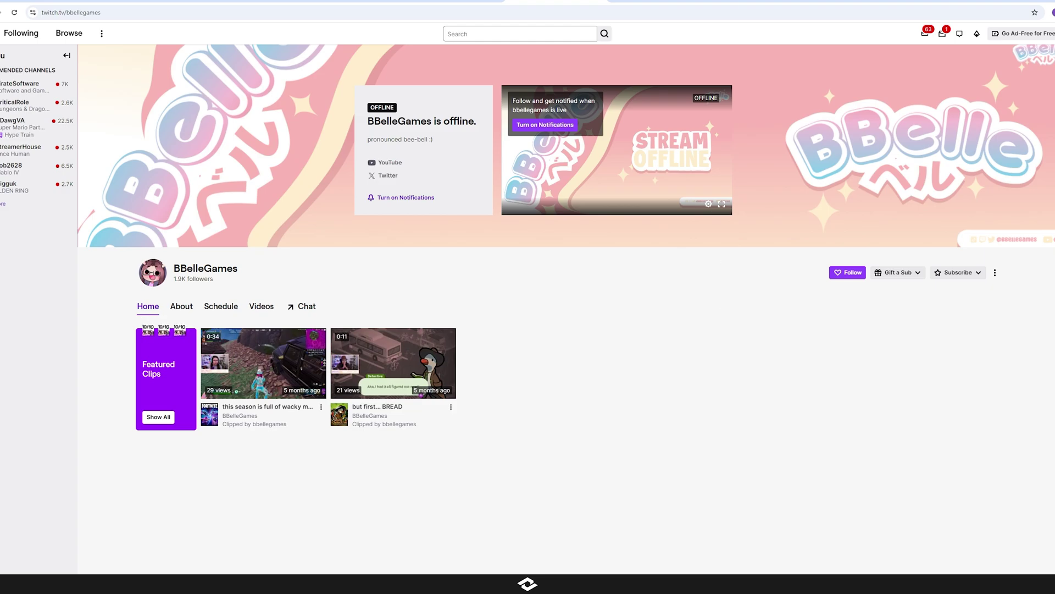
key("ctrl+Tab")
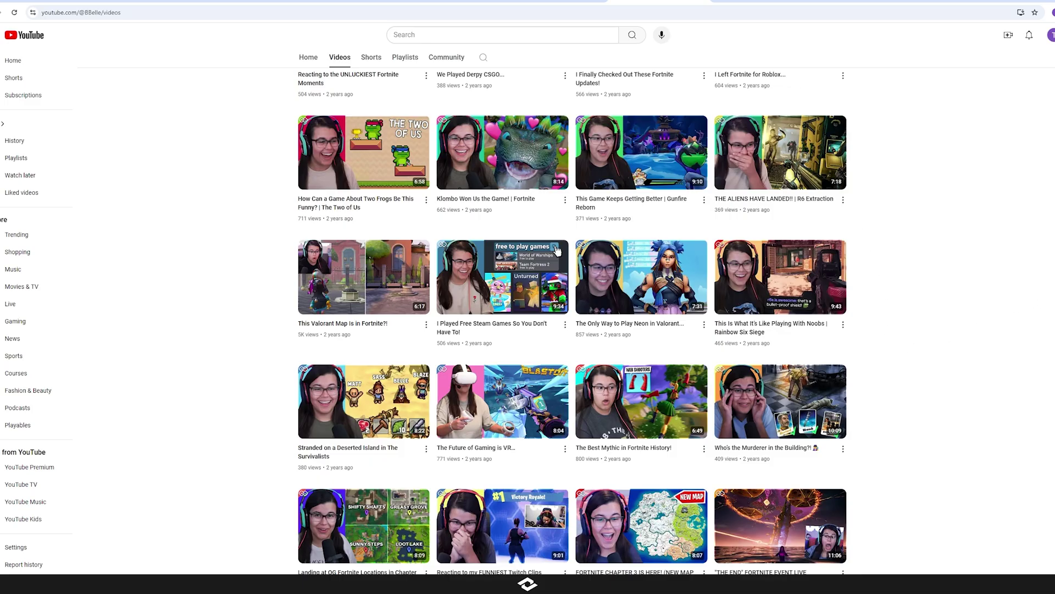
scroll(1012, 307, "up", 4)
scroll(572, 321, "up", 1)
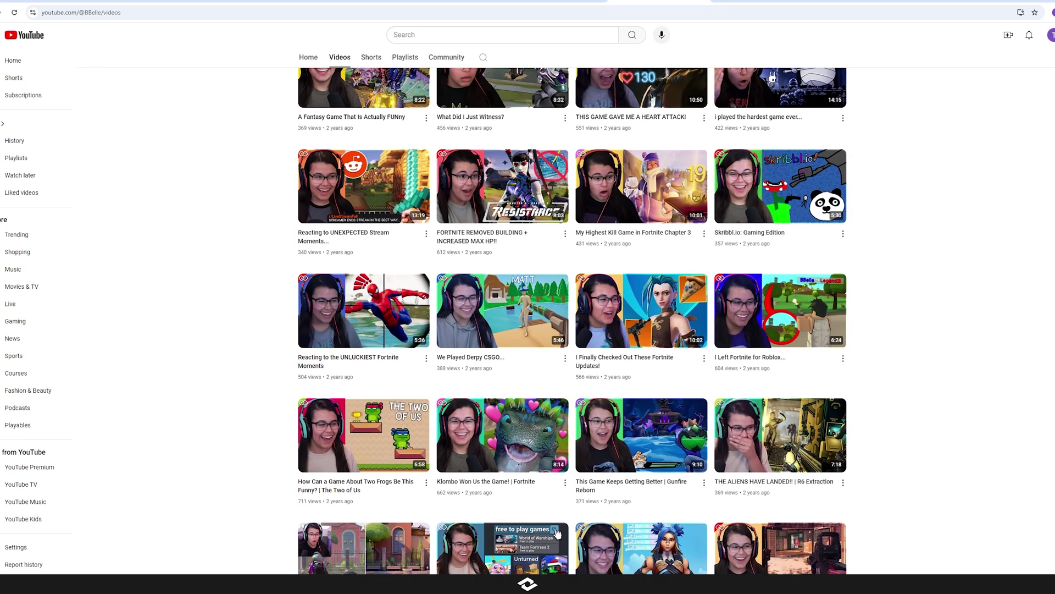
scroll(557, 532, "up", 10)
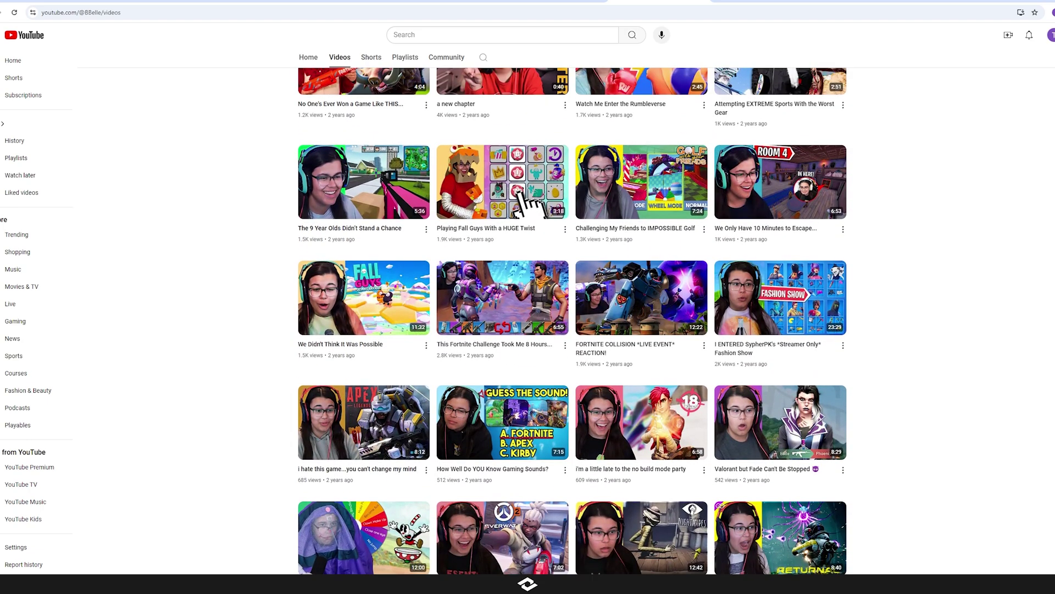
scroll(572, 322, "up", 9)
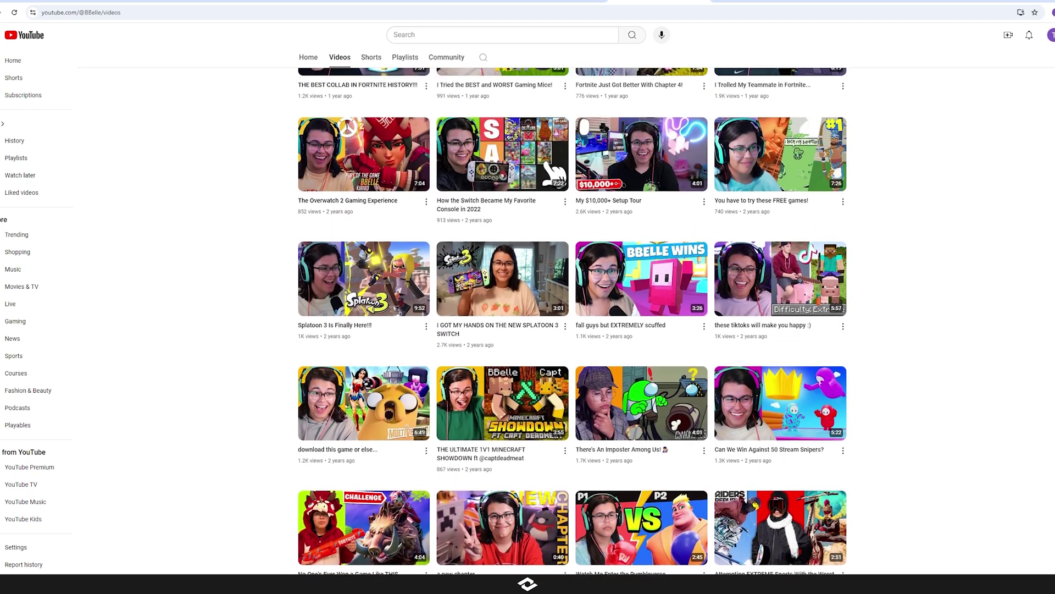
scroll(975, 160, "up", 15)
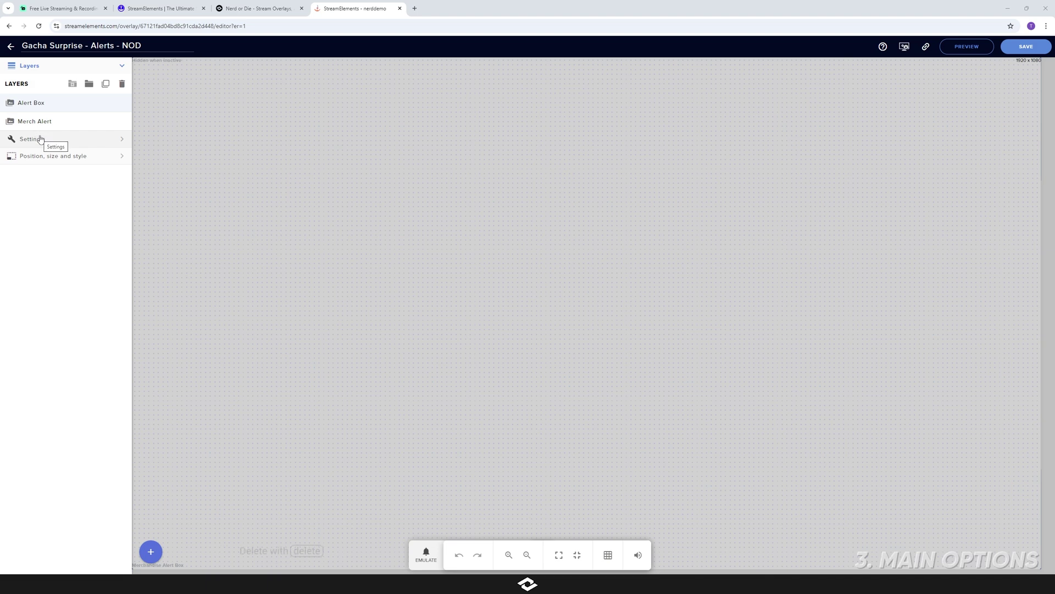
Open the Follower alert's gear settings and scroll to Main Options, where Flip Alert is No.
left_click(40, 139)
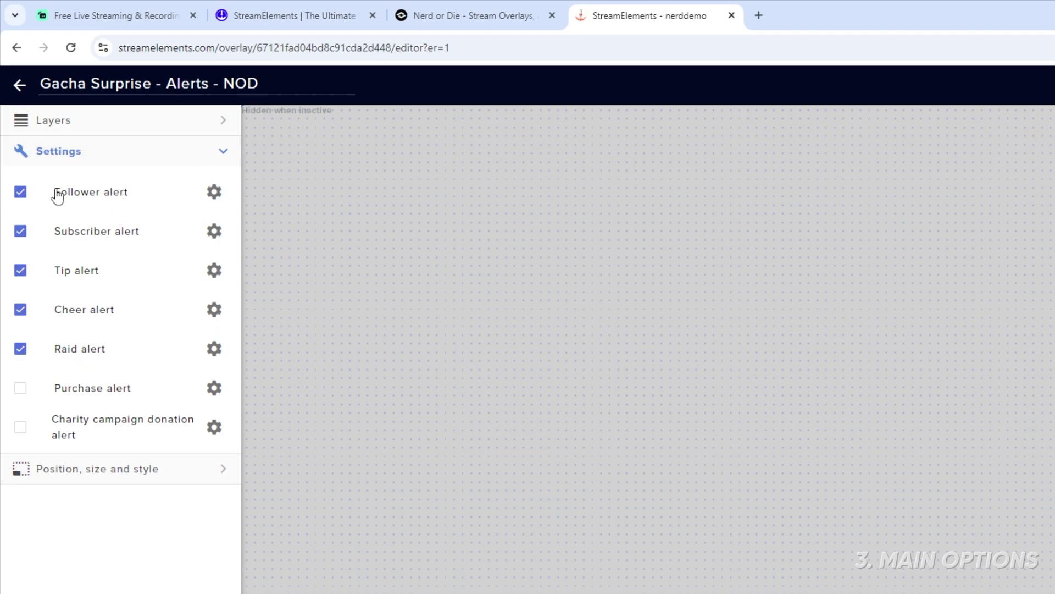
left_click(215, 192)
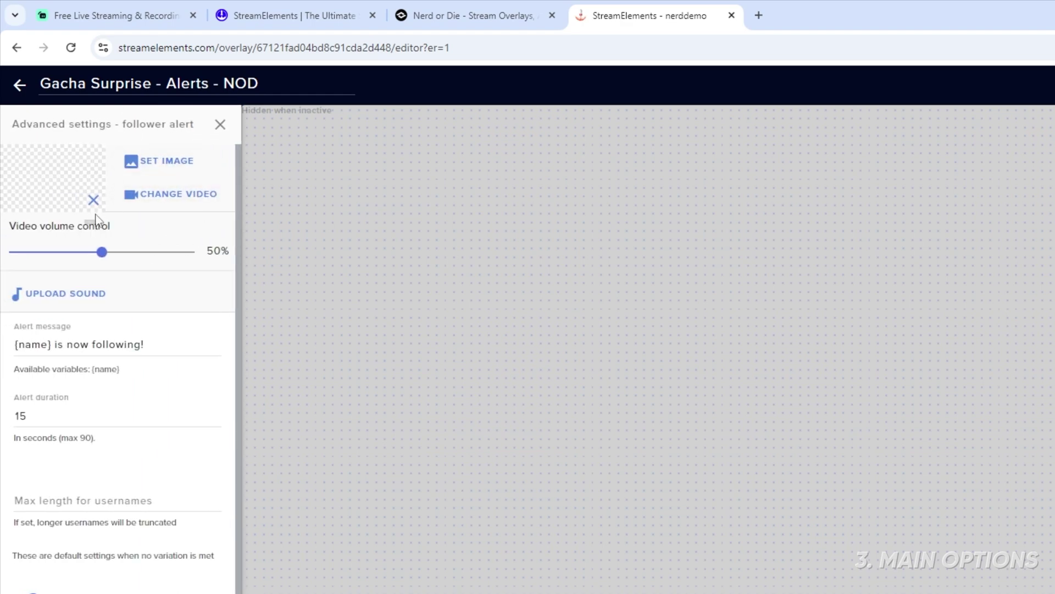
scroll(165, 418, "down", 1)
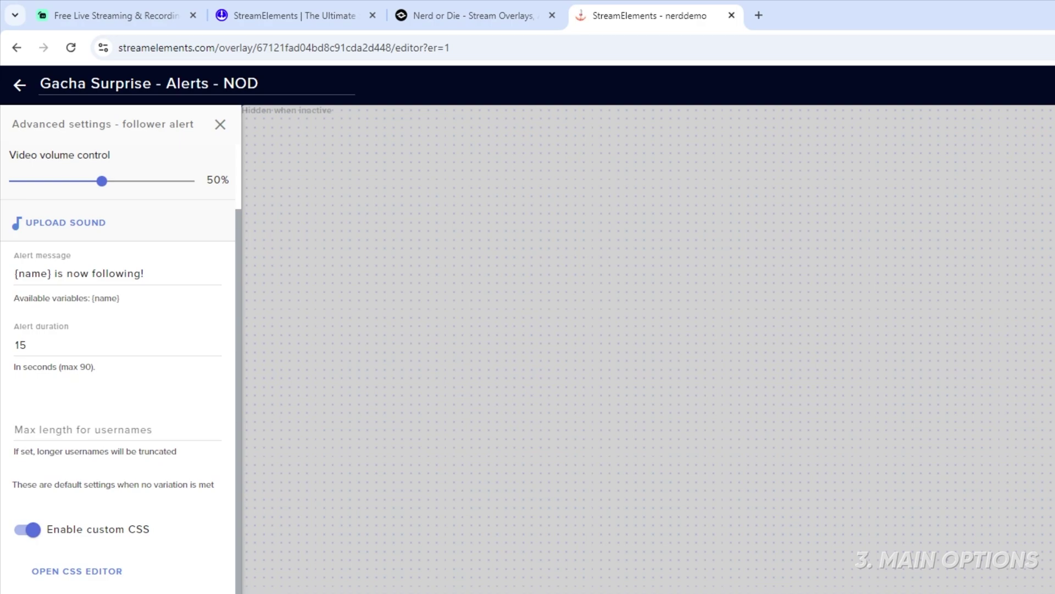
scroll(118, 352, "down", 5)
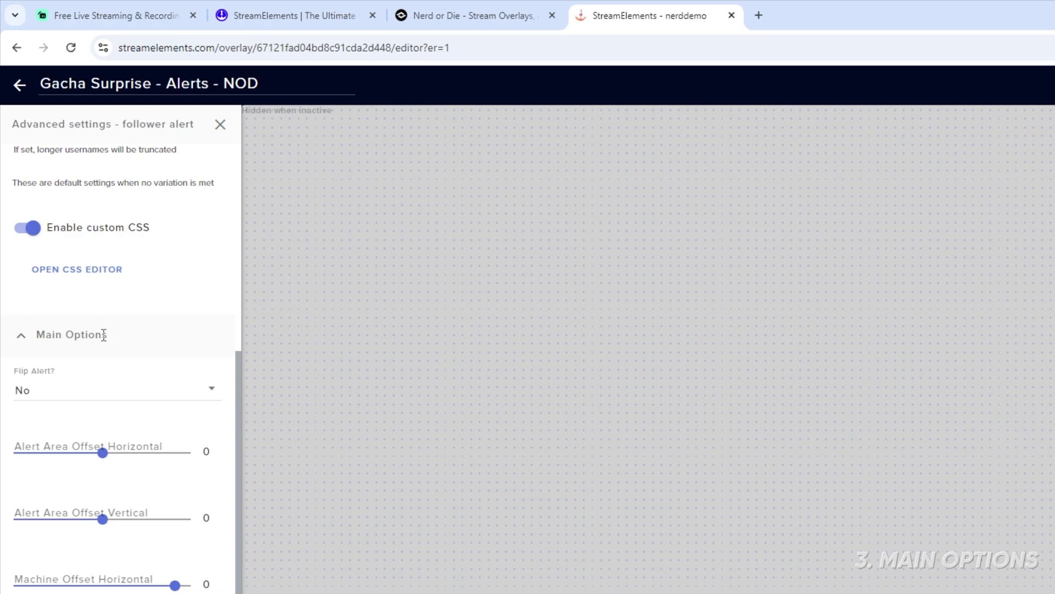
Switch Flip Alert to Yes so the gacha machine appears on the left.
scroll(92, 352, "down", 3)
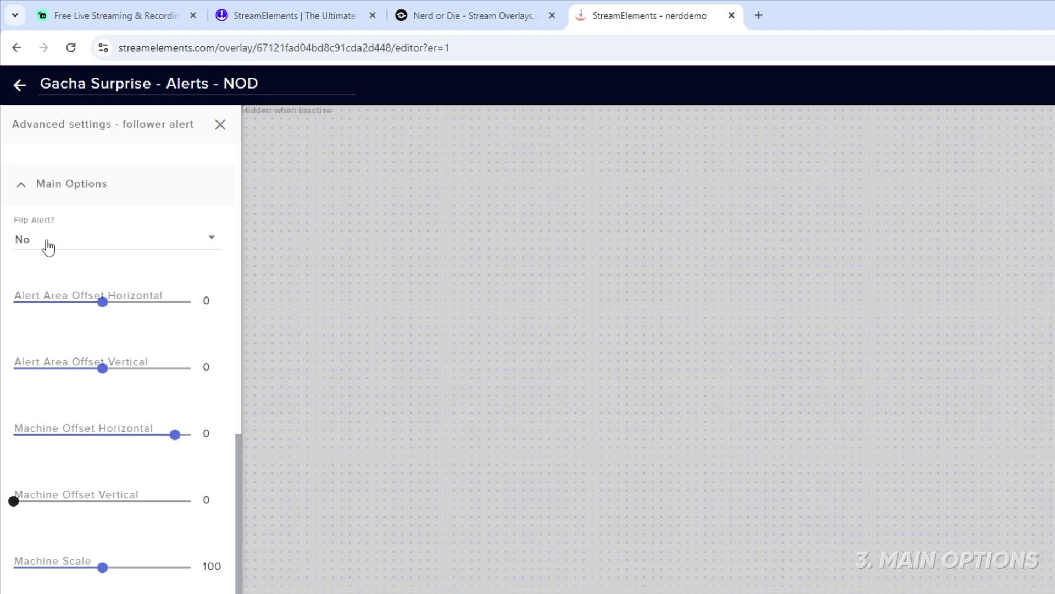
left_click(137, 245)
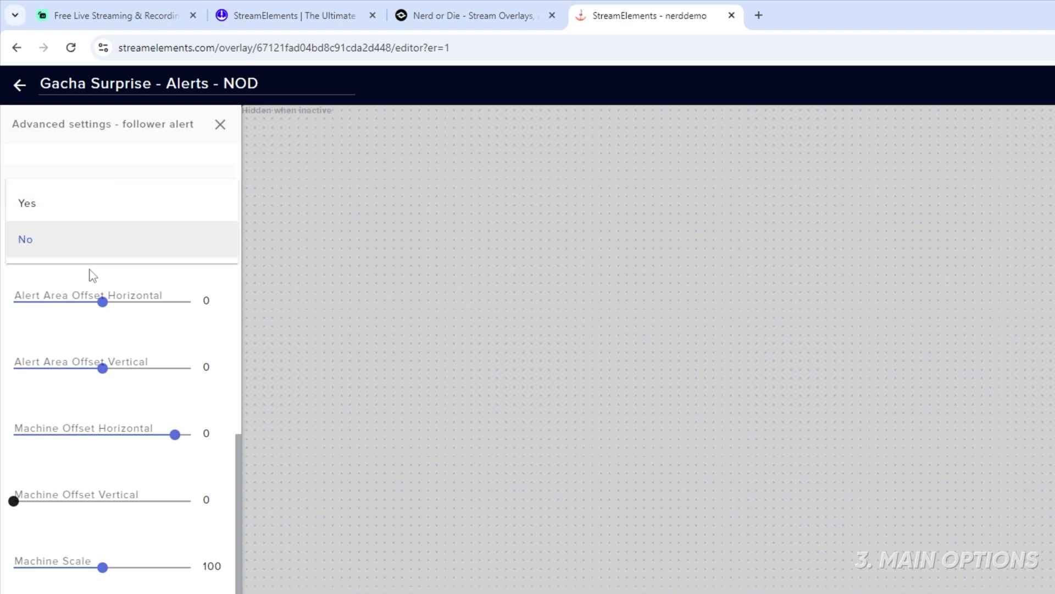
left_click(64, 216)
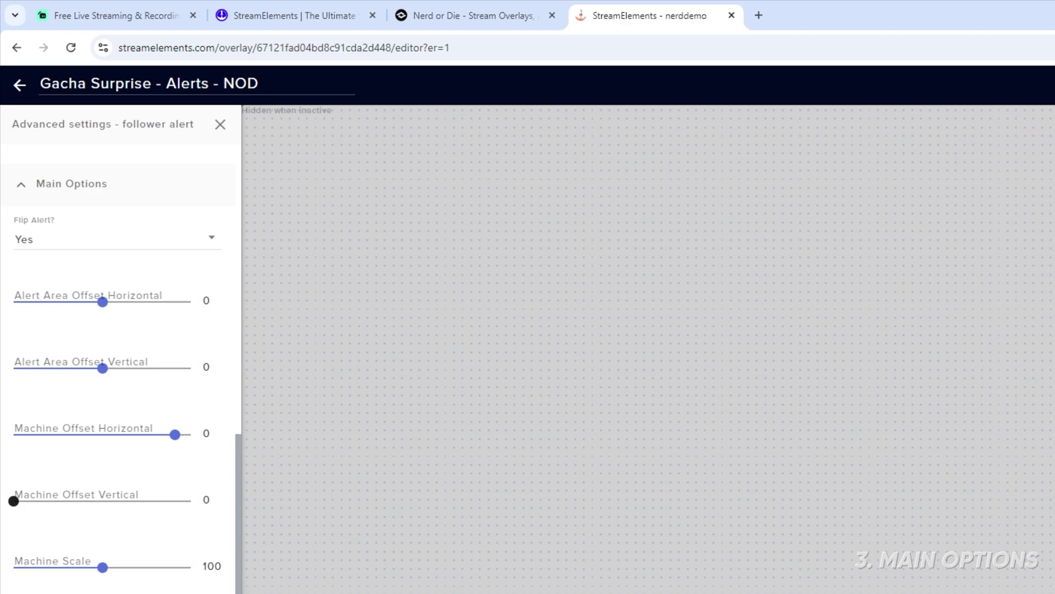
left_click(349, 336)
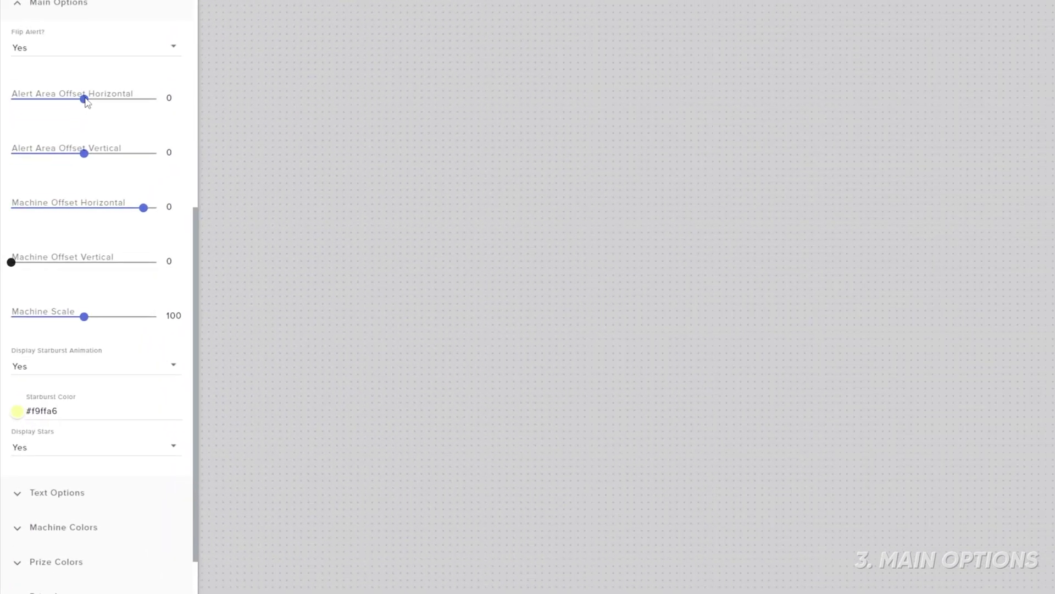
Set Alert Area Offset Horizontal to 74 and Vertical to 89.
left_click_drag(85, 100, 137, 102)
left_click_drag(87, 154, 152, 154)
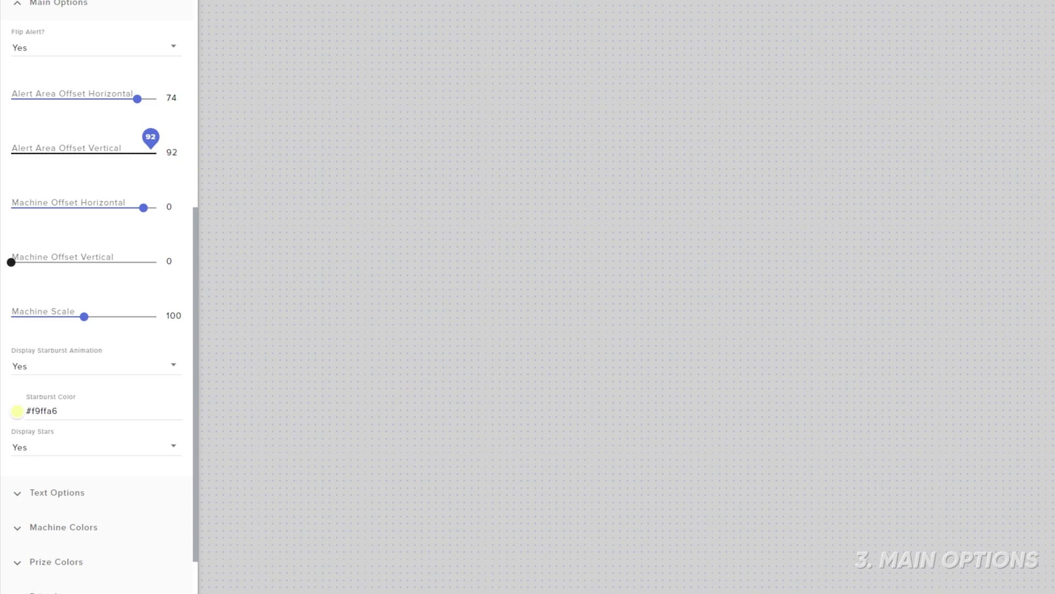
left_click(639, 593)
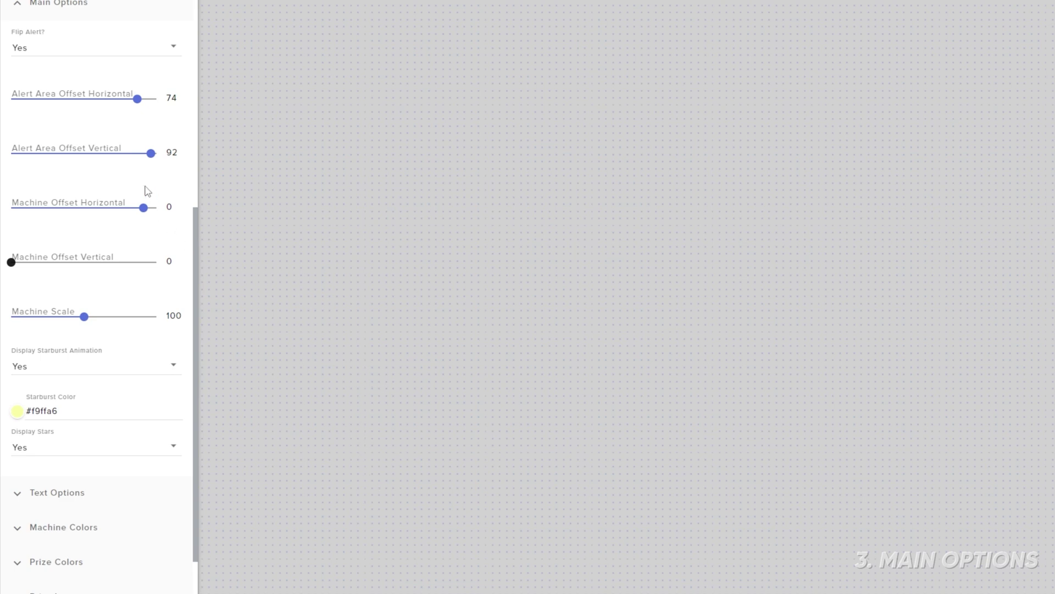
mouse_move(152, 156)
left_mouse_down()
mouse_move(128, 155)
mouse_move(151, 158)
left_mouse_up()
Set Machine Scale to 50 and preview a test follower alert.
left_click_drag(87, 323, 5, 324)
left_click(426, 555)
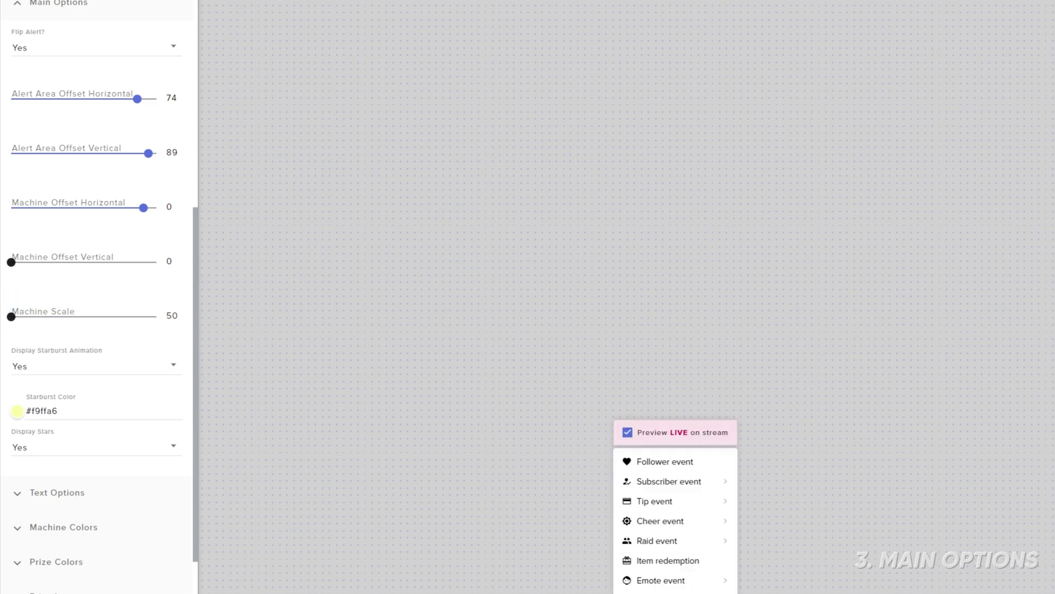
left_click(490, 354)
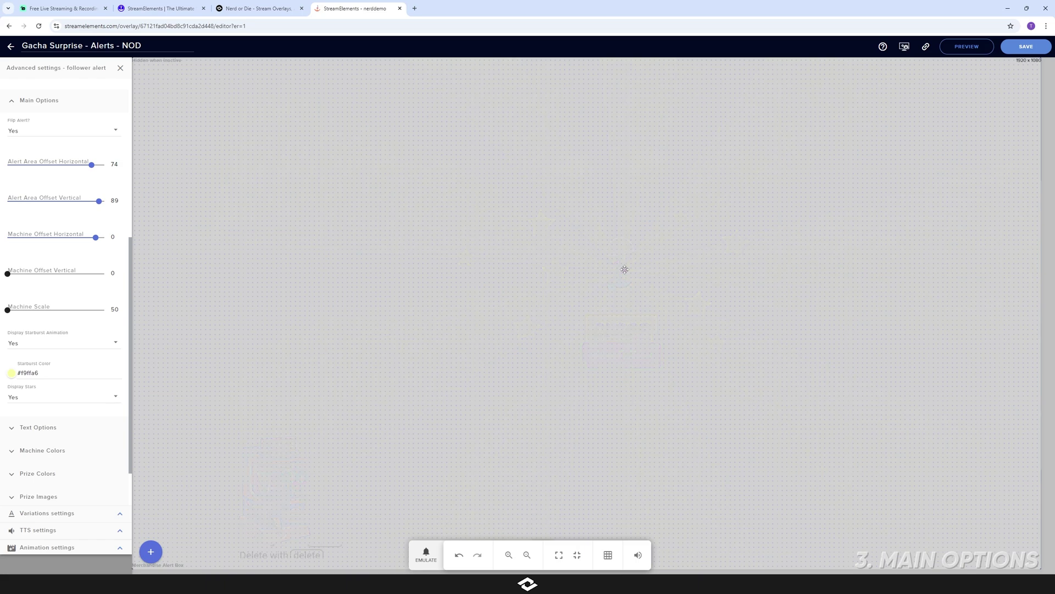
Set Display Starburst Animation and Display Stars to No, then collapse Main Options.
left_click(65, 349)
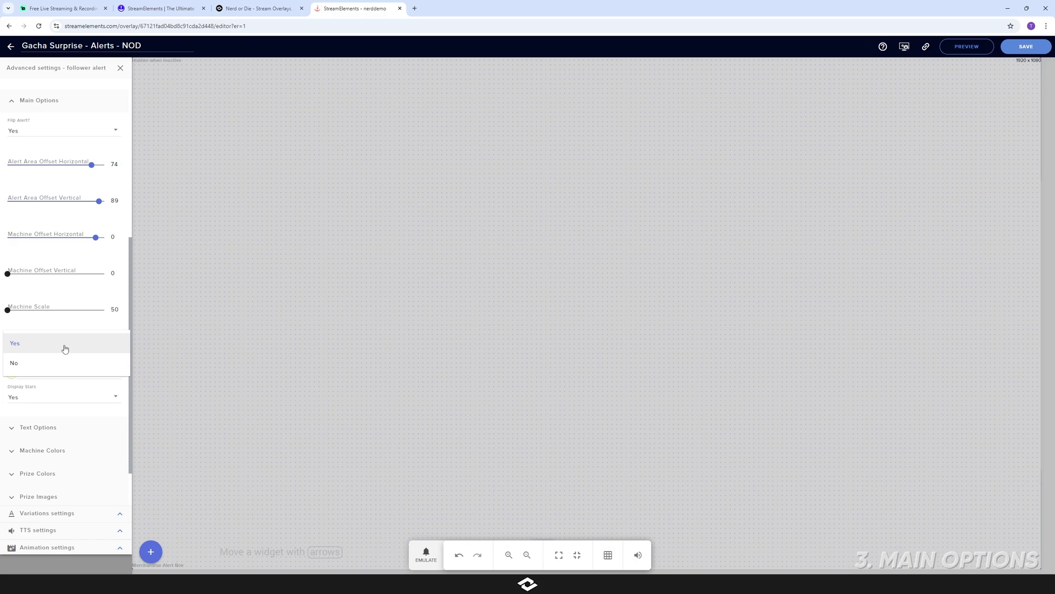
left_click(57, 363)
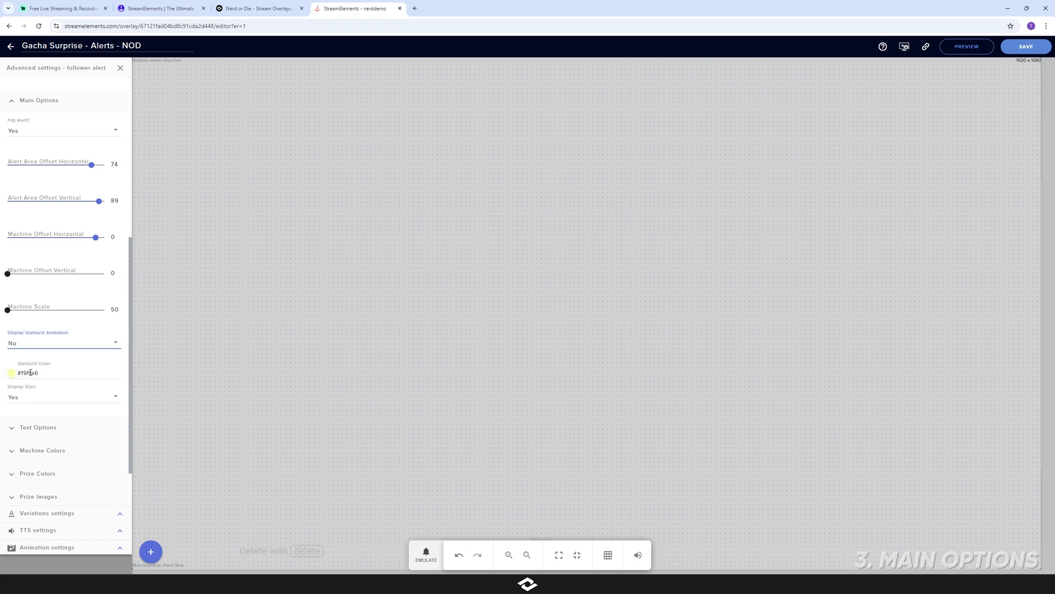
left_click(12, 374)
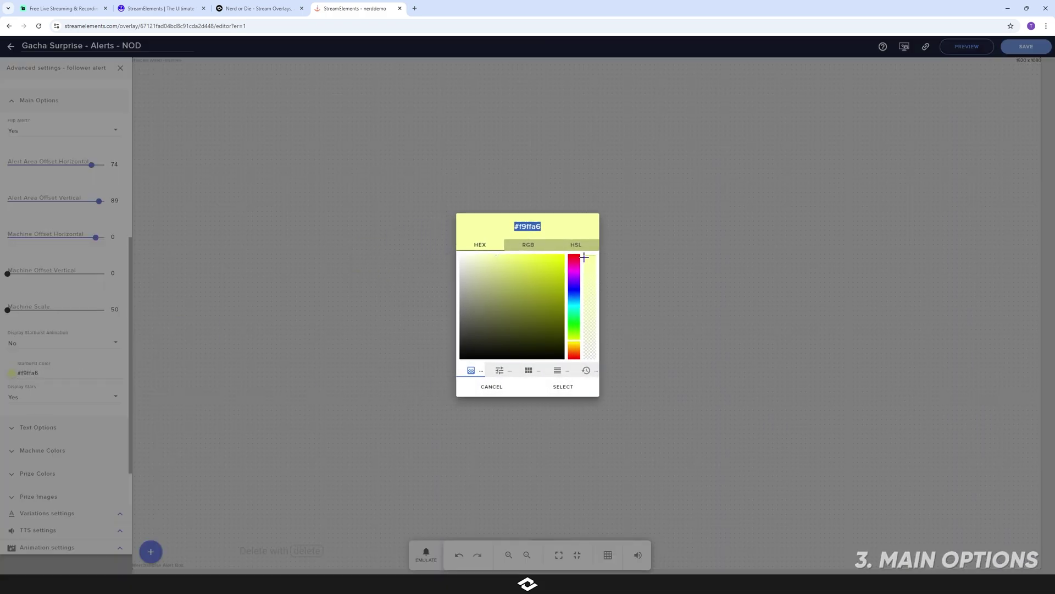
left_click(47, 392)
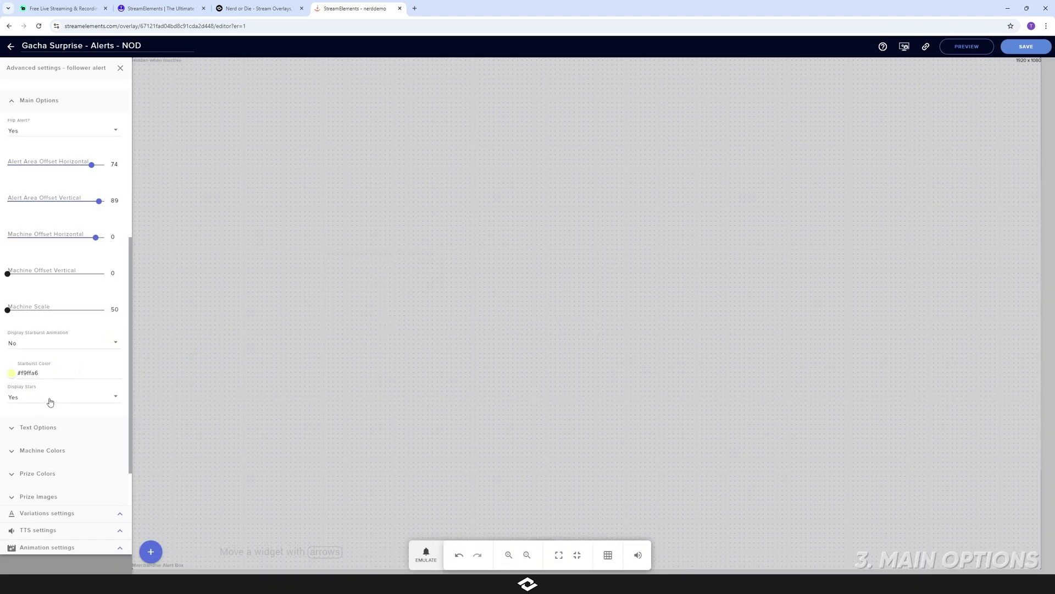
left_click(37, 404)
left_click(30, 416)
left_click(10, 105)
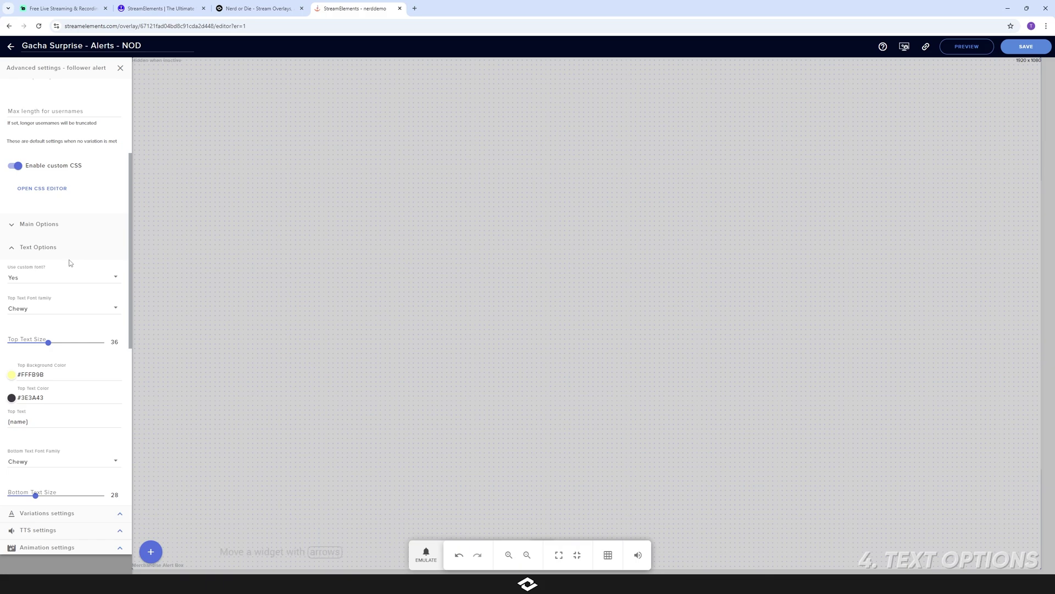
Emulate a follower event to preview the current alert.
left_click(158, 556)
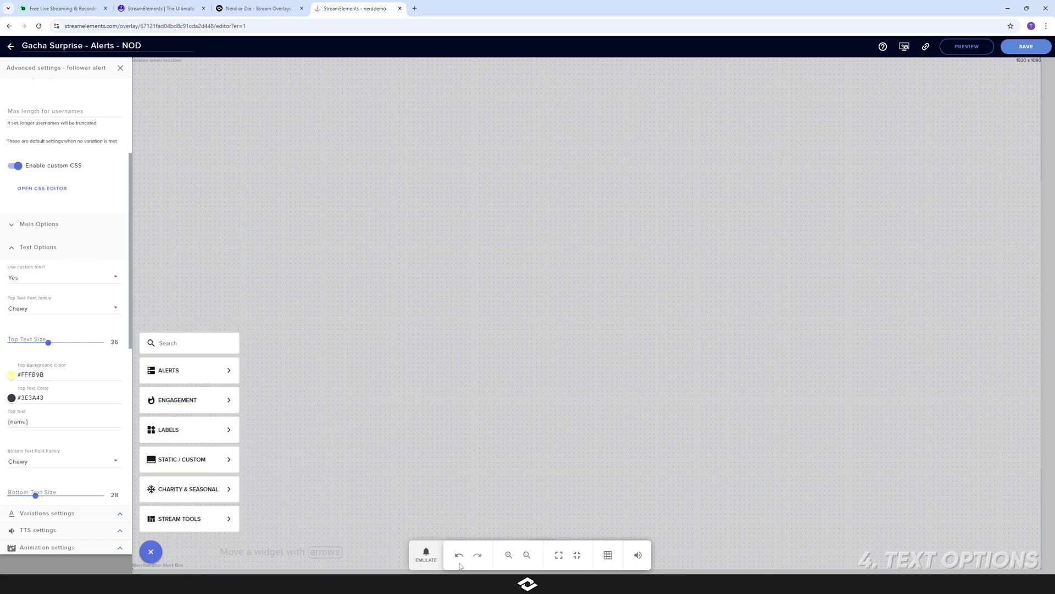
left_click(434, 555)
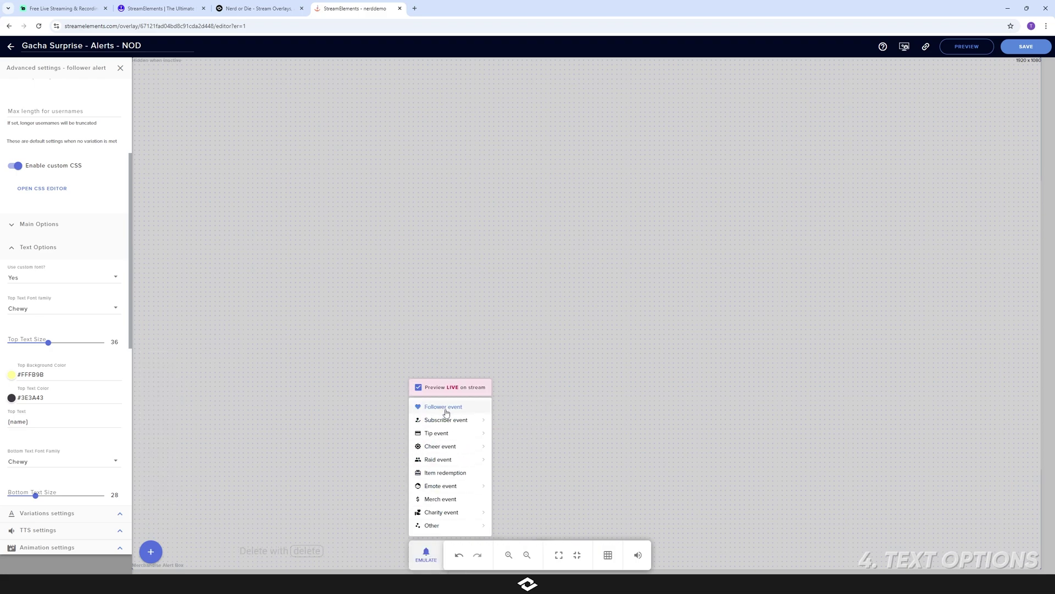
left_click(424, 405)
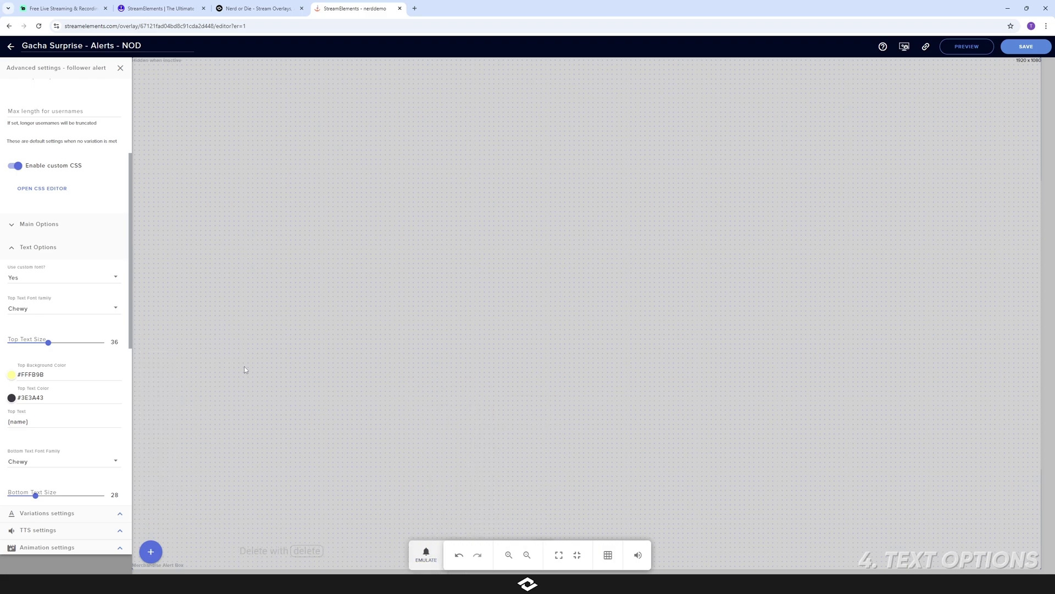
Set 'Use custom font?' to No and keep Chewy as the top text font.
left_click(34, 276)
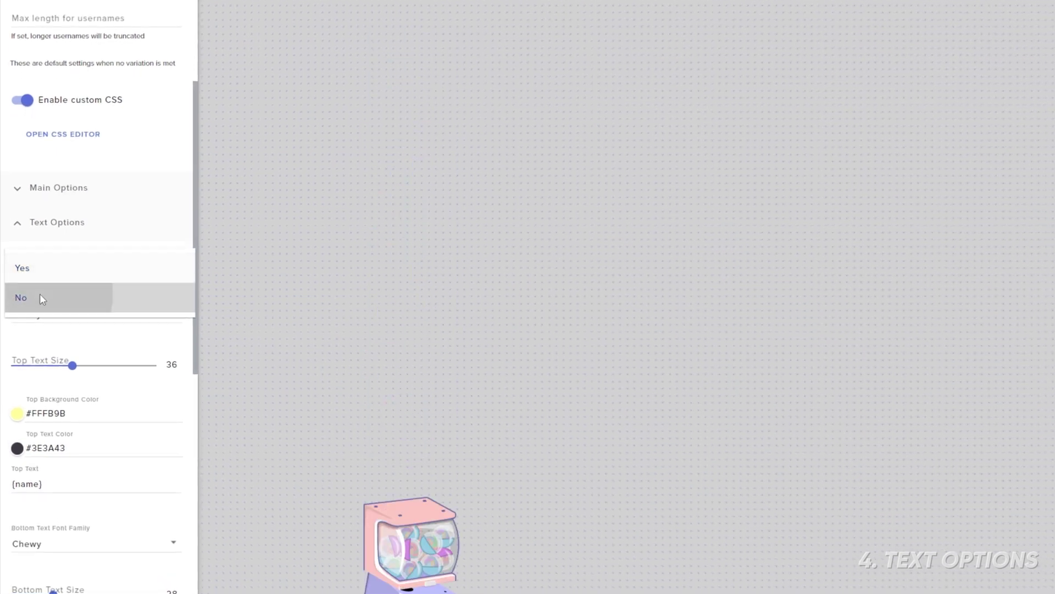
left_click(26, 296)
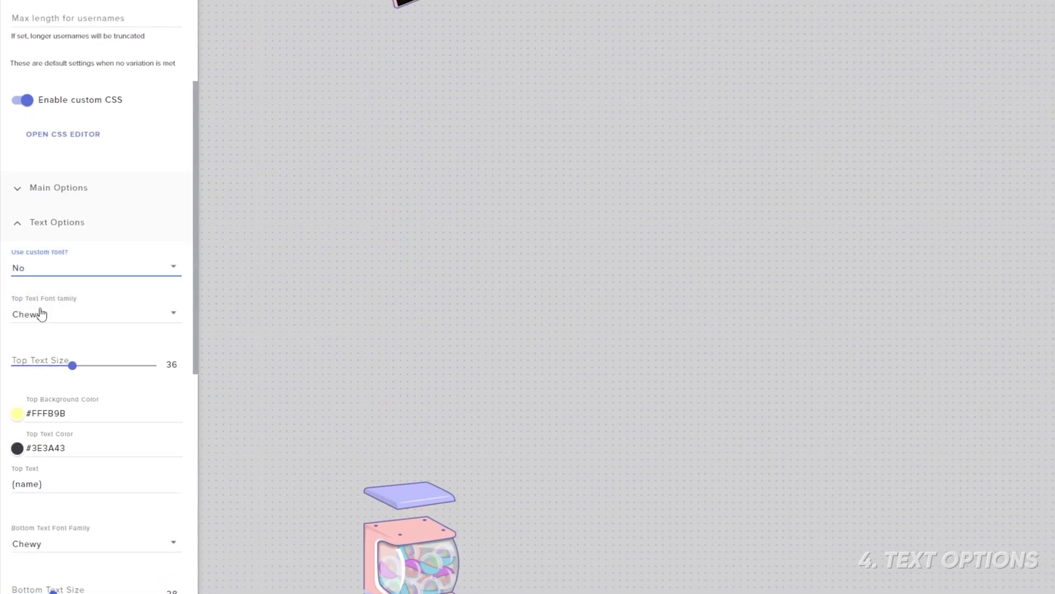
left_click(40, 314)
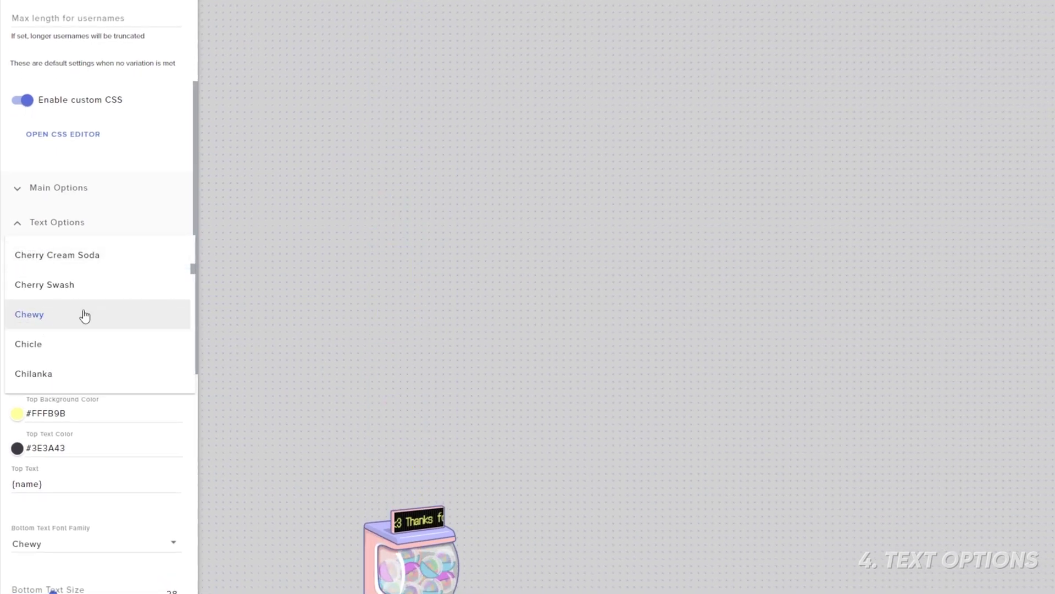
scroll(77, 316, "down", 6)
scroll(86, 314, "up", 4)
scroll(84, 307, "down", 2)
scroll(83, 307, "up", 4)
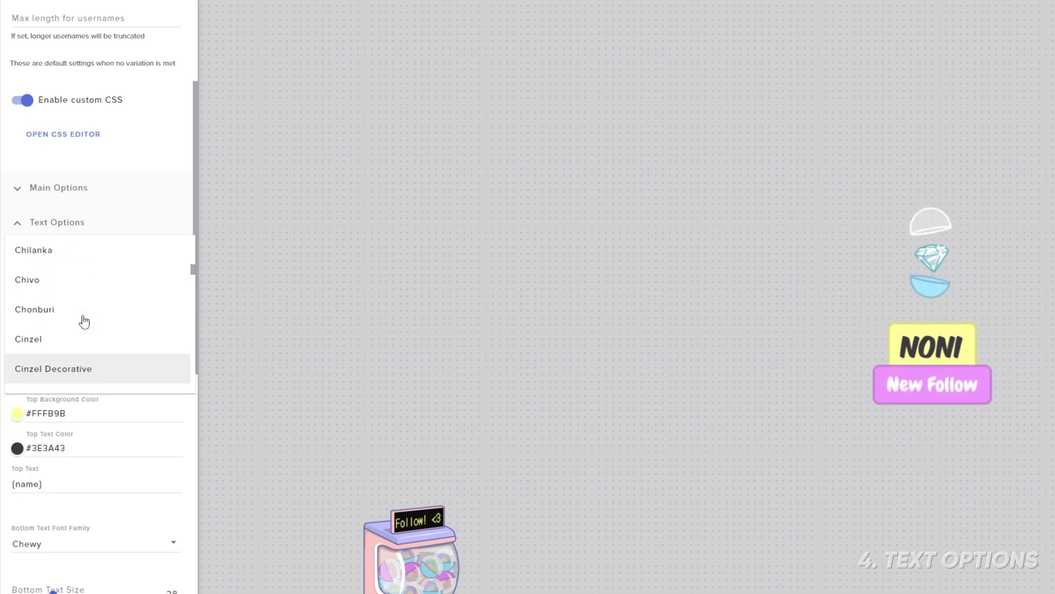
left_click(73, 257)
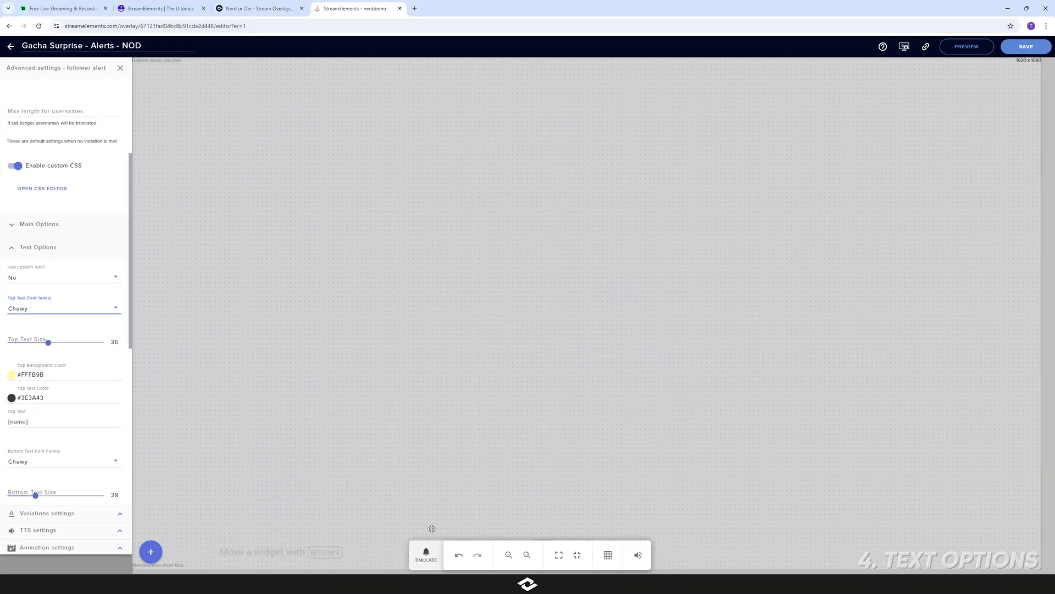
Preview another follower alert and check the top background colour value.
left_click(426, 553)
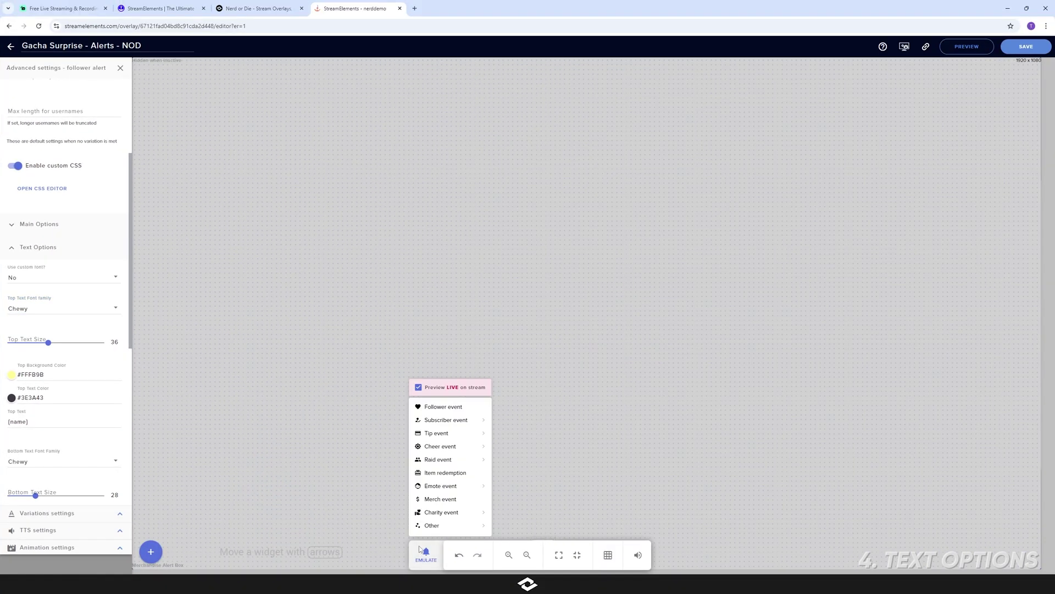
left_click(445, 407)
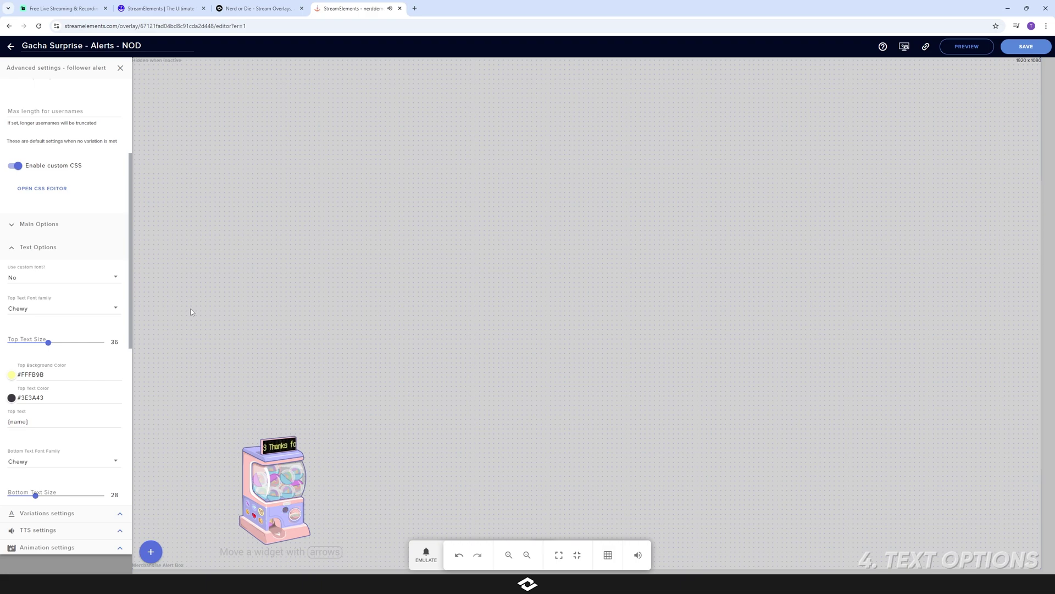
scroll(93, 321, "down", 2)
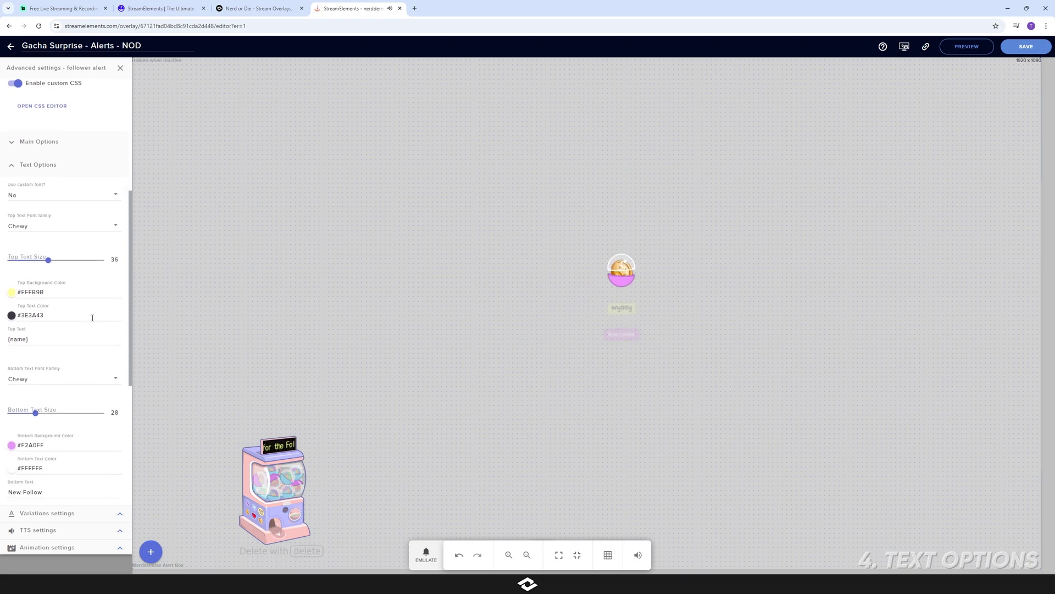
scroll(93, 321, "down", 1)
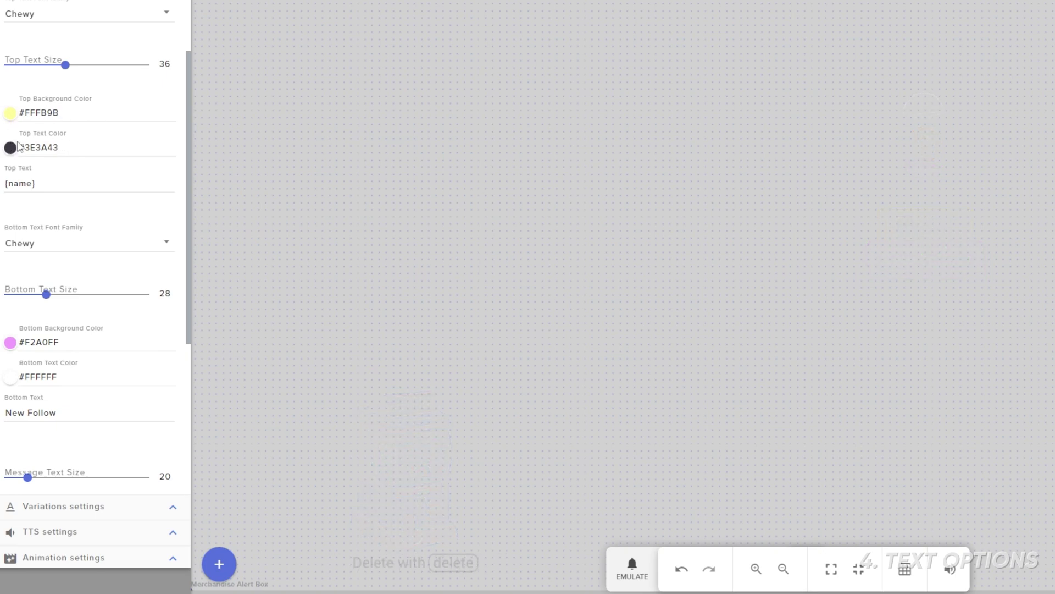
left_click(53, 113)
Append ' customize this!' after {name} in the Top Text field.
left_click(77, 147)
left_click(69, 180)
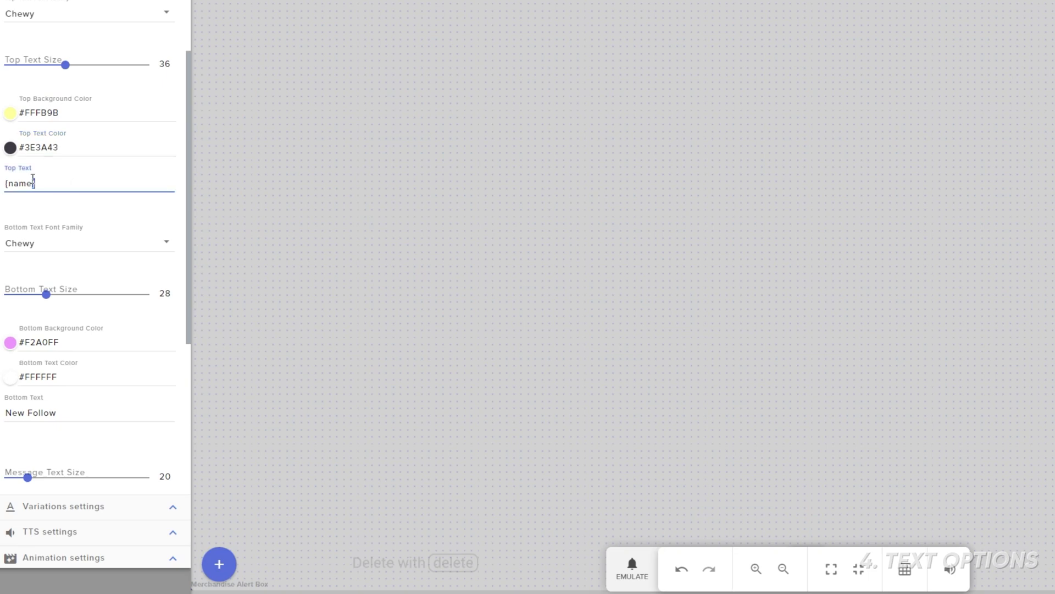
left_click_drag(30, 178, 4, 183)
left_click(85, 182)
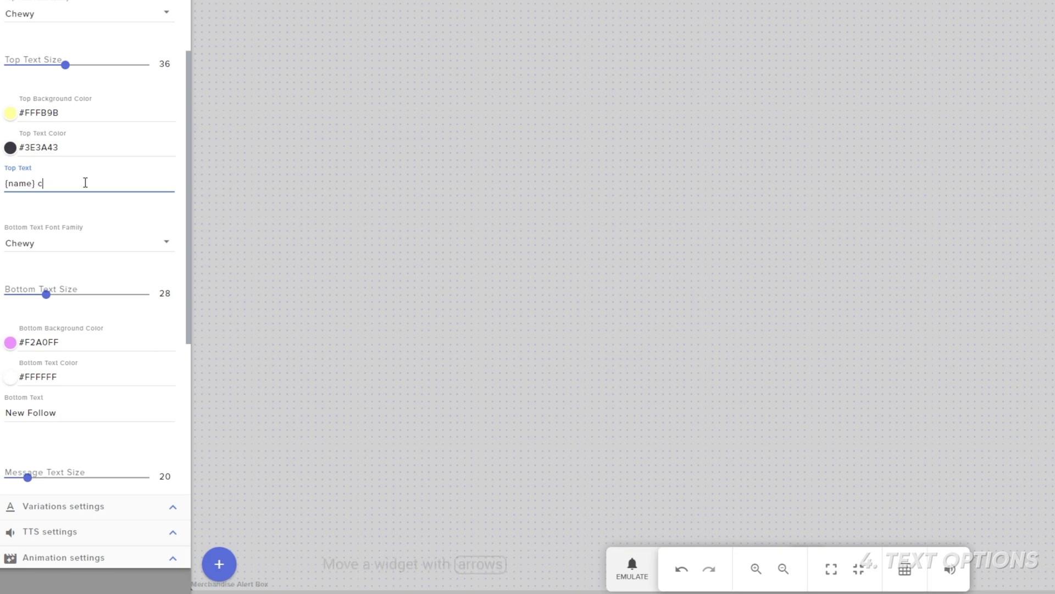
type("this!")
Preview a follower alert showing the new top text and finish editing it.
left_click(631, 570)
mouse_move(662, 373)
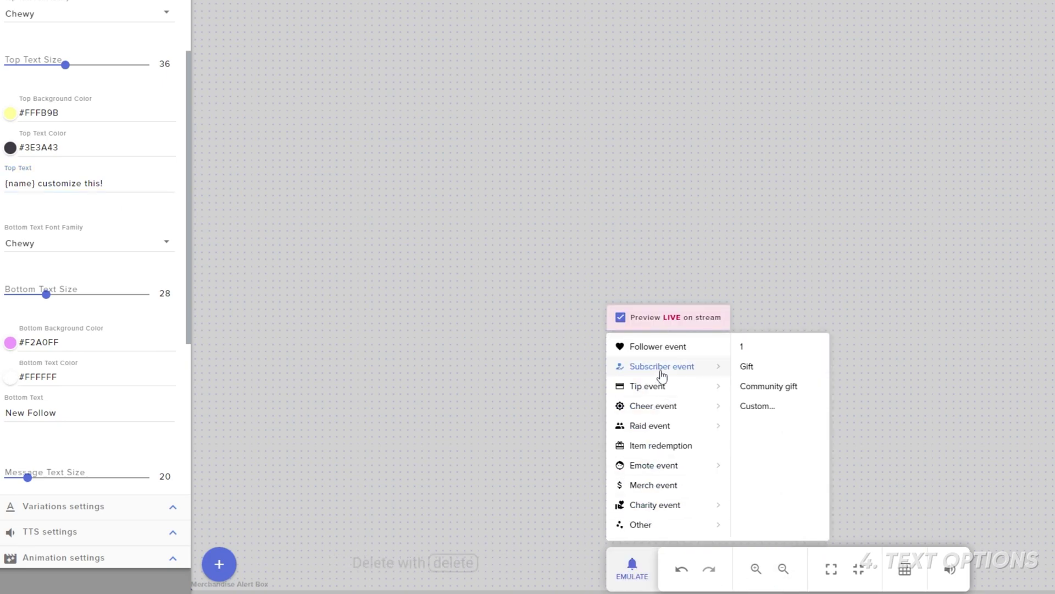
left_click(517, 258)
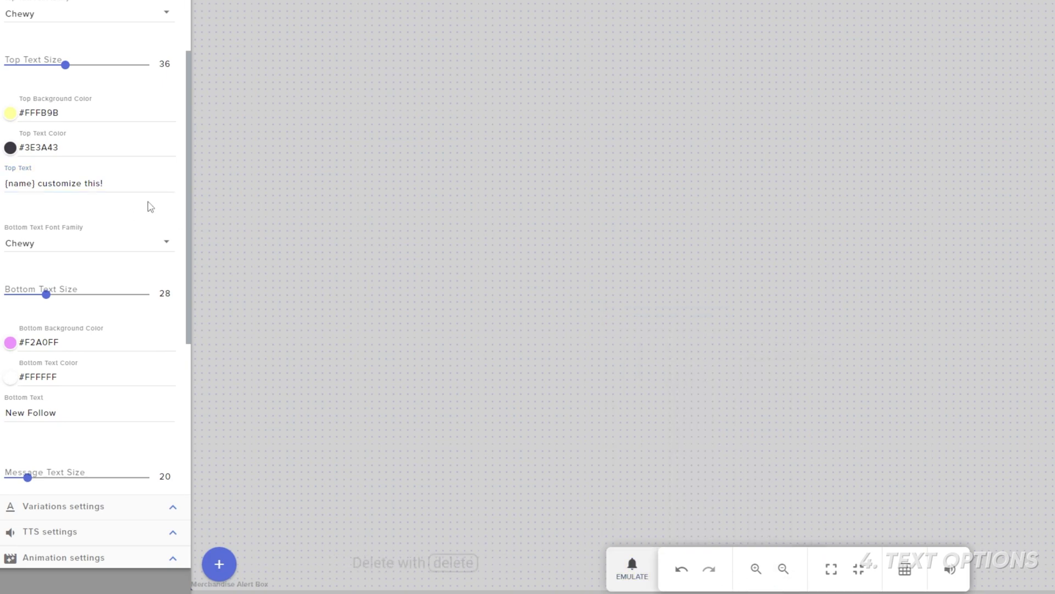
triple_click(115, 185)
left_click(486, 226)
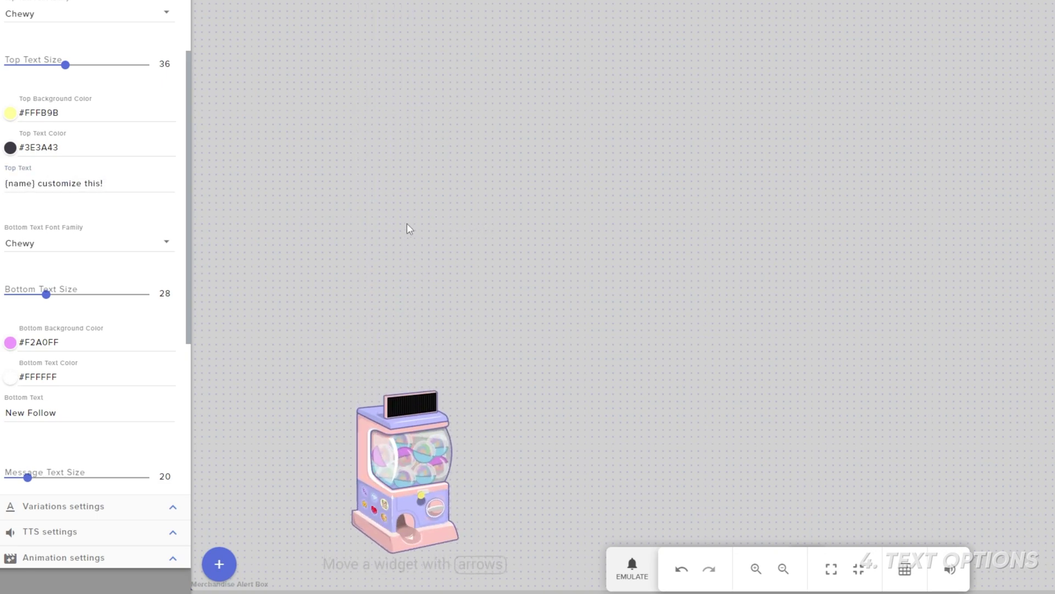
left_click(66, 247)
left_click(87, 246)
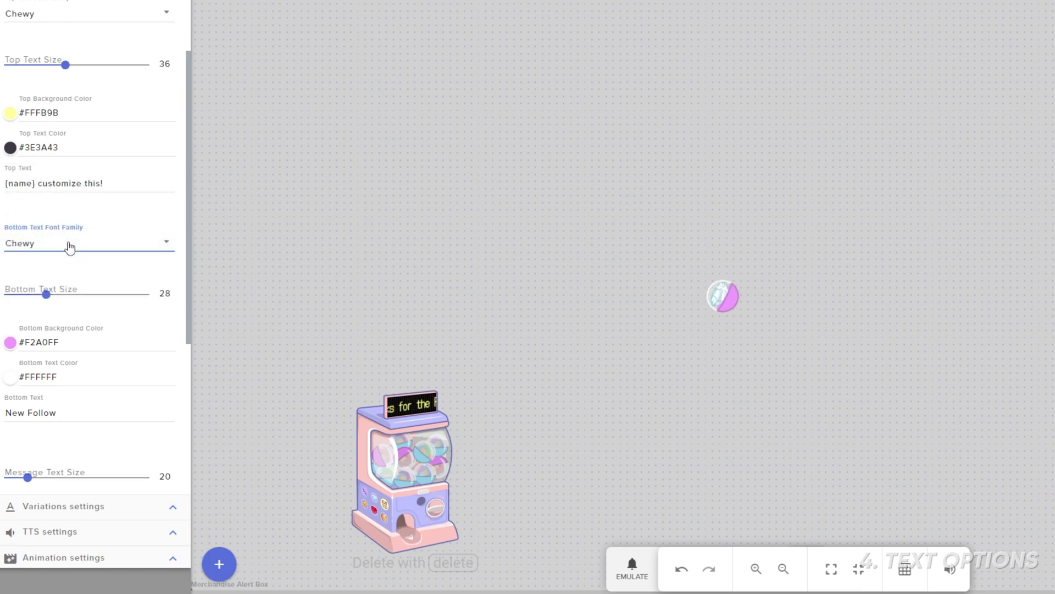
double_click(923, 254)
left_click_drag(923, 254, 879, 259)
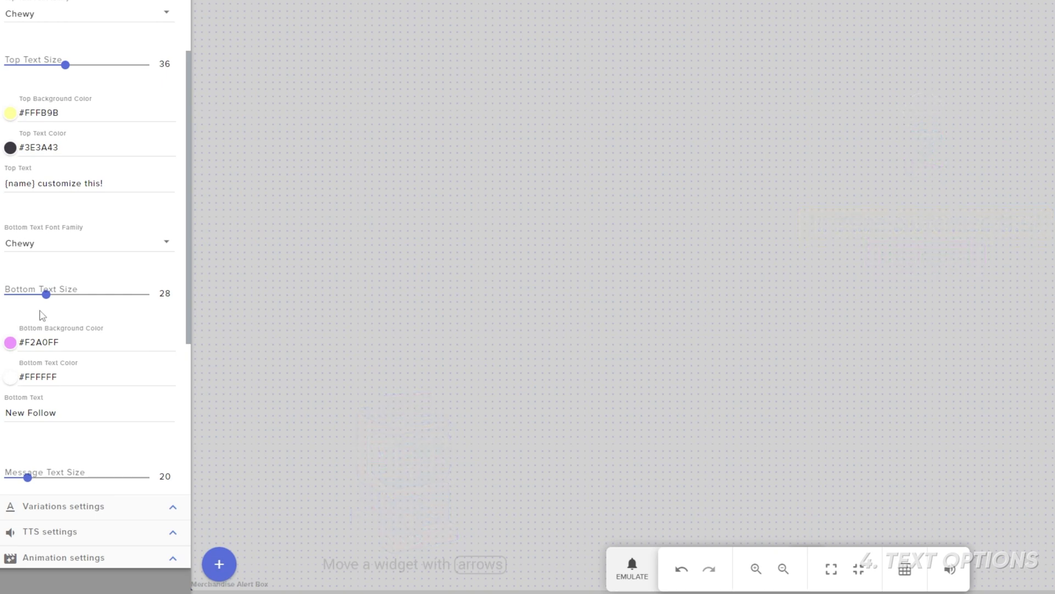
scroll(118, 322, "down", 2)
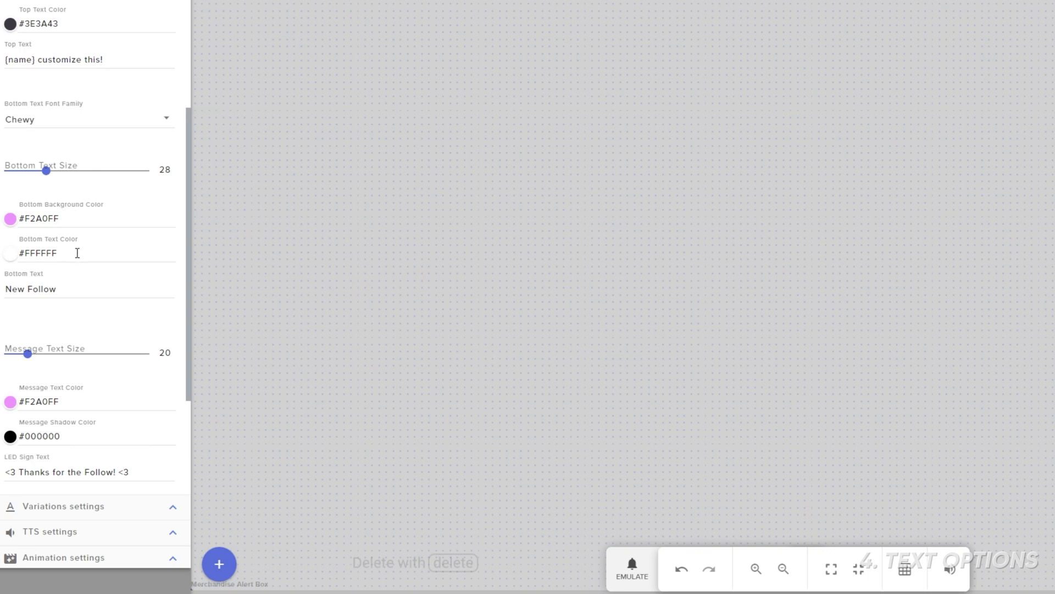
left_click_drag(80, 285, 1, 290)
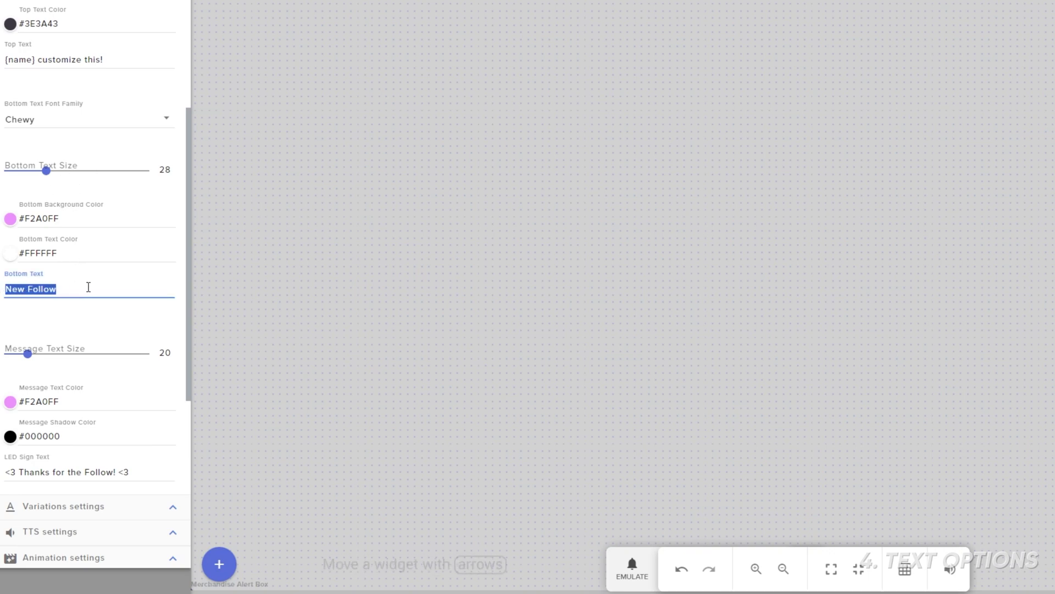
Set the message text colour to white FFFFFF.
scroll(101, 329, "down", 4)
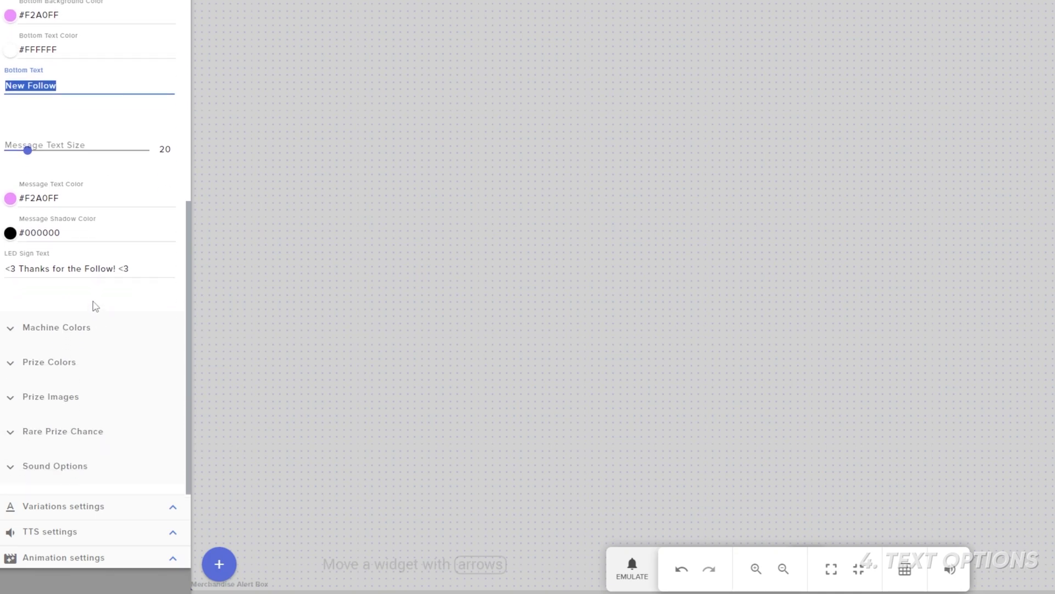
left_click(161, 156)
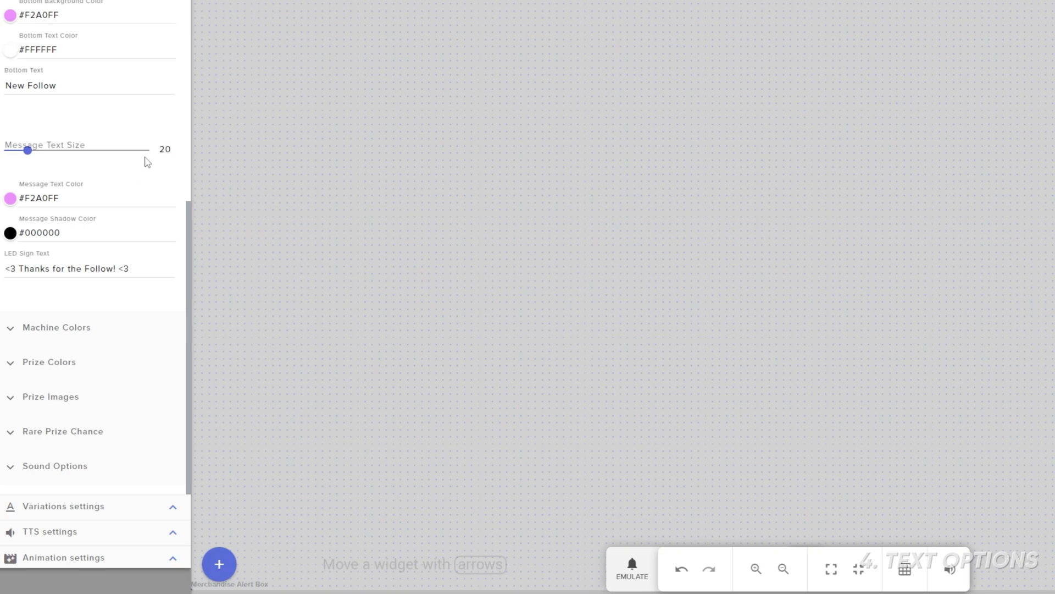
double_click(35, 197)
type("FFF")
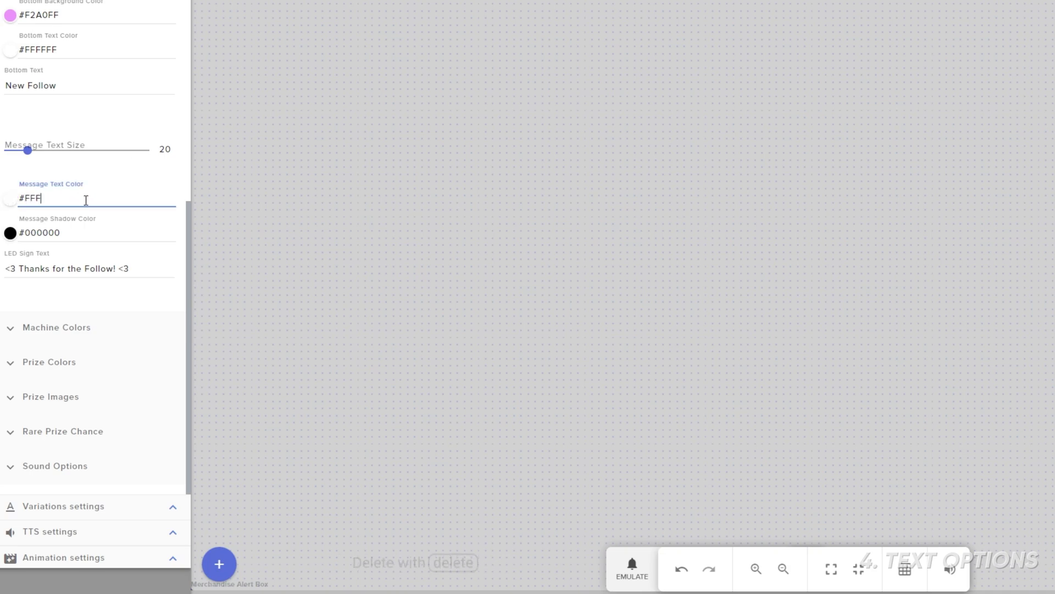
type("FFF")
left_click(83, 233)
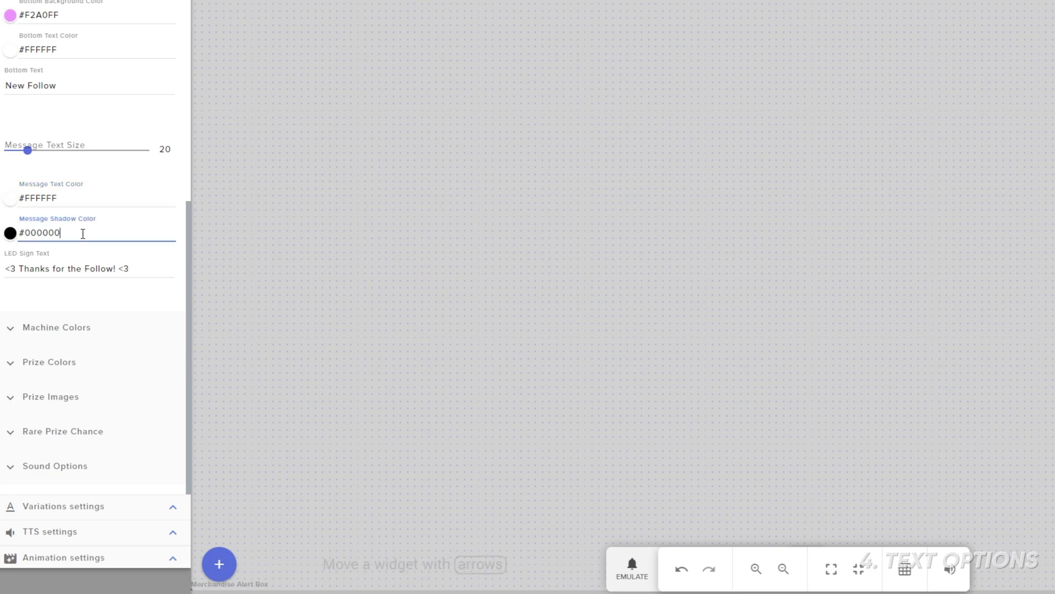
Replace the LED Sign Text with '{name} thank you!'.
left_click_drag(140, 264, 3, 277)
left_click(113, 271)
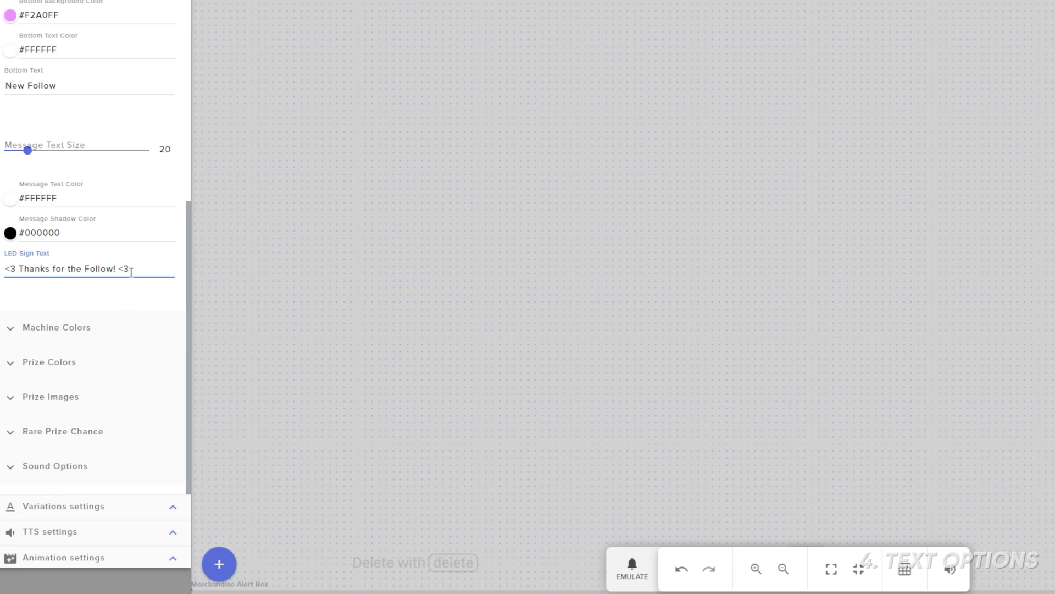
left_click_drag(144, 274, 5, 270)
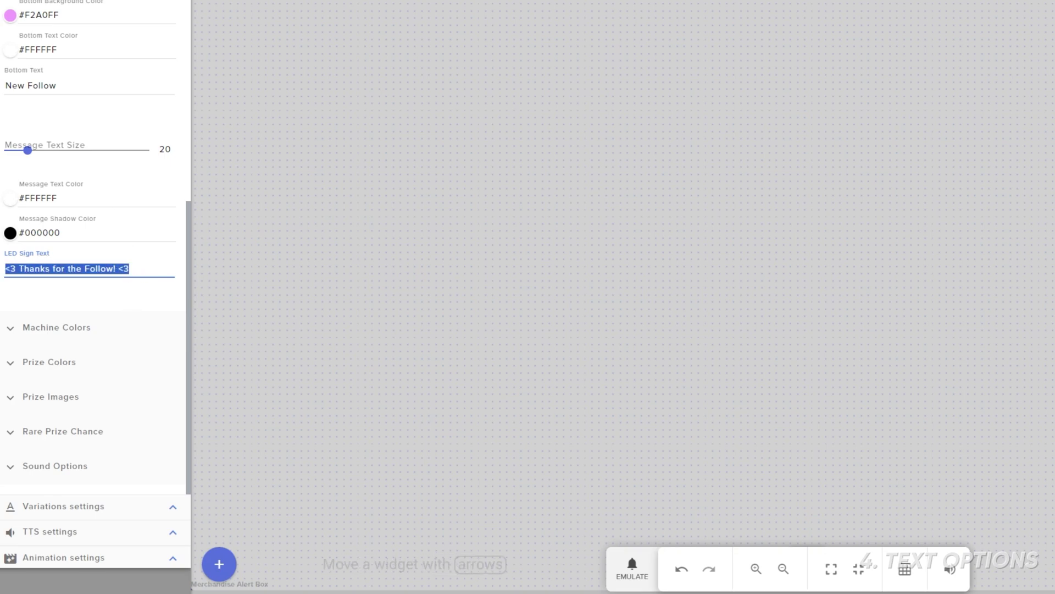
type("{name")
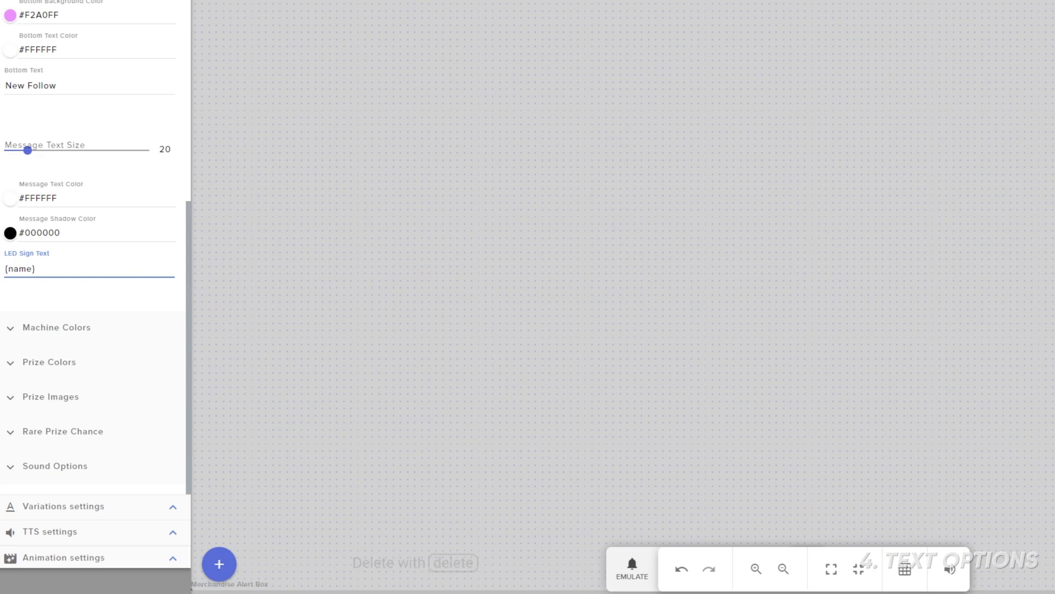
type("} thank you!")
left_click(632, 569)
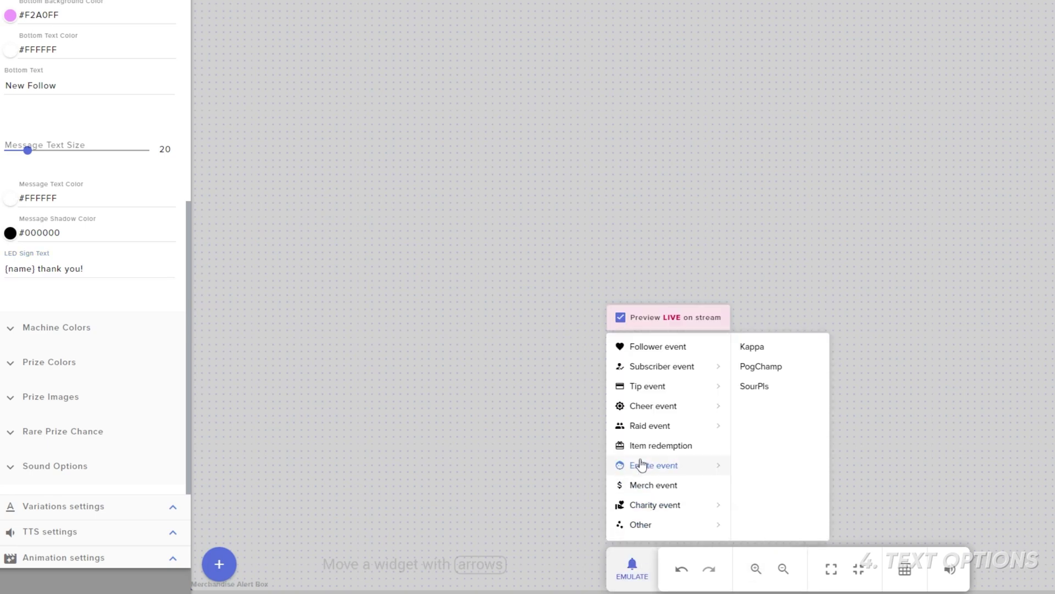
left_click(670, 223)
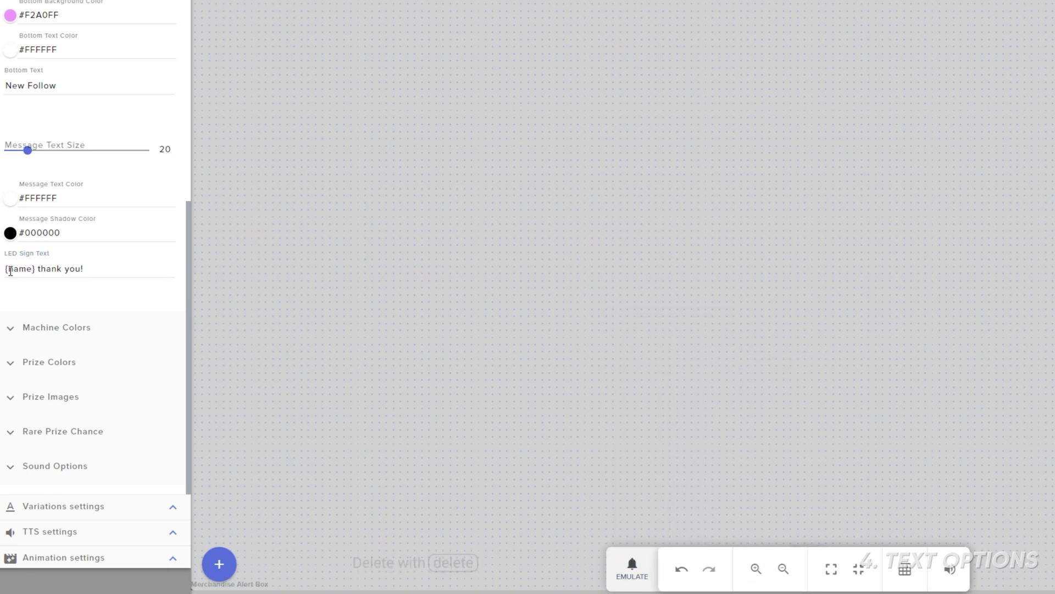
double_click(29, 272)
left_click(637, 330)
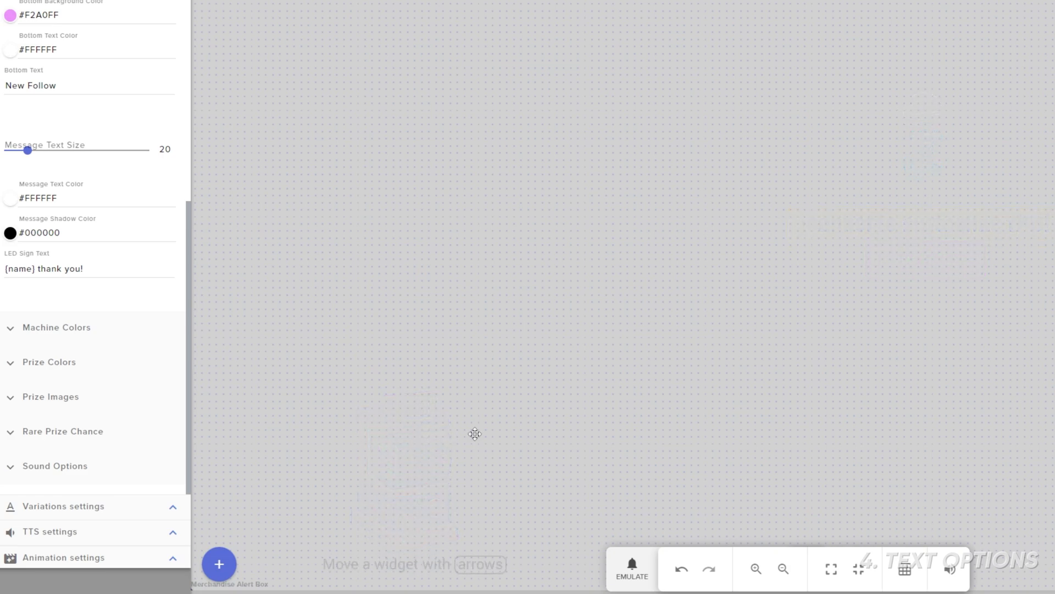
Expand Machine Colors and review the accent, outline and highlight colour values.
scroll(147, 130, "up", 1)
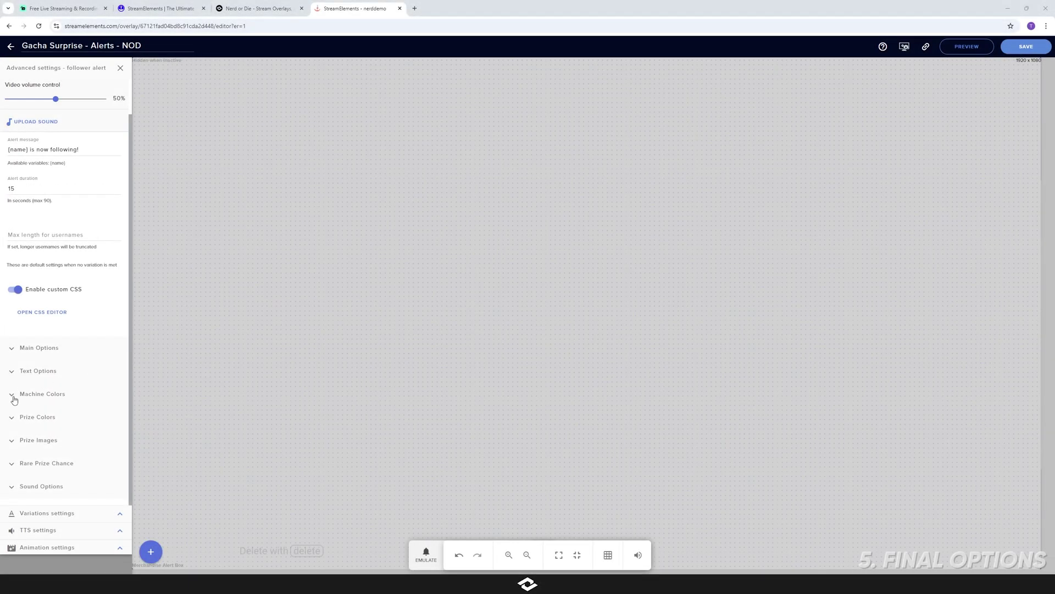
left_click(14, 396)
scroll(47, 390, "down", 2)
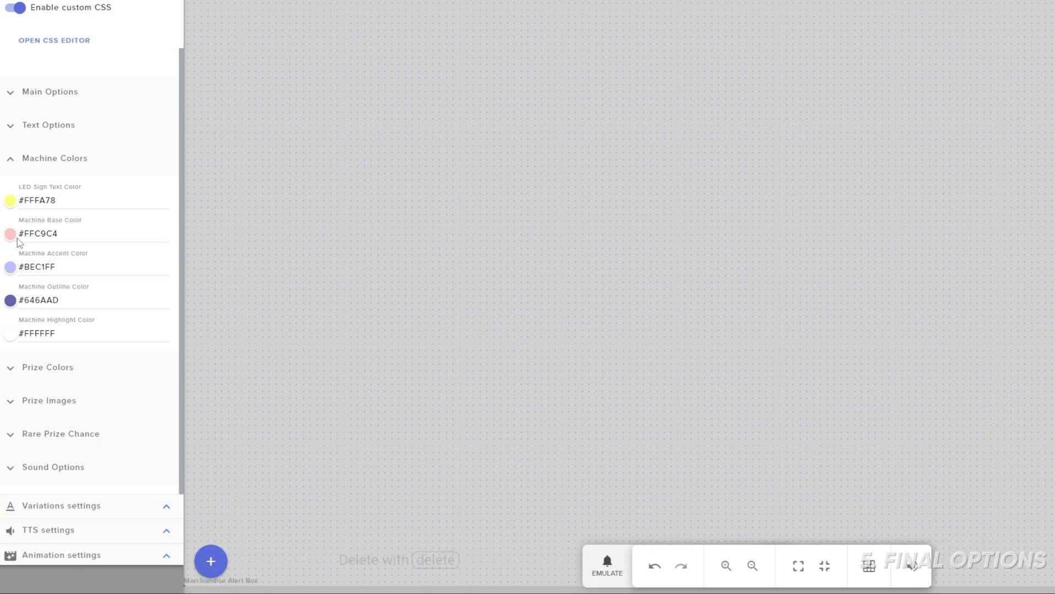
left_click(59, 267)
left_click(63, 294)
left_click(88, 333)
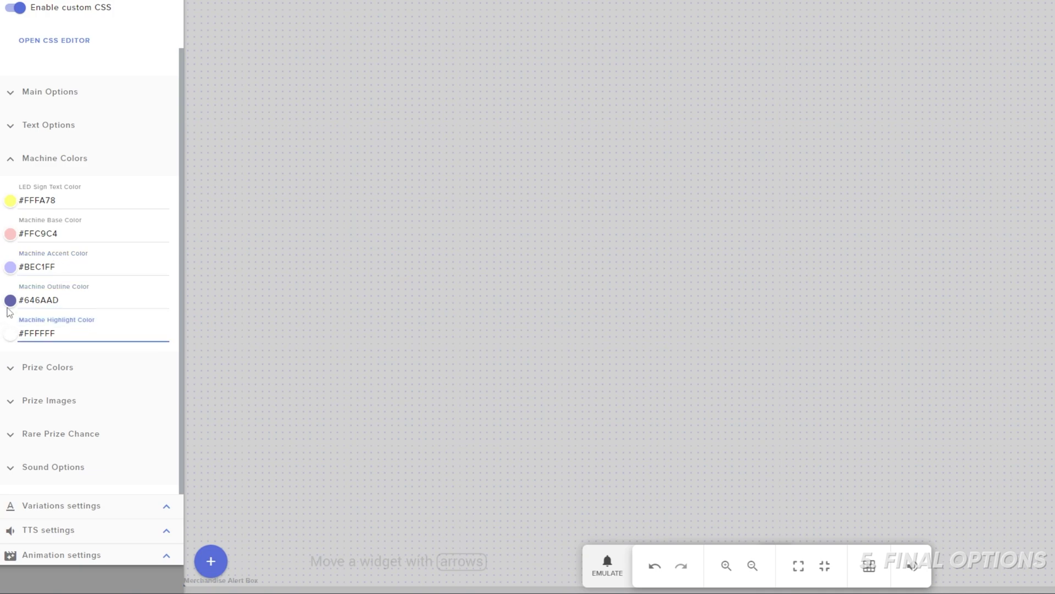
Set the machine base colour to dark #1f1f1f and the accent to teal #32a8b8.
left_click(10, 235)
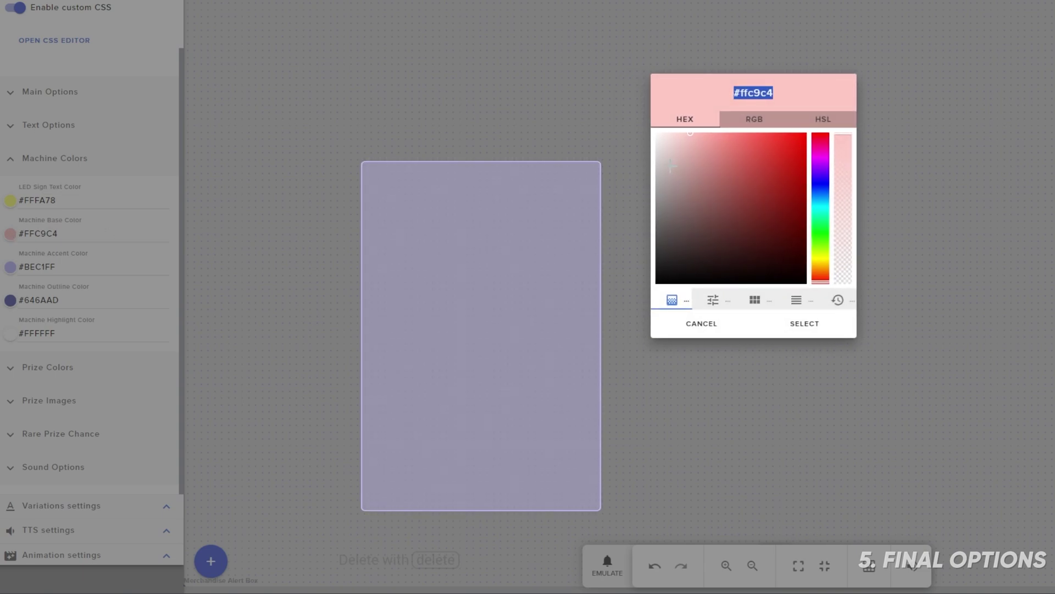
left_click_drag(686, 182, 648, 272)
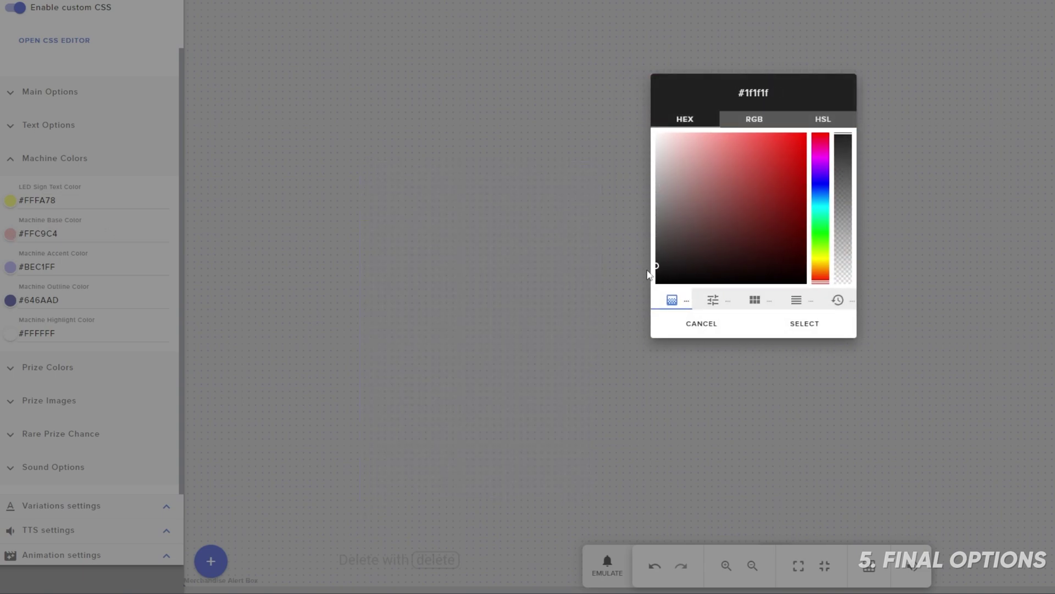
left_click(825, 328)
left_click(11, 268)
left_click(820, 208)
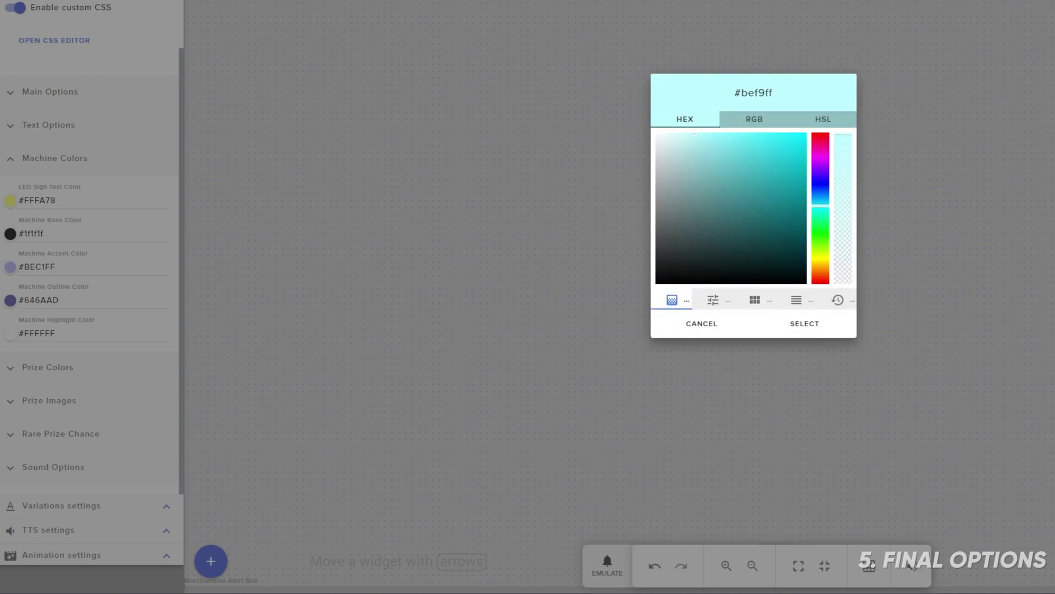
left_click(747, 184)
left_click(766, 175)
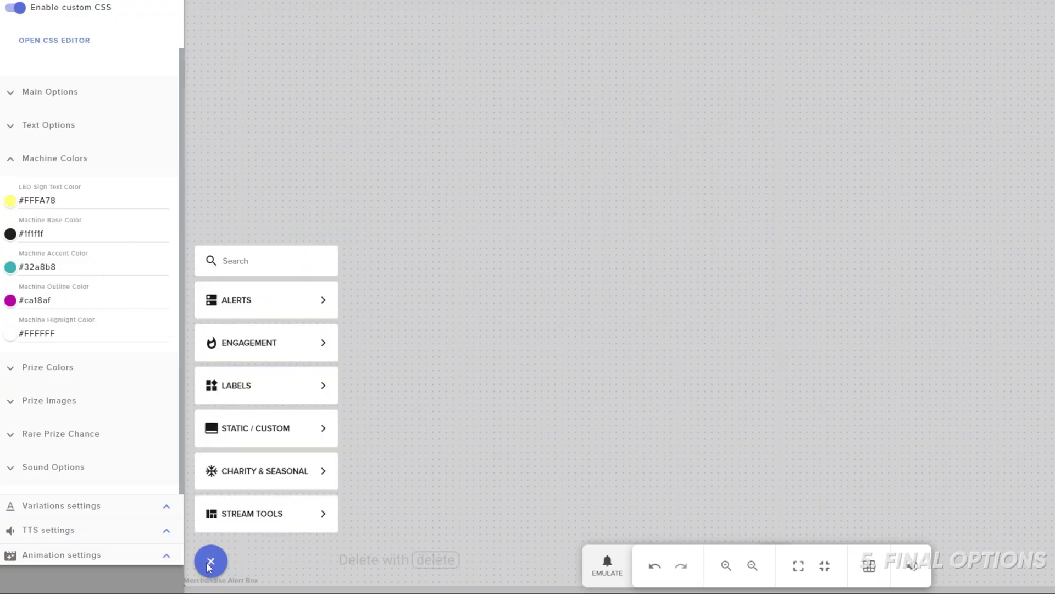
Preview a test follower alert with the recoloured machine, then collapse Machine Colors.
left_click(609, 563)
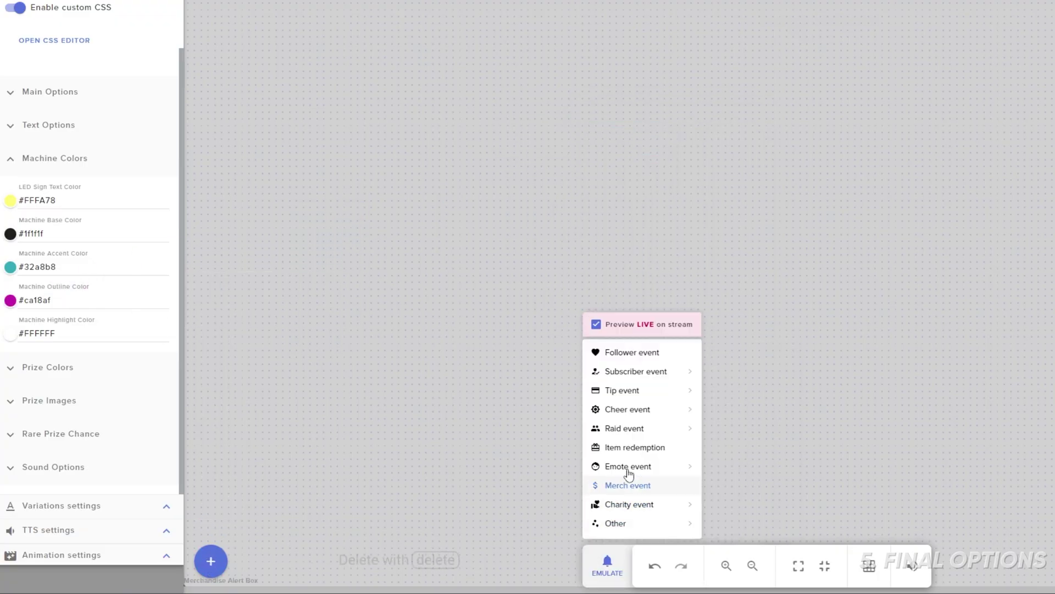
left_click(860, 287)
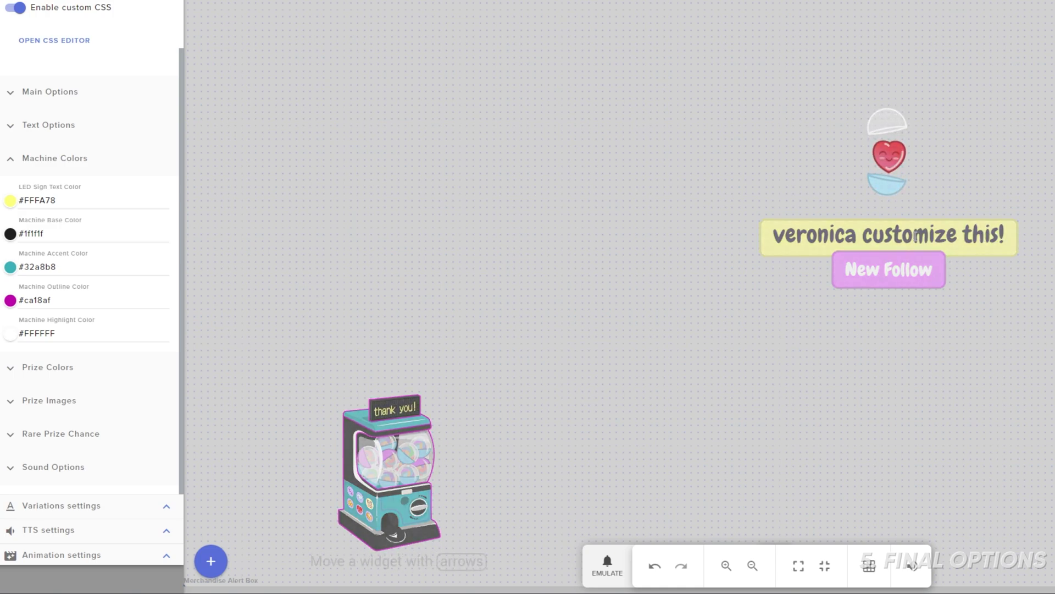
left_click(10, 159)
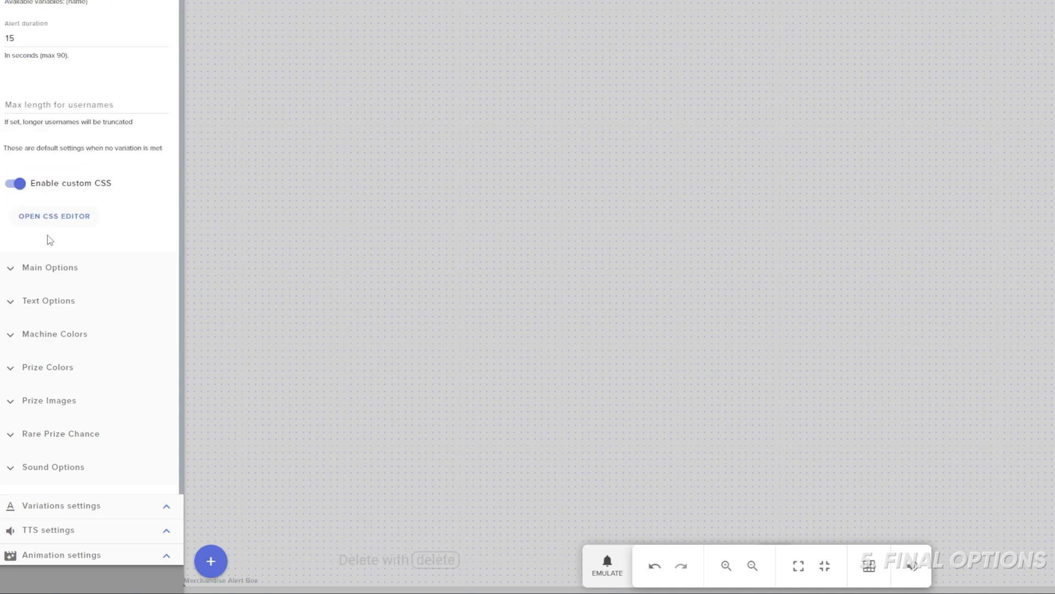
Expand Prize Colors and set Ball Color 1 to cyan.
left_click(11, 368)
scroll(63, 358, "down", 4)
left_click(11, 201)
left_click(69, 195)
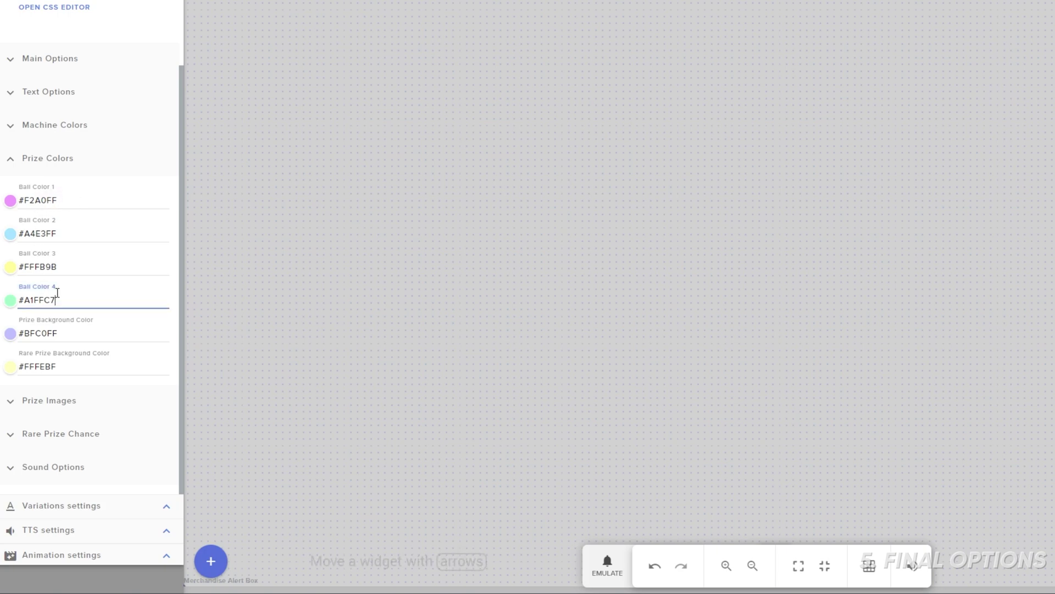
left_click(76, 196)
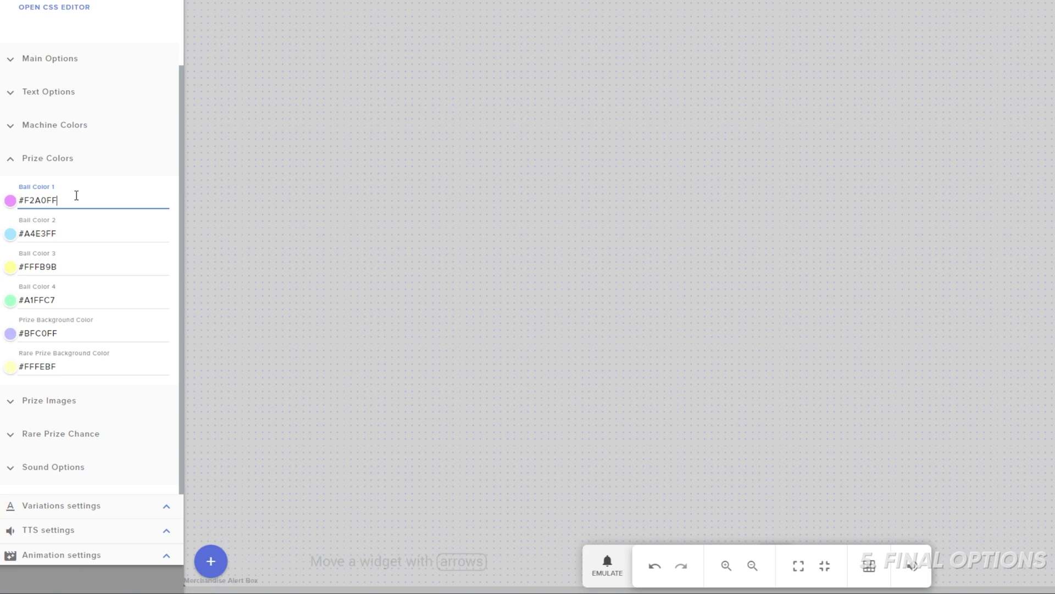
left_click(10, 200)
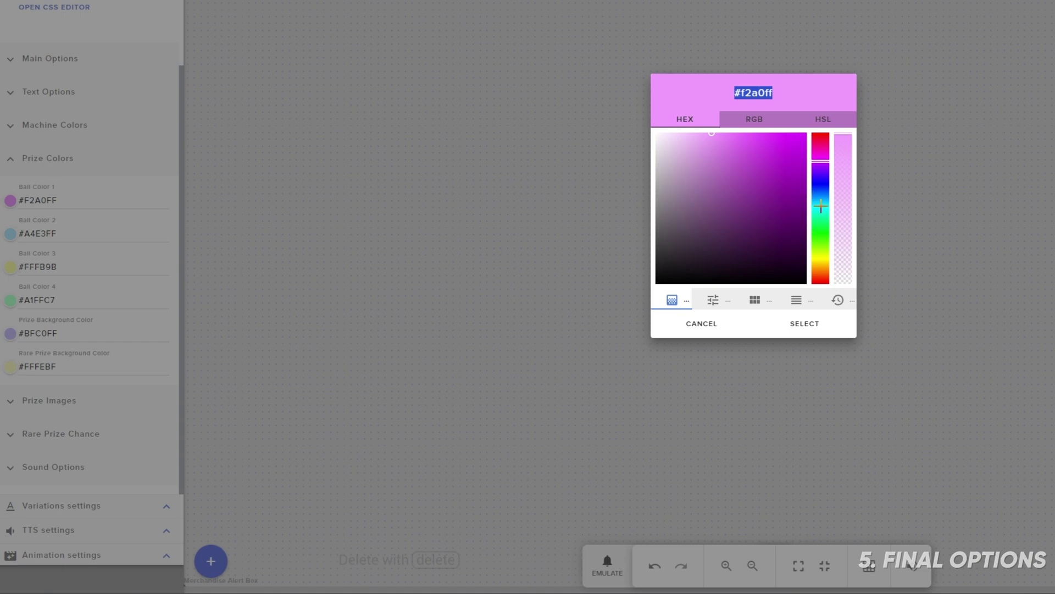
type("#23b6d7")
left_click(785, 324)
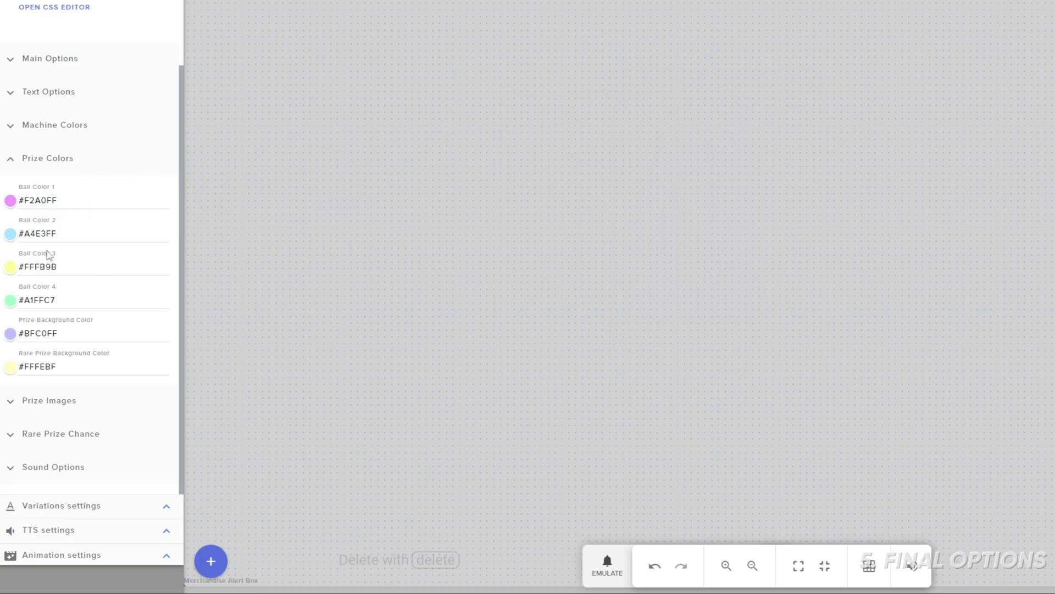
Set Ball Color 2 to black #000000 and Ball Color 3 to near-white #fffffe.
left_click(11, 234)
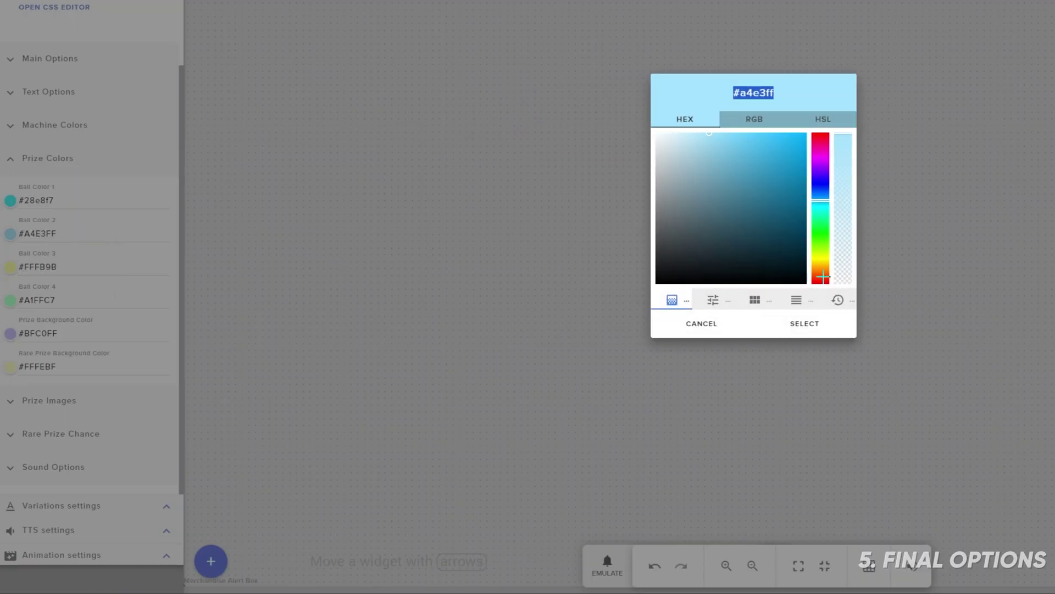
left_click(820, 257)
left_click_drag(771, 220, 603, 299)
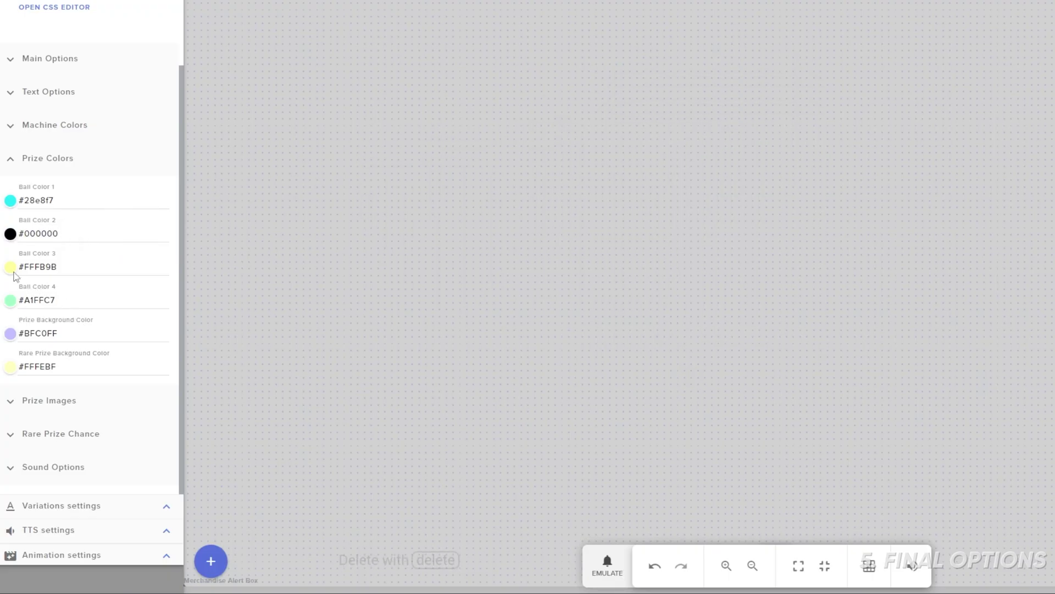
left_click(13, 273)
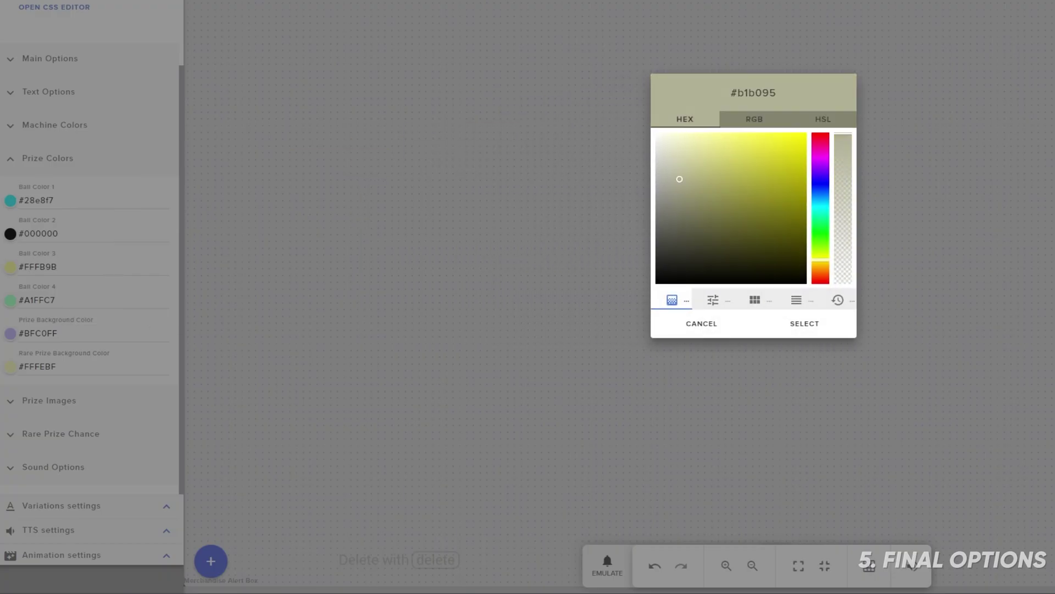
left_click_drag(679, 179, 656, 133)
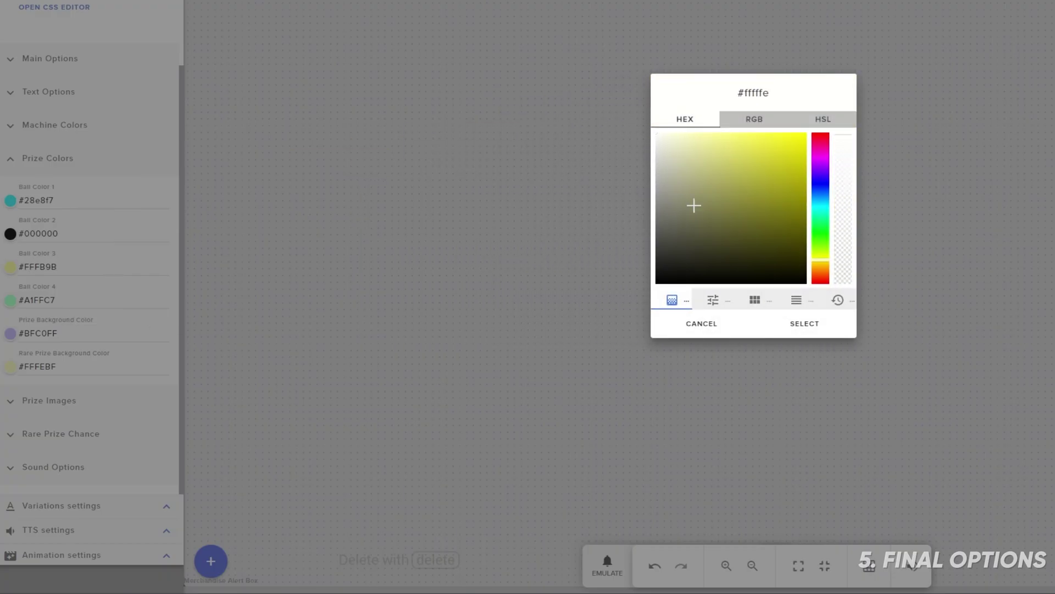
left_click(803, 325)
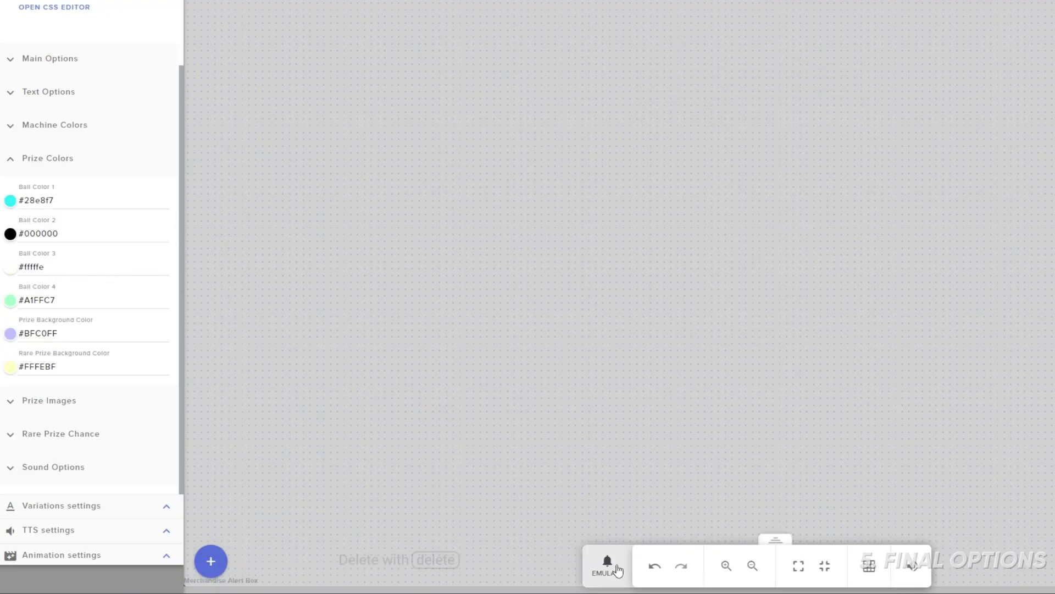
Emulate two test follower alerts to preview the new ball colours.
left_click(607, 565)
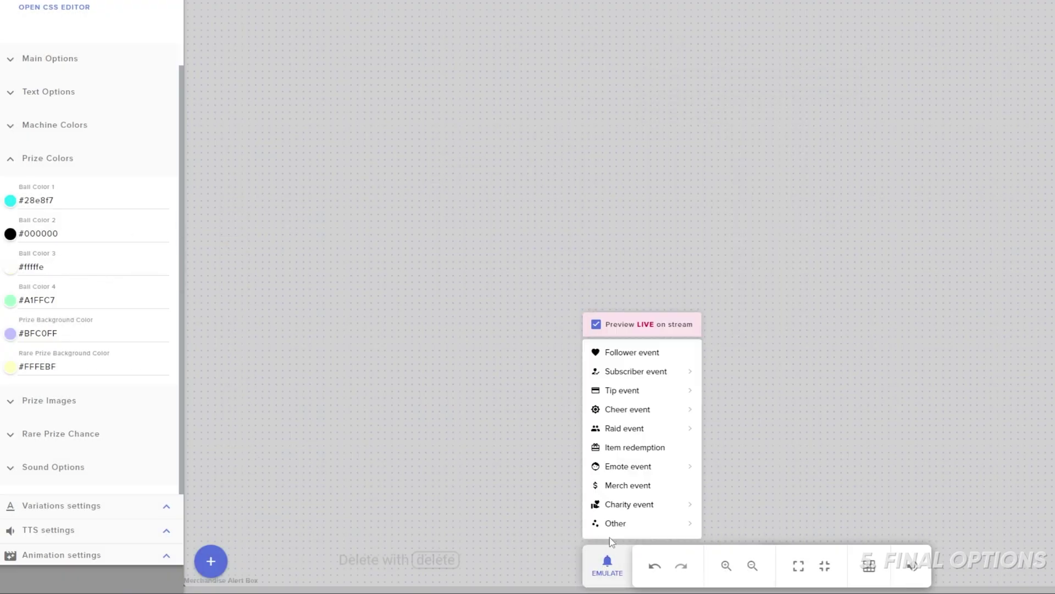
left_click(653, 355)
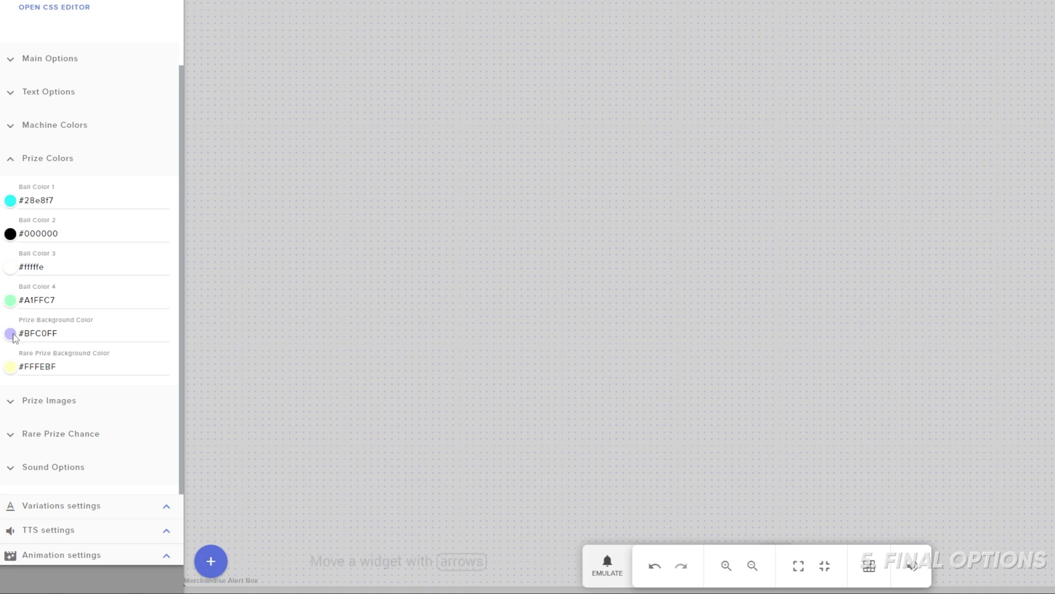
left_click(606, 566)
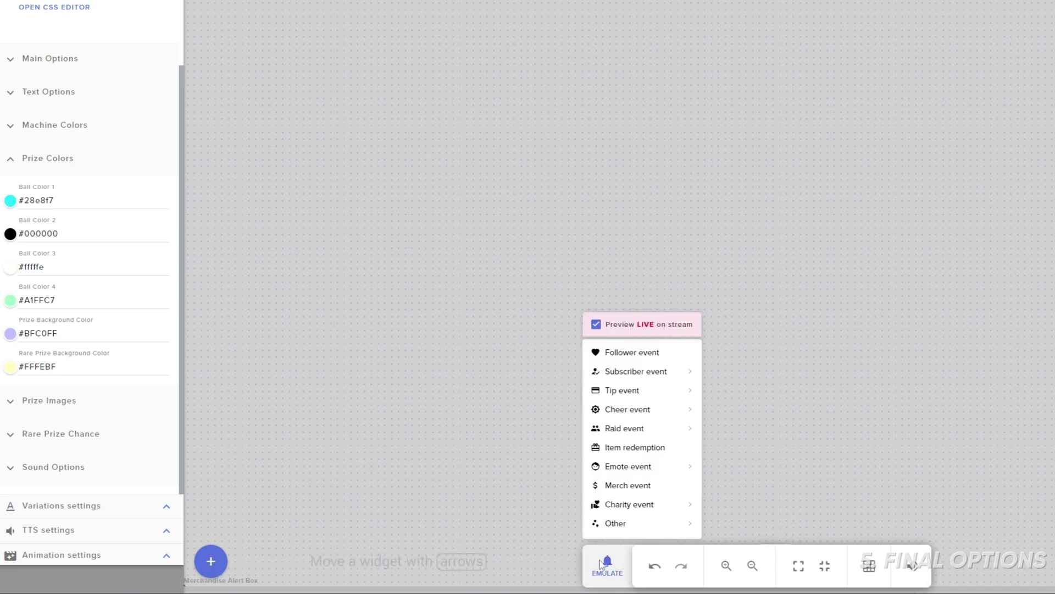
left_click(489, 378)
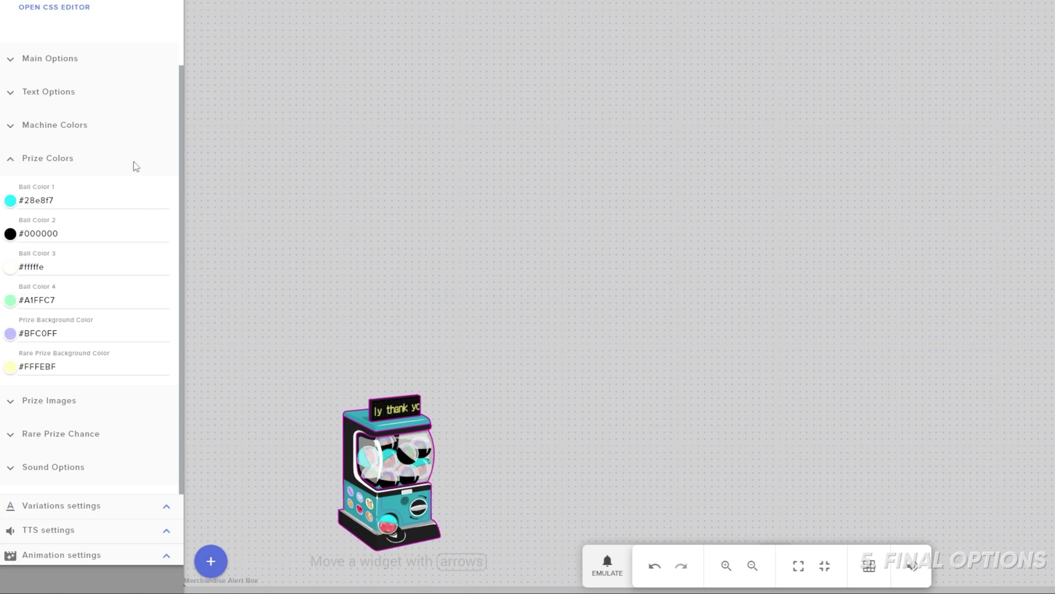
Raise Machine Scale from 50 to 150, then collapse Main Options.
left_click(55, 60)
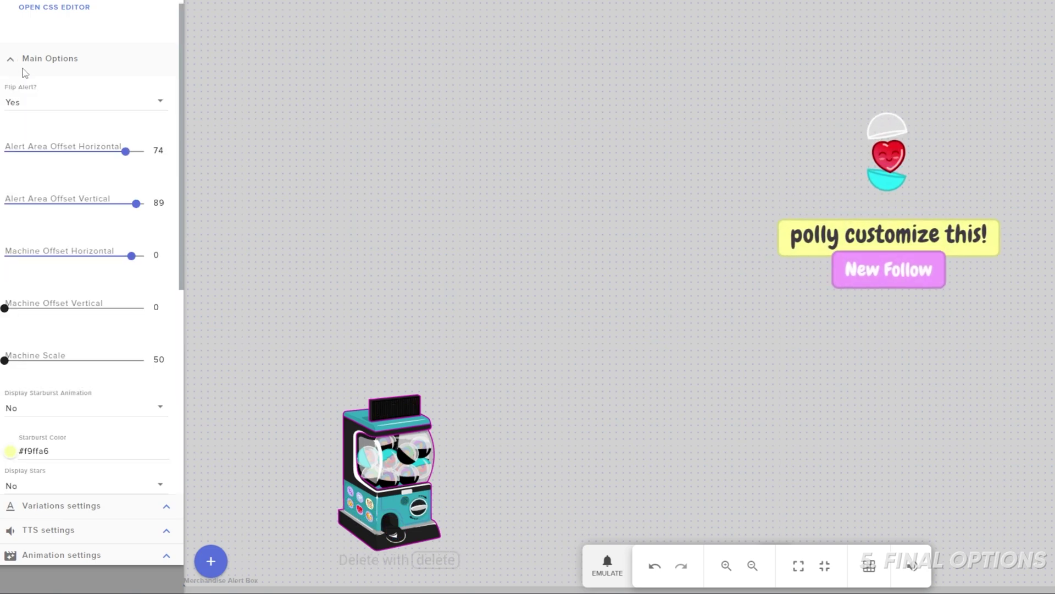
left_click_drag(46, 360, 291, 409)
left_click_drag(124, 358, 547, 447)
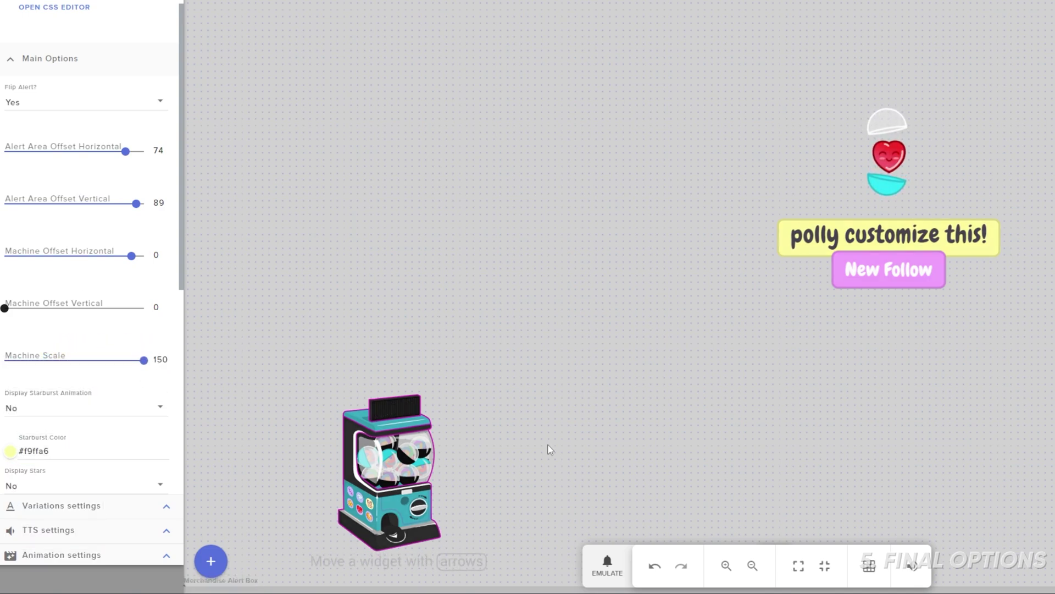
left_click(607, 564)
mouse_move(637, 371)
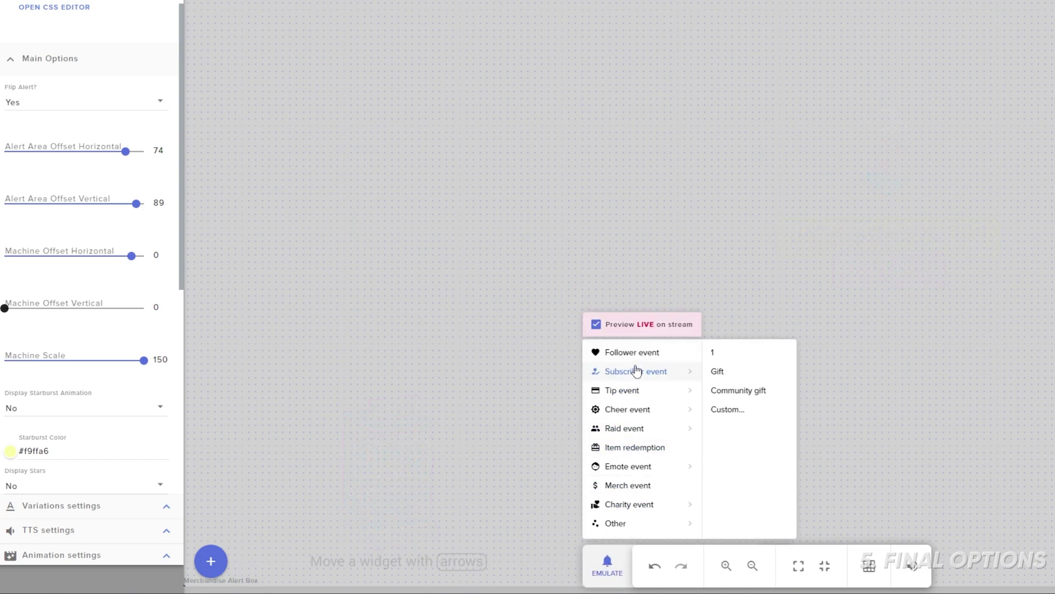
left_click(12, 62)
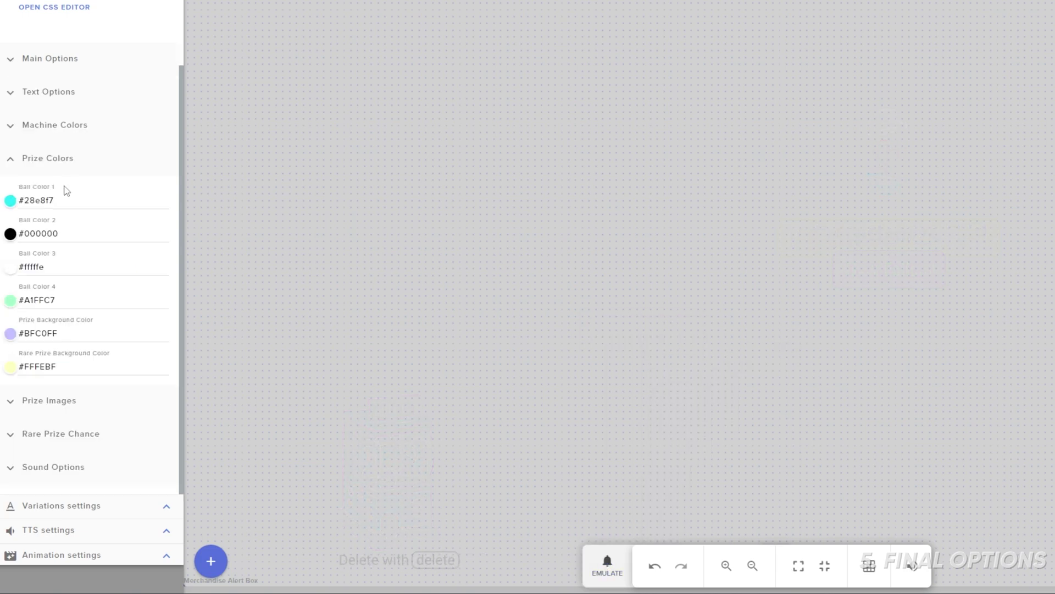
left_click(12, 160)
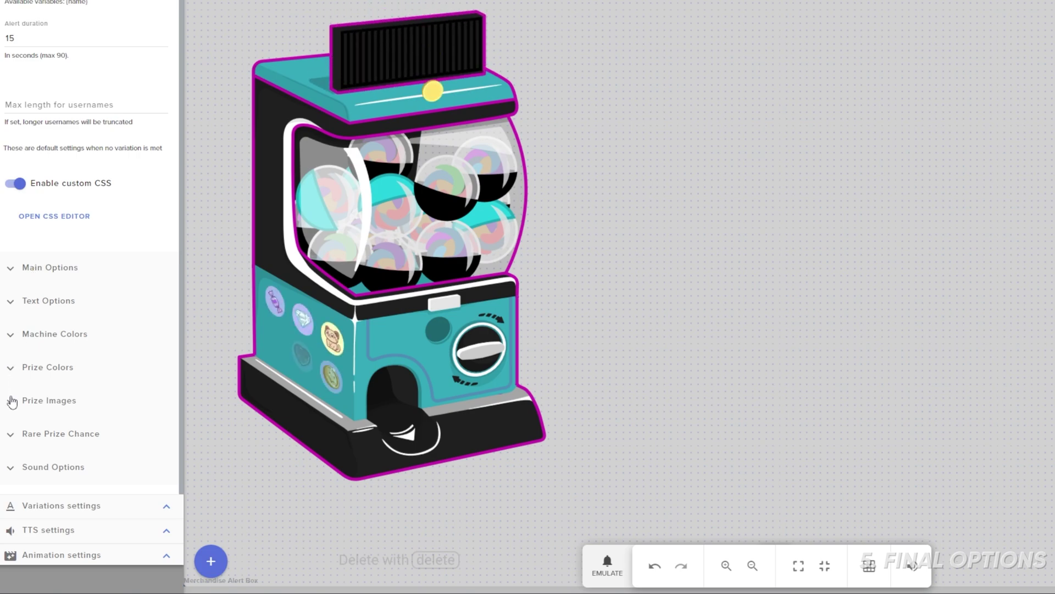
left_click(49, 400)
scroll(73, 367, "down", 7)
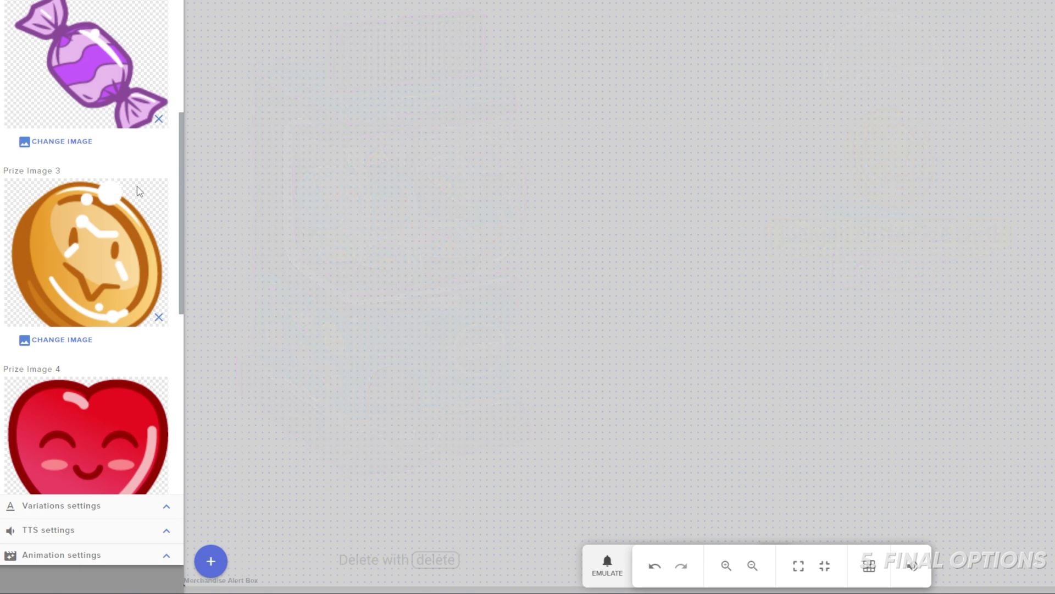
scroll(97, 229, "down", 5)
scroll(97, 230, "down", 4)
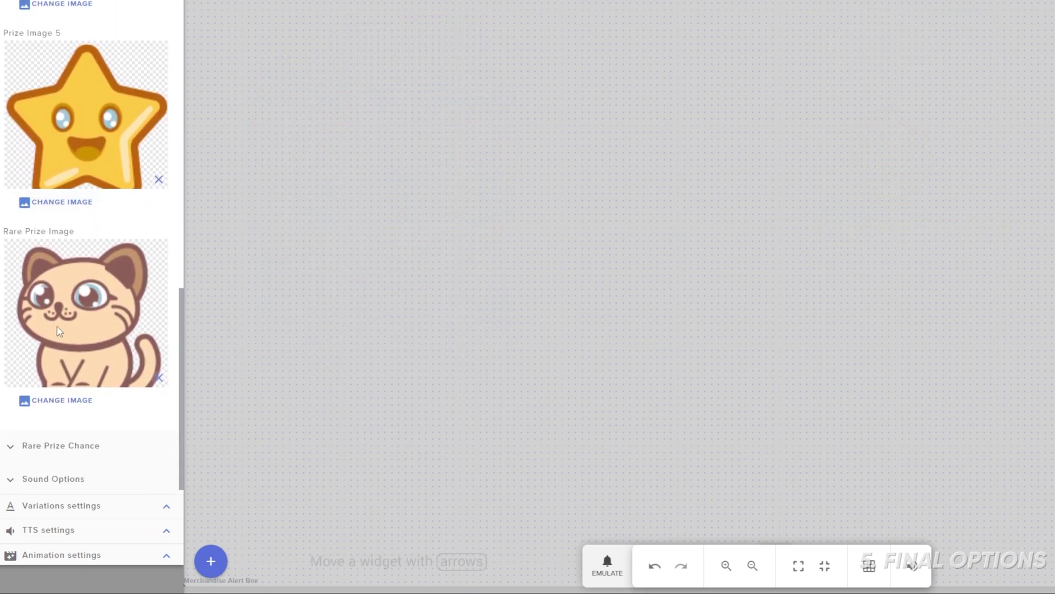
scroll(101, 233, "up", 11)
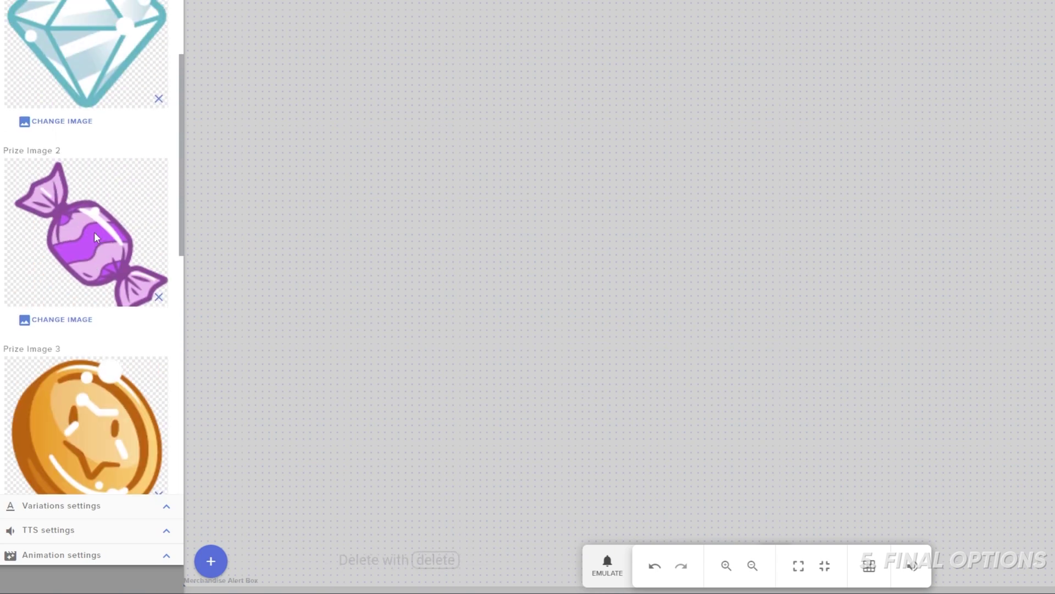
scroll(98, 231, "down", 3)
scroll(97, 232, "down", 6)
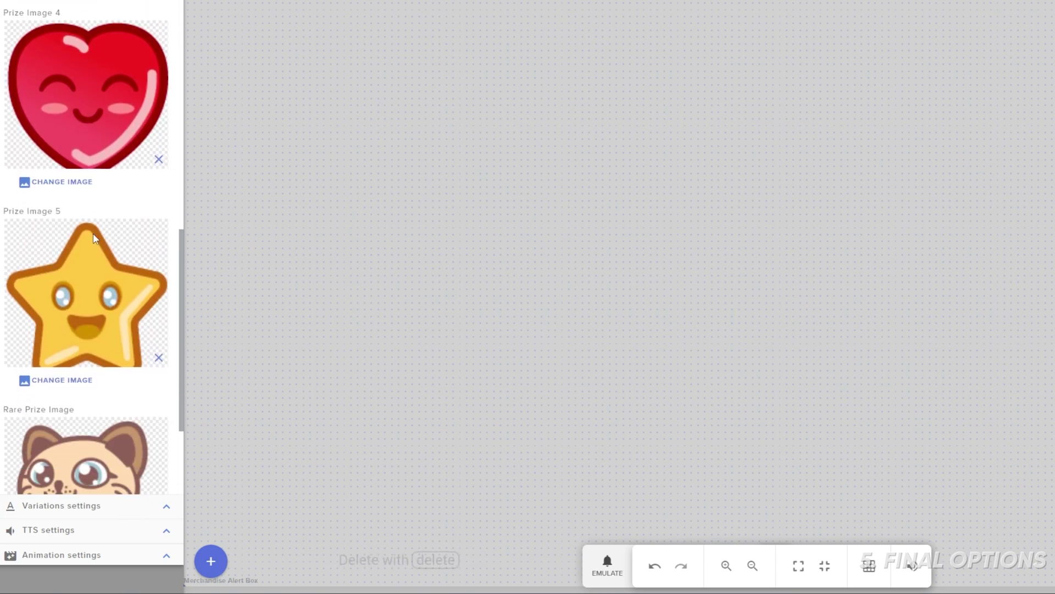
left_click_drag(89, 350, 8, 350)
left_click(8, 350)
scroll(88, 344, "down", 2)
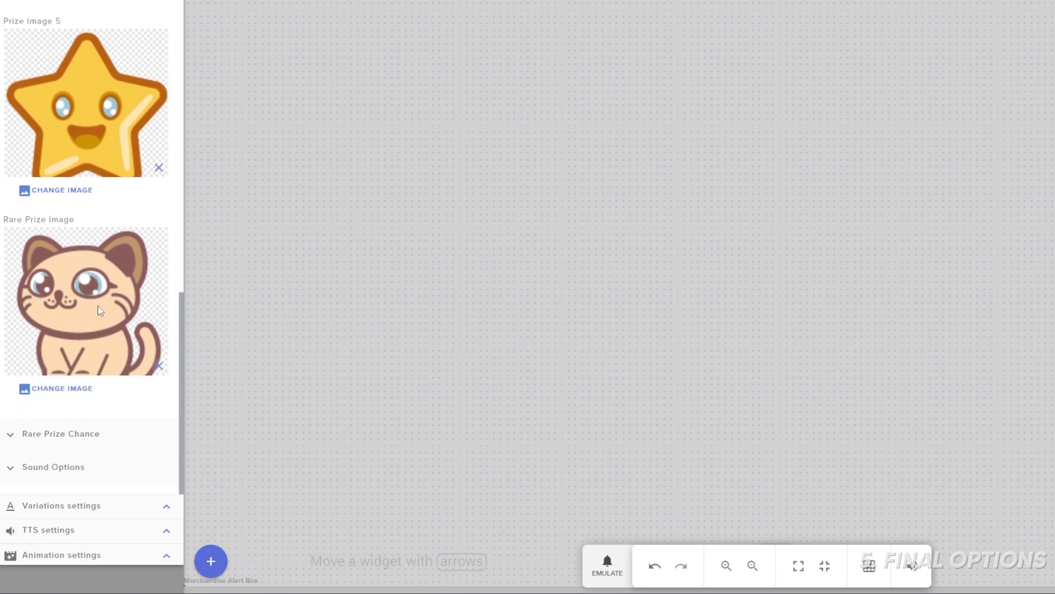
scroll(98, 306, "up", 15)
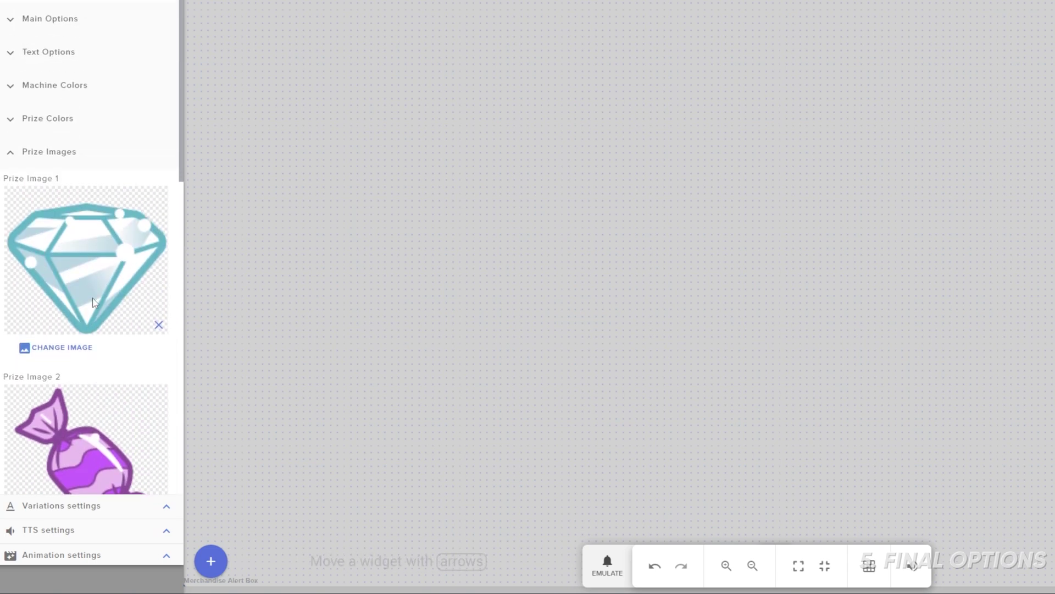
scroll(95, 301, "up", 2)
left_click(12, 273)
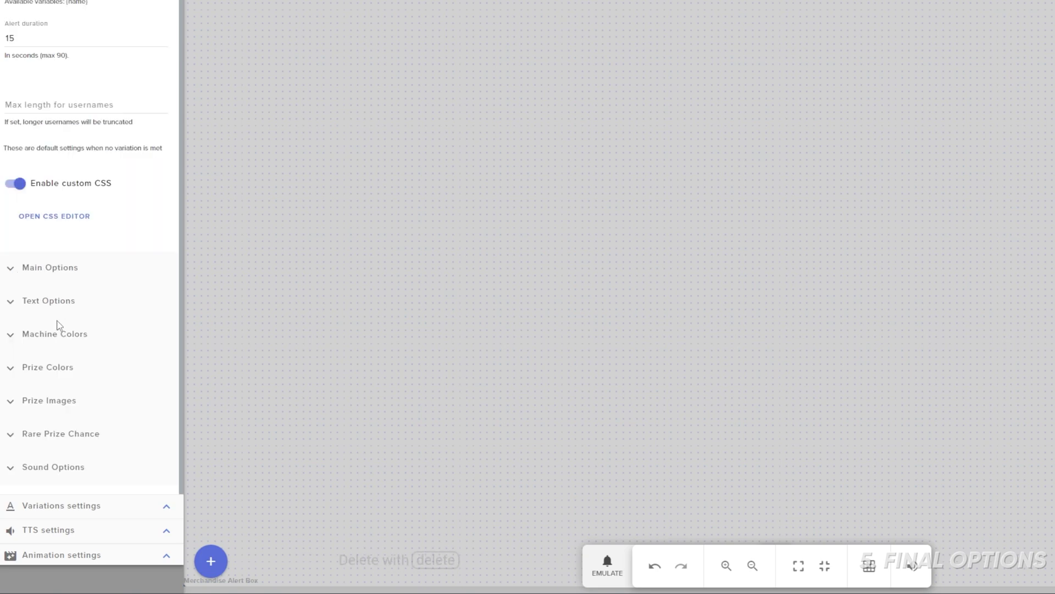
left_click(12, 435)
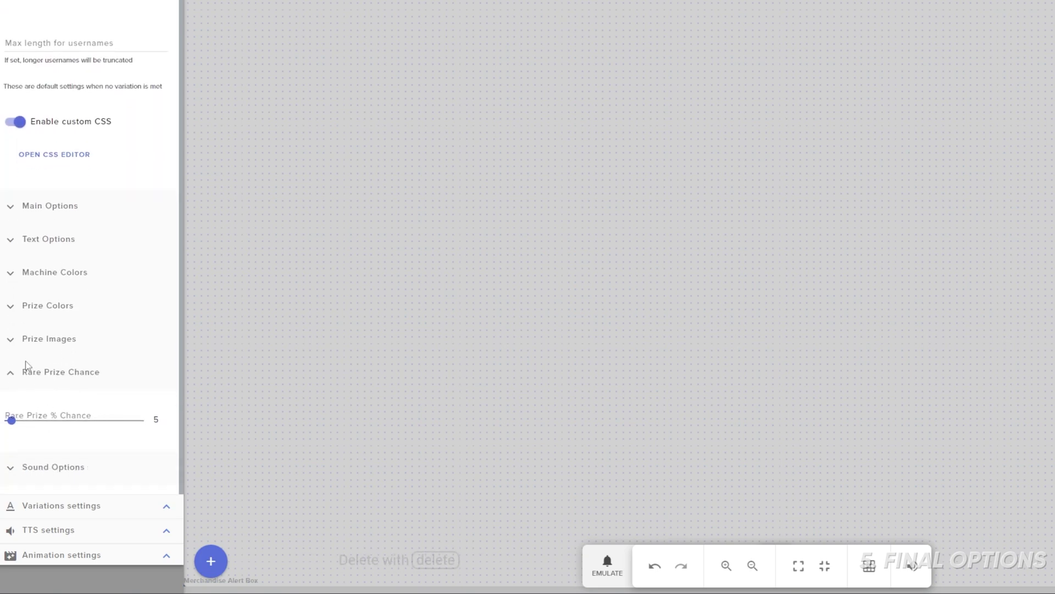
left_click(12, 342)
scroll(70, 341, "down", 7)
scroll(63, 252, "down", 5)
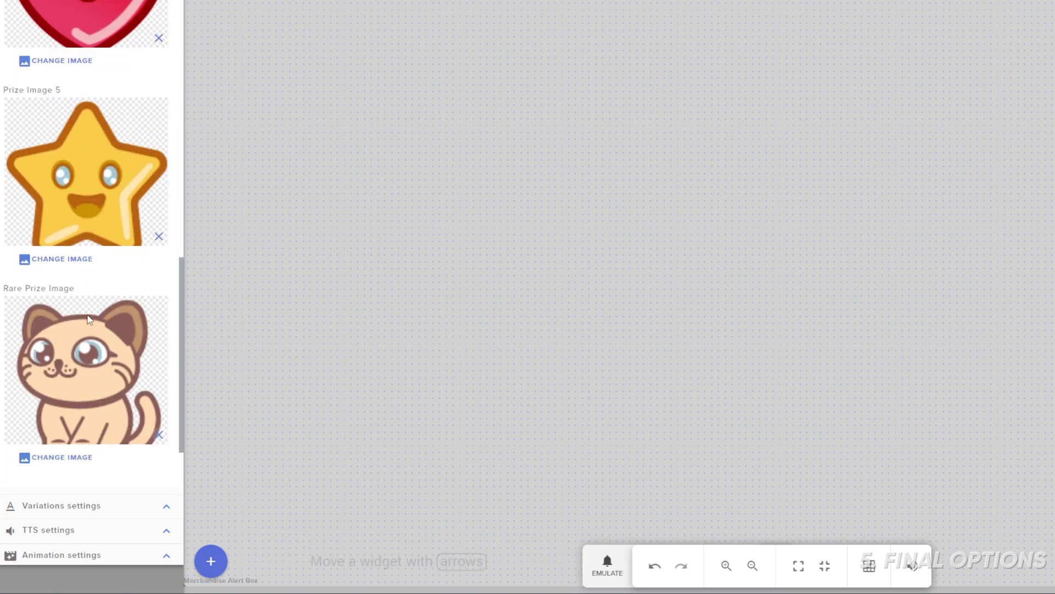
scroll(93, 316, "down", 2)
scroll(100, 308, "up", 20)
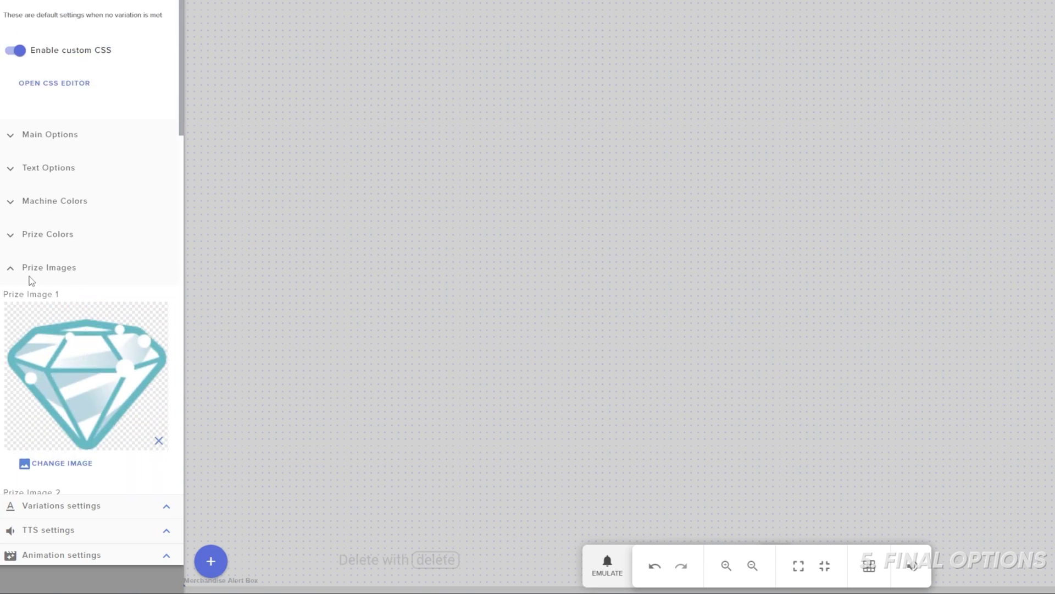
left_click(11, 275)
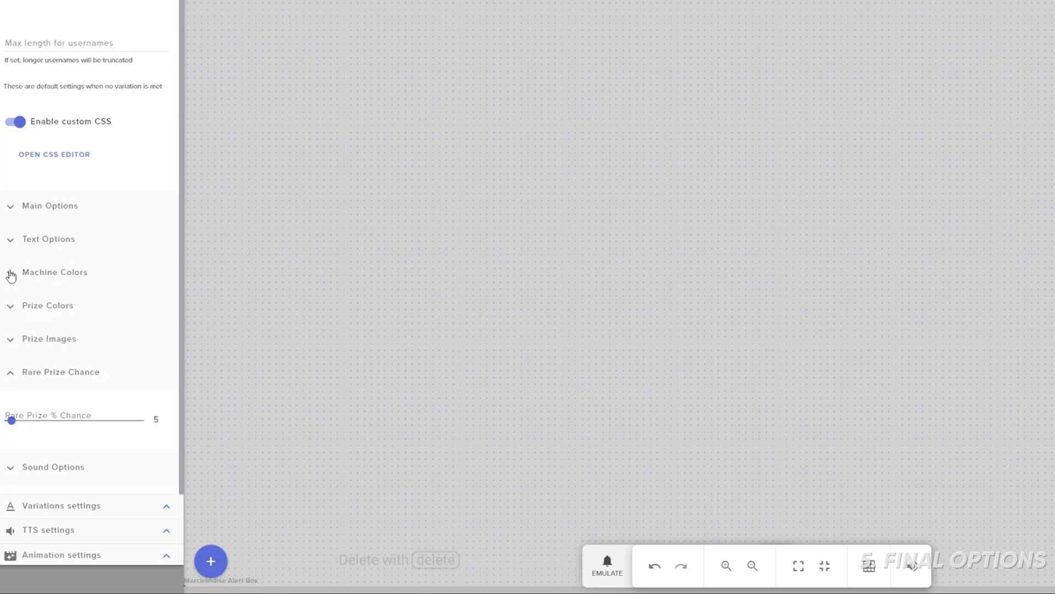
left_click(12, 378)
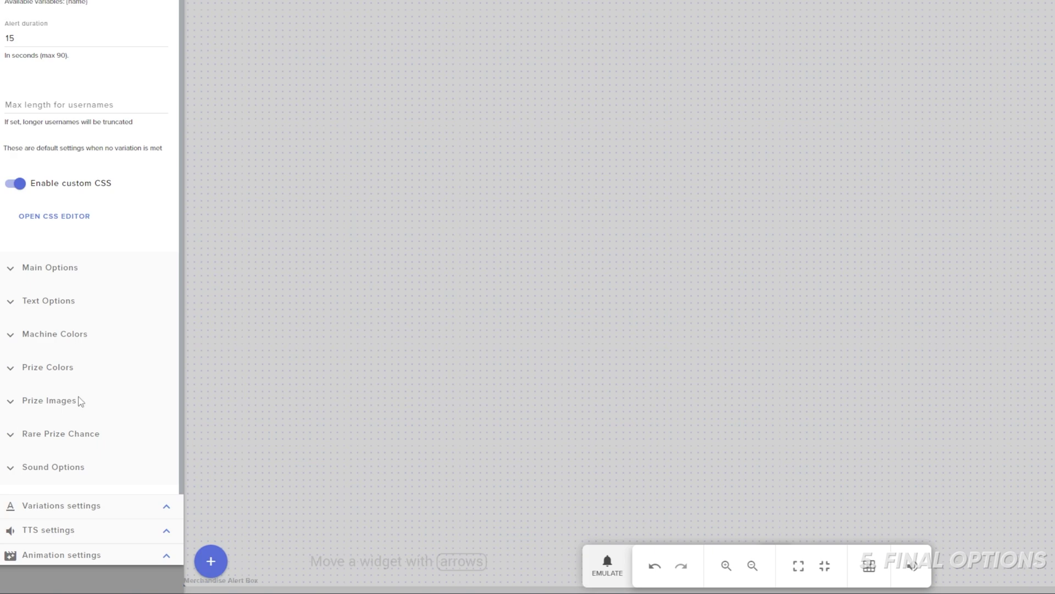
Set the follower alert volume to 51 and play a test follower alert.
left_click(13, 468)
scroll(86, 407, "down", 4)
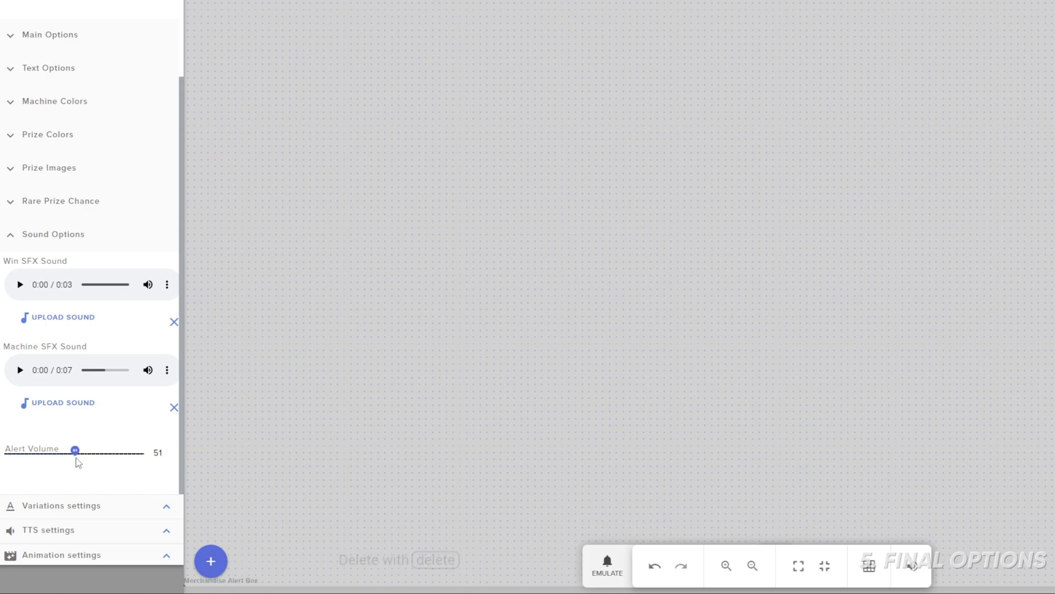
left_click(76, 457)
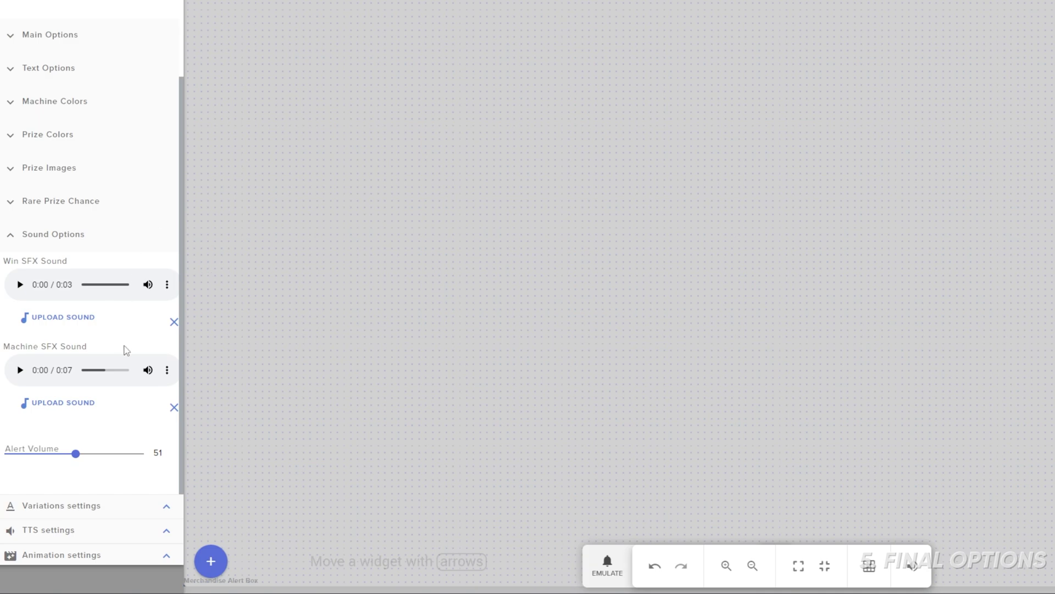
left_click(608, 565)
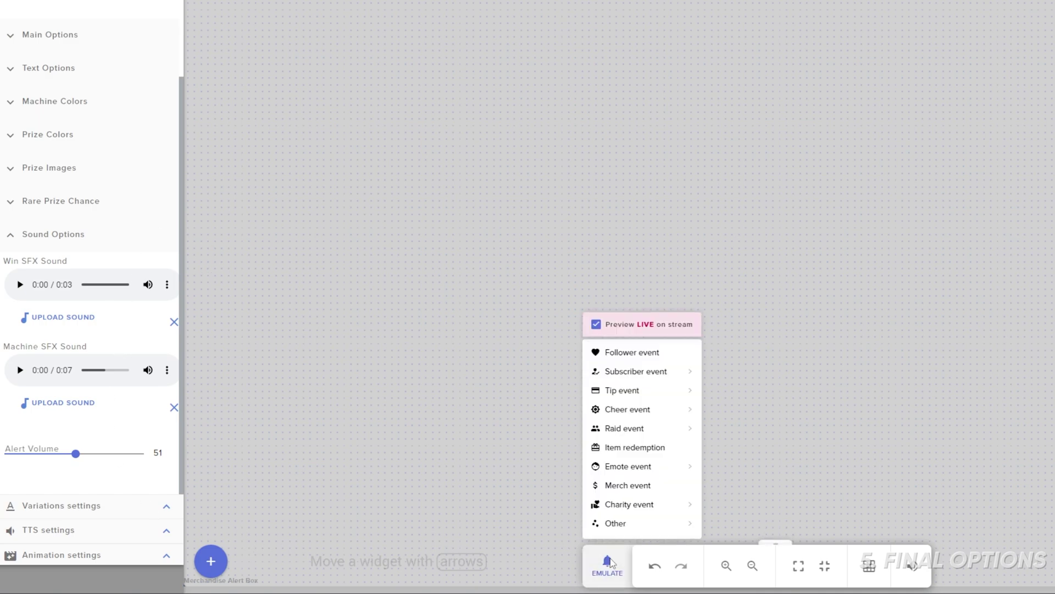
left_click(646, 353)
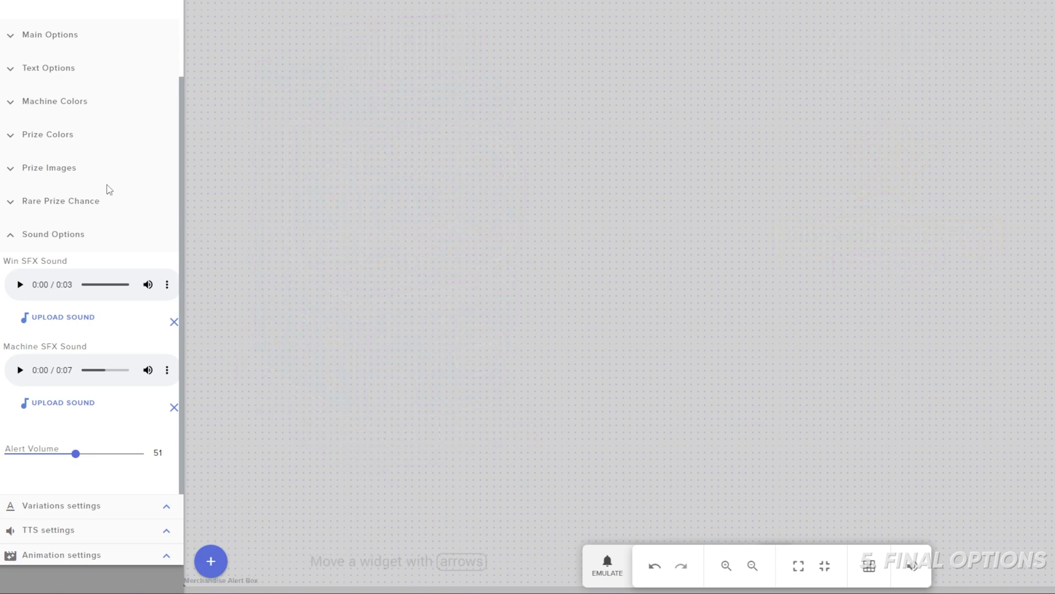
Collapse the sound settings and browse up to the ALERTS folder in File Explorer.
left_click(10, 234)
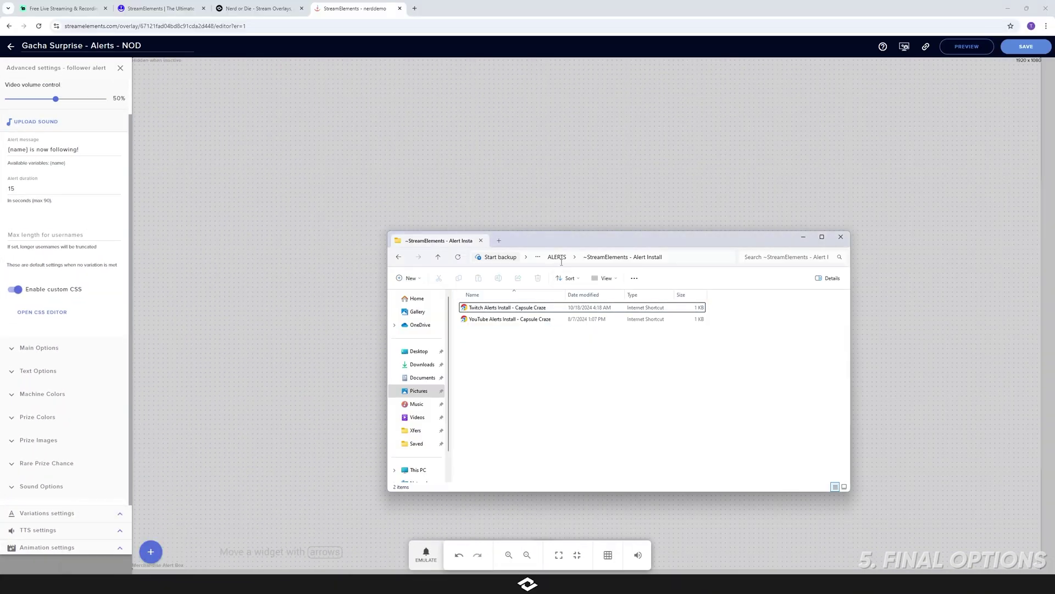
left_click(556, 257)
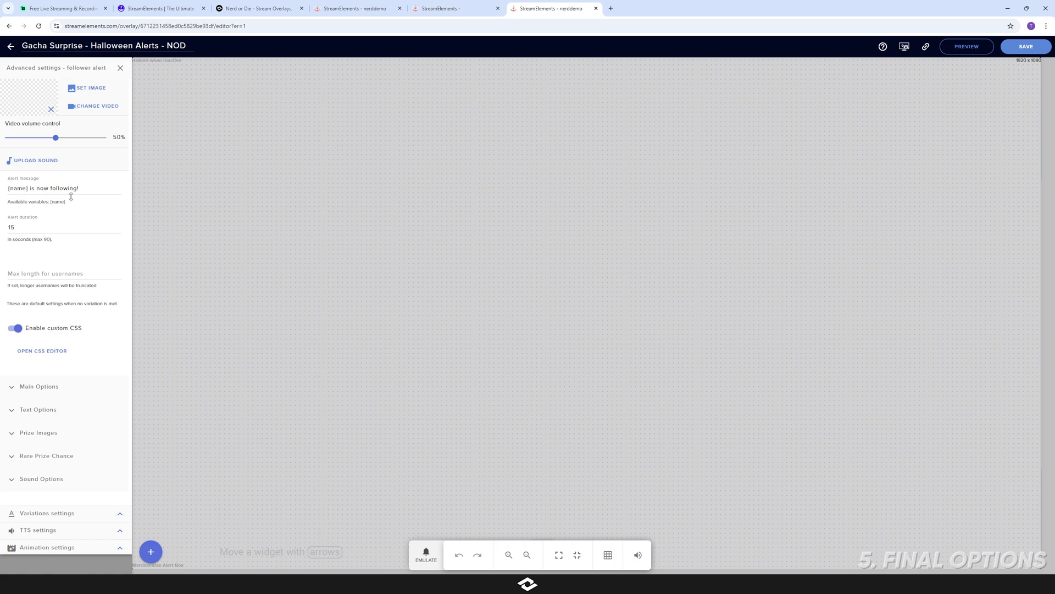
Check the 15-second alert duration, then close the follower alert's advanced settings.
double_click(23, 228)
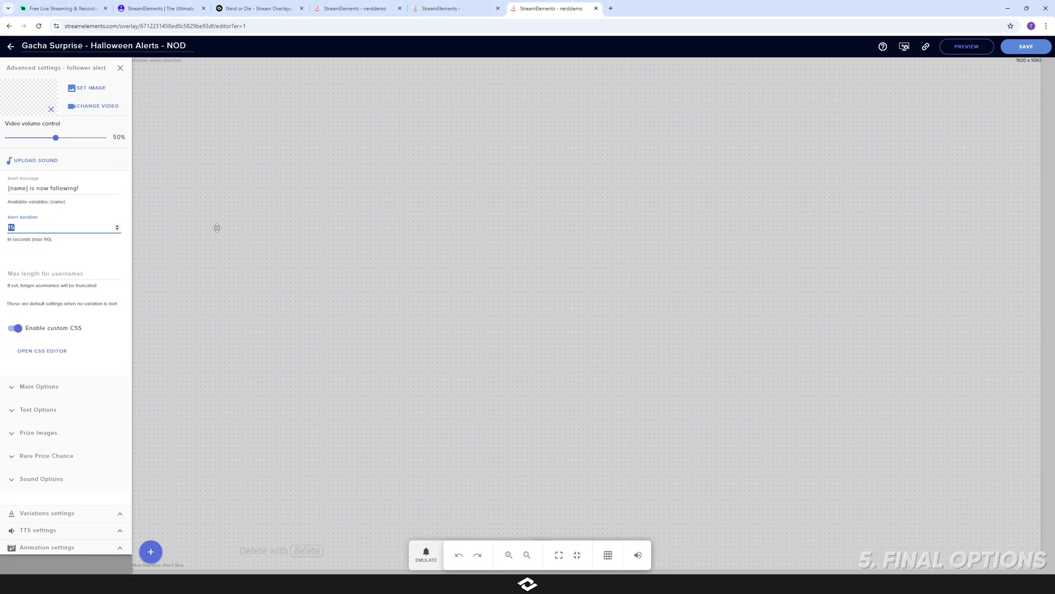
left_click(301, 234)
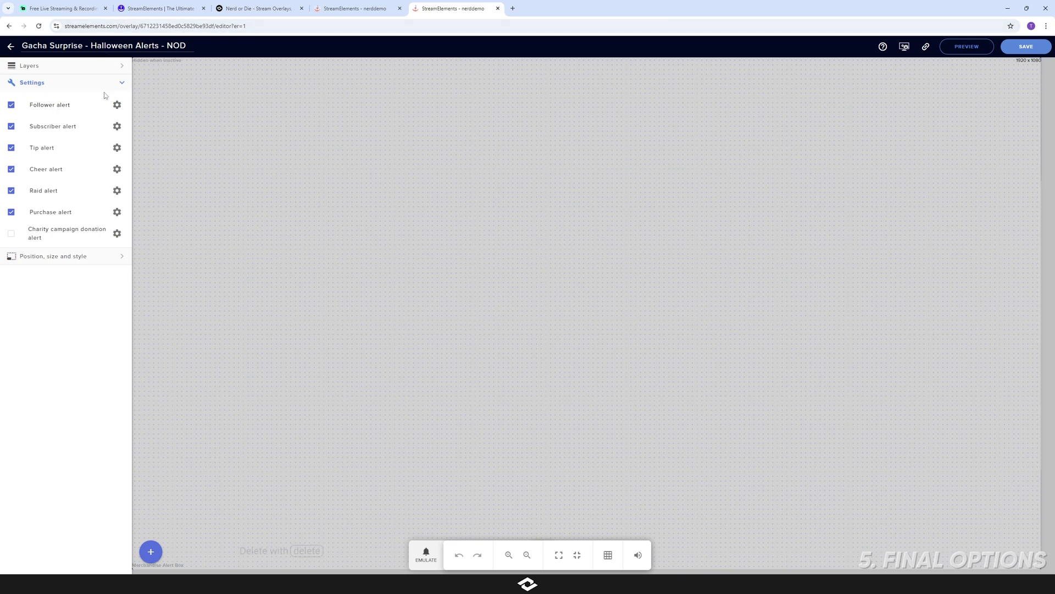
Inspect the follower alert's DATA and FIELDS definitions in the code editor.
left_click(117, 105)
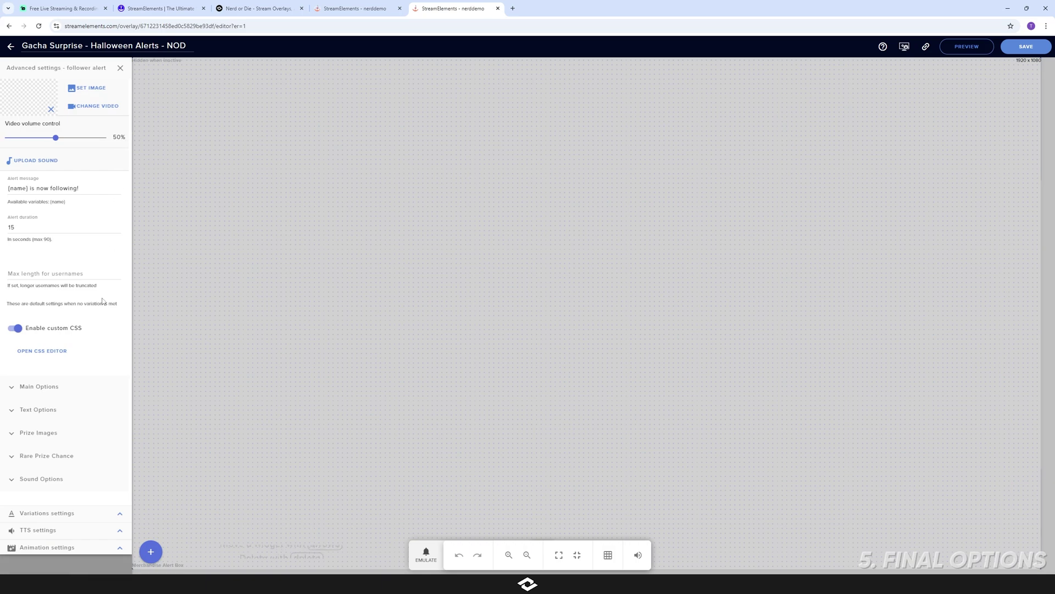
left_click(44, 351)
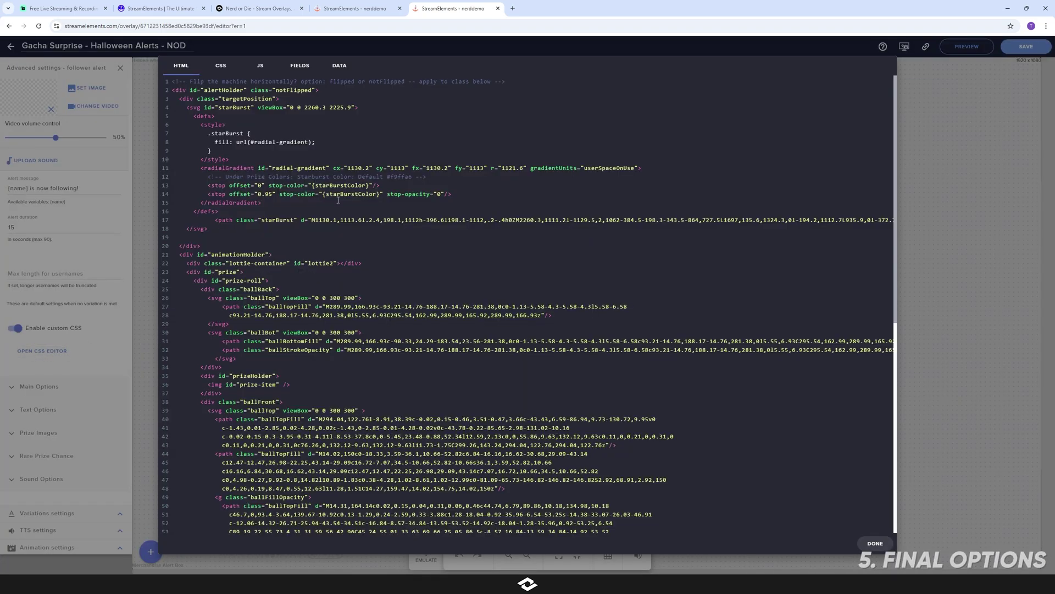
left_click(343, 66)
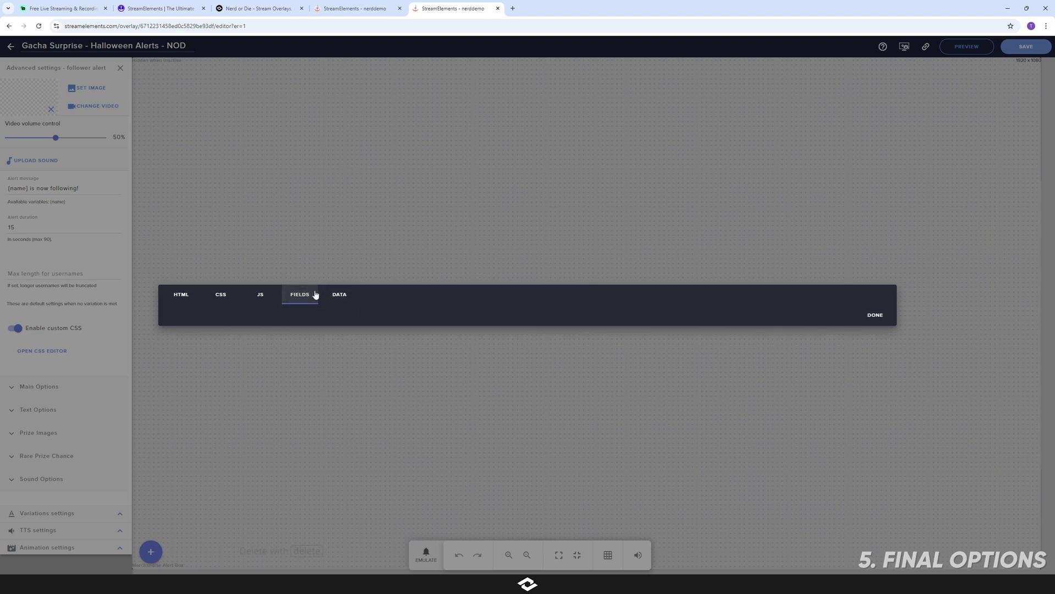
left_click(300, 292)
scroll(310, 260, "down", 2)
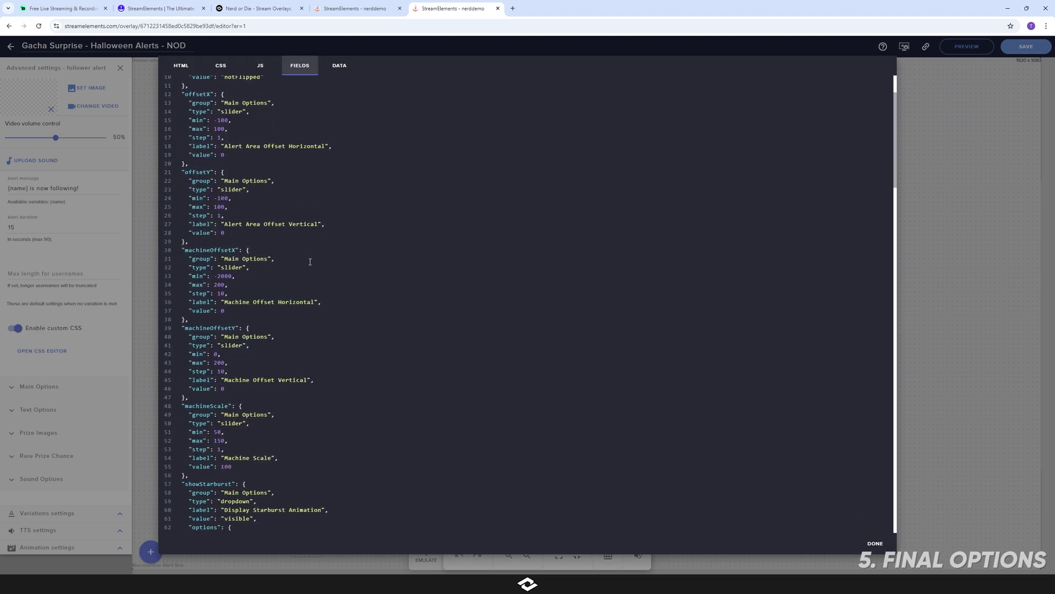